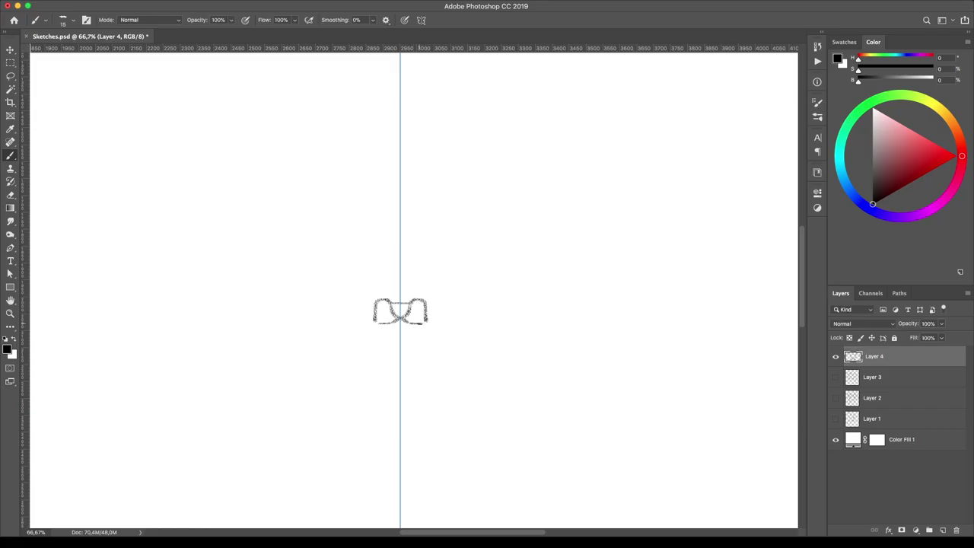
Sketch the mirrored fox head with curve hooks, nose lines, head dome, brow arcs and ears.
{"action": "mouse_move", "coordinate": [465, 295]}
{"action": "left_mouse_down"}
{"action": "mouse_move", "coordinate": [454, 303]}
{"action": "mouse_move", "coordinate": [473, 312]}
{"action": "mouse_move", "coordinate": [415, 267]}
{"action": "left_mouse_up"}
{"action": "mouse_move", "coordinate": [328, 312]}
{"action": "left_mouse_down"}
{"action": "mouse_move", "coordinate": [329, 251]}
{"action": "mouse_move", "coordinate": [399, 214]}
{"action": "left_mouse_up"}
{"action": "left_click_drag", "start_coordinate": [327, 289], "coordinate": [388, 237]}
{"action": "left_click_drag", "start_coordinate": [353, 207], "coordinate": [445, 199]}
{"action": "left_click_drag", "start_coordinate": [432, 192], "coordinate": [481, 163]}
{"action": "left_click_drag", "start_coordinate": [494, 168], "coordinate": [486, 235]}
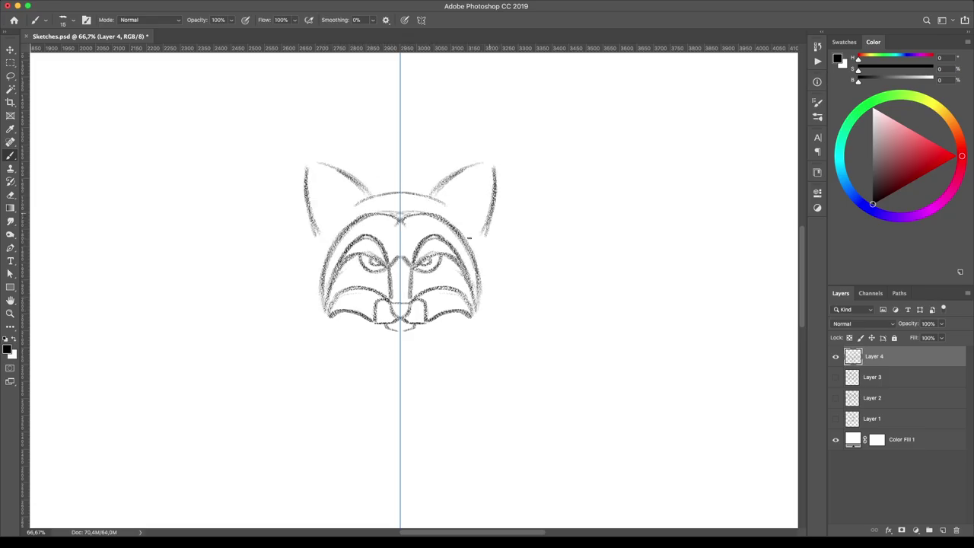
{"action": "left_click_drag", "start_coordinate": [367, 189], "coordinate": [385, 211]}
{"action": "left_click_drag", "start_coordinate": [305, 164], "coordinate": [318, 266]}
{"action": "left_click_drag", "start_coordinate": [479, 162], "coordinate": [419, 195]}
Sketch the mirrored neck, shoulder, chest and body-side strokes below the head.
{"action": "left_click_drag", "start_coordinate": [490, 266], "coordinate": [502, 348]}
{"action": "left_click_drag", "start_coordinate": [318, 266], "coordinate": [298, 362]}
{"action": "left_click_drag", "start_coordinate": [326, 335], "coordinate": [305, 426]}
{"action": "left_click_drag", "start_coordinate": [347, 367], "coordinate": [381, 456]}
{"action": "left_click_drag", "start_coordinate": [319, 468], "coordinate": [399, 494]}
{"action": "left_click_drag", "start_coordinate": [376, 356], "coordinate": [401, 400]}
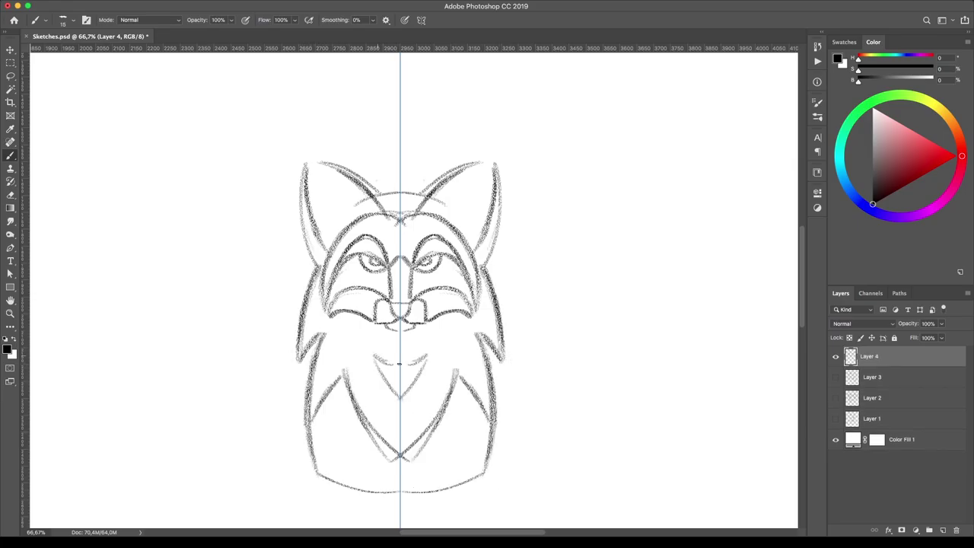
Scale the fox sketch down with Free Transform.
{"action": "key", "text": "ctrl+t"}
{"action": "left_click_drag", "start_coordinate": [401, 160], "coordinate": [401, 263]}
{"action": "key", "text": "Return"}
Draw the shield's mirrored outline: top arc, sides, bottom arc and crossing strokes.
{"action": "key", "text": "b"}
{"action": "left_click_drag", "start_coordinate": [272, 219], "coordinate": [399, 169]}
{"action": "mouse_move", "coordinate": [310, 298]}
{"action": "left_mouse_down"}
{"action": "mouse_move", "coordinate": [282, 363]}
{"action": "mouse_move", "coordinate": [399, 441]}
{"action": "mouse_move", "coordinate": [283, 384]}
{"action": "left_mouse_up"}
{"action": "left_click_drag", "start_coordinate": [272, 226], "coordinate": [313, 292]}
{"action": "left_click_drag", "start_coordinate": [289, 376], "coordinate": [334, 397]}
{"action": "left_click_drag", "start_coordinate": [486, 327], "coordinate": [508, 336]}
Decorate the shield with chevrons, top curves, bands and small circles, then hide Layer 4.
{"action": "left_click_drag", "start_coordinate": [370, 173], "coordinate": [397, 201]}
{"action": "left_click_drag", "start_coordinate": [355, 183], "coordinate": [398, 221]}
{"action": "left_click_drag", "start_coordinate": [487, 194], "coordinate": [505, 258]}
{"action": "left_click_drag", "start_coordinate": [467, 186], "coordinate": [459, 207]}
{"action": "left_click_drag", "start_coordinate": [316, 337], "coordinate": [331, 338]}
{"action": "left_click_drag", "start_coordinate": [297, 378], "coordinate": [344, 378]}
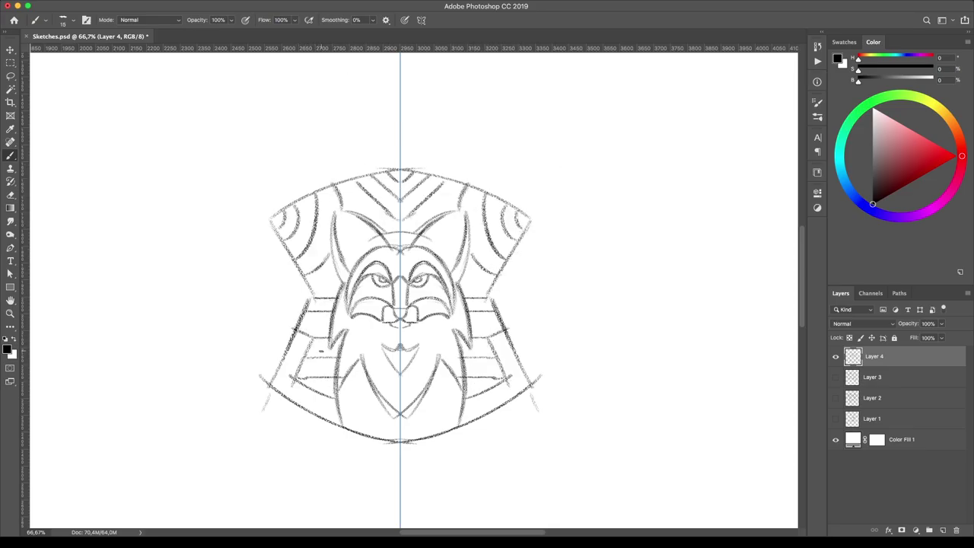
{"action": "left_click_drag", "start_coordinate": [324, 277], "coordinate": [325, 278]}
{"action": "left_click_drag", "start_coordinate": [359, 396], "coordinate": [361, 398]}
{"action": "left_click", "coordinate": [835, 356]}
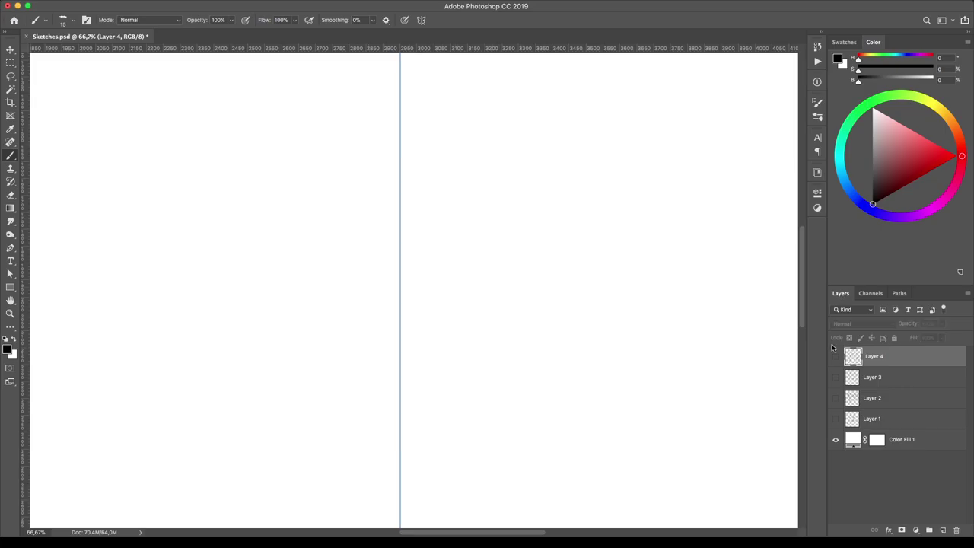
Add Layer 5 and sketch a mirrored nose stem, side arcs, eye circles and mouth.
{"action": "left_click", "coordinate": [942, 529]}
{"action": "left_click_drag", "start_coordinate": [389, 251], "coordinate": [400, 294]}
{"action": "left_click_drag", "start_coordinate": [337, 252], "coordinate": [436, 259]}
{"action": "mouse_move", "coordinate": [401, 296]}
{"action": "left_mouse_down"}
{"action": "mouse_move", "coordinate": [422, 306]}
{"action": "mouse_move", "coordinate": [484, 303]}
{"action": "left_mouse_up"}
Sketch the mirrored helmet outline and top arcs, plus pointed ears with hatched insides.
{"action": "left_click_drag", "start_coordinate": [314, 284], "coordinate": [392, 251]}
{"action": "left_click_drag", "start_coordinate": [400, 199], "coordinate": [502, 270]}
{"action": "key", "text": "ctrl+z"}
{"action": "left_click_drag", "start_coordinate": [400, 199], "coordinate": [504, 273]}
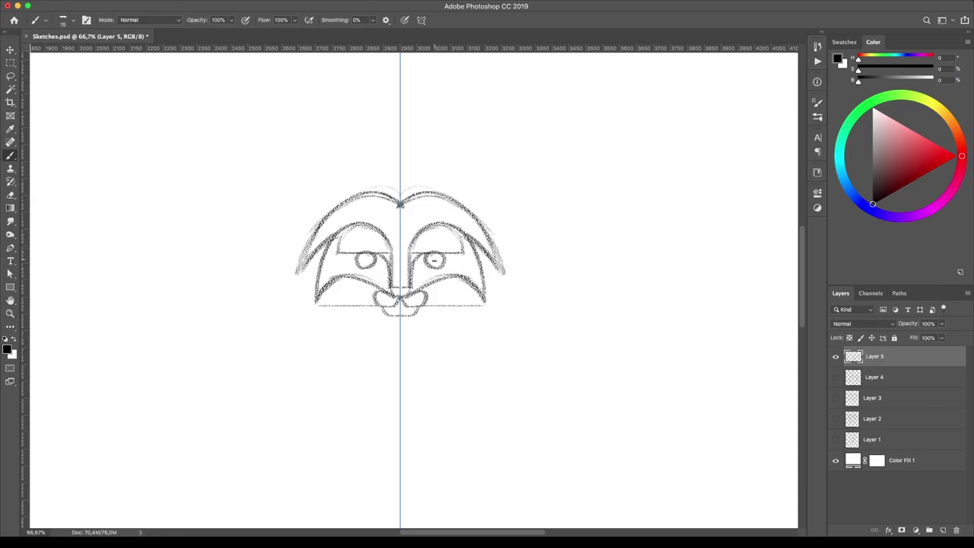
{"action": "mouse_move", "coordinate": [447, 166]}
{"action": "left_mouse_down"}
{"action": "mouse_move", "coordinate": [502, 110]}
{"action": "mouse_move", "coordinate": [507, 194]}
{"action": "left_mouse_up"}
{"action": "mouse_move", "coordinate": [430, 194]}
{"action": "left_mouse_down"}
{"action": "mouse_move", "coordinate": [498, 228]}
{"action": "mouse_move", "coordinate": [478, 158]}
{"action": "mouse_move", "coordinate": [439, 192]}
{"action": "left_mouse_up"}
{"action": "left_click_drag", "start_coordinate": [499, 120], "coordinate": [468, 156]}
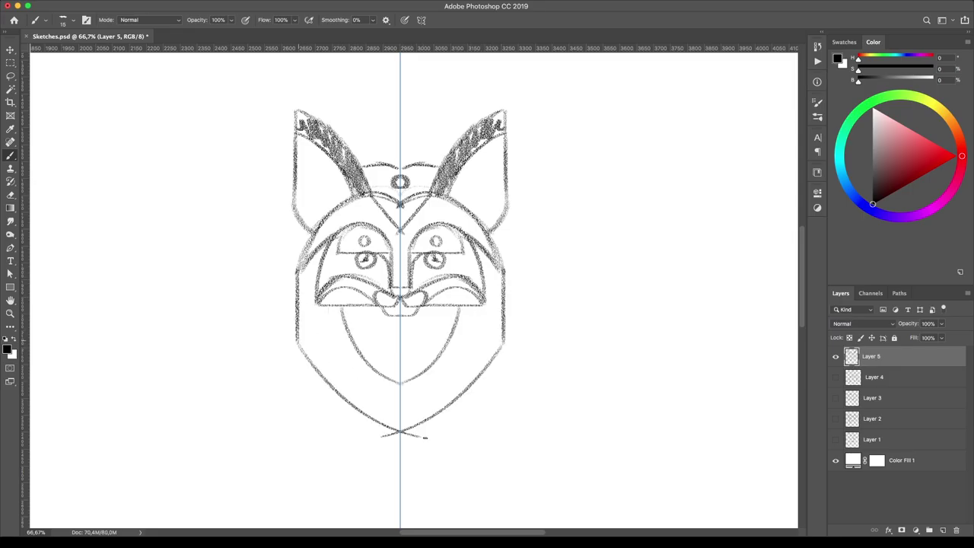
Sketch mirrored shoulder lines, collar V, shield sides, lower diagonal edges and beard strokes.
{"action": "mouse_move", "coordinate": [247, 192]}
{"action": "left_mouse_down"}
{"action": "mouse_move", "coordinate": [357, 149]}
{"action": "mouse_move", "coordinate": [410, 183]}
{"action": "left_mouse_up"}
{"action": "left_click_drag", "start_coordinate": [251, 194], "coordinate": [289, 265]}
{"action": "left_click_drag", "start_coordinate": [559, 333], "coordinate": [485, 380]}
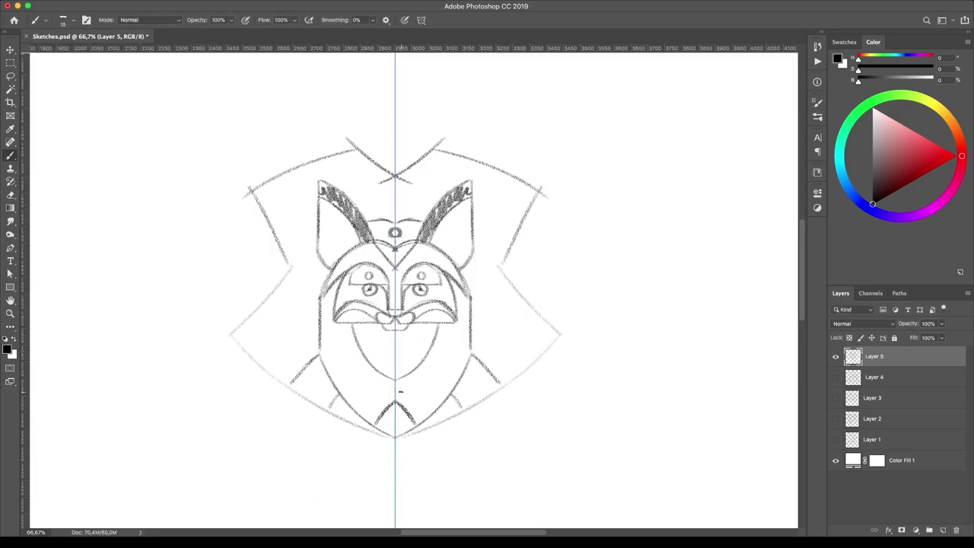
{"action": "key", "text": "ctrl+minus"}
{"action": "left_click_drag", "start_coordinate": [419, 355], "coordinate": [427, 387]}
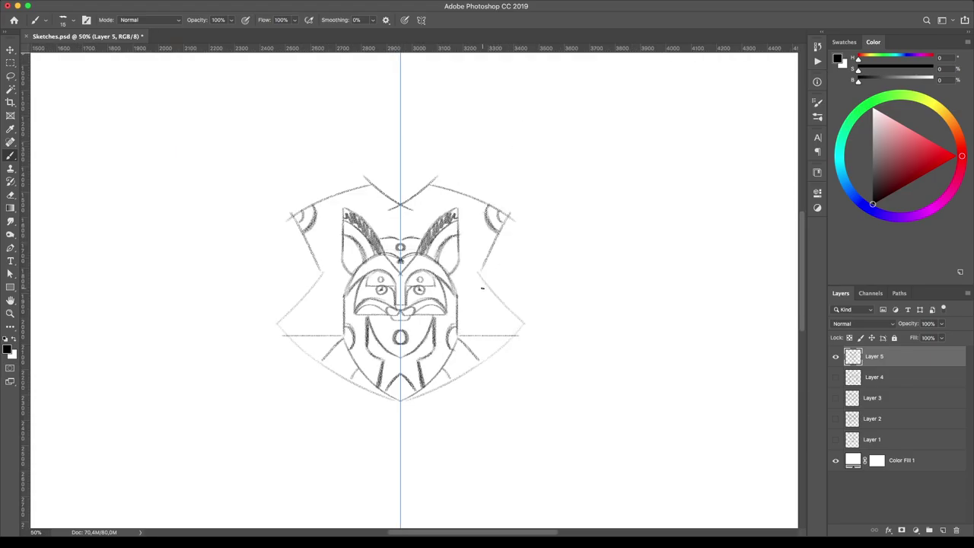
Add circled side panels, the shield's top outer edge, side zigzags and bottom curve.
{"action": "mouse_move", "coordinate": [467, 219]}
{"action": "left_mouse_down"}
{"action": "mouse_move", "coordinate": [470, 298]}
{"action": "mouse_move", "coordinate": [520, 320]}
{"action": "left_mouse_up"}
{"action": "left_click_drag", "start_coordinate": [484, 231], "coordinate": [483, 233]}
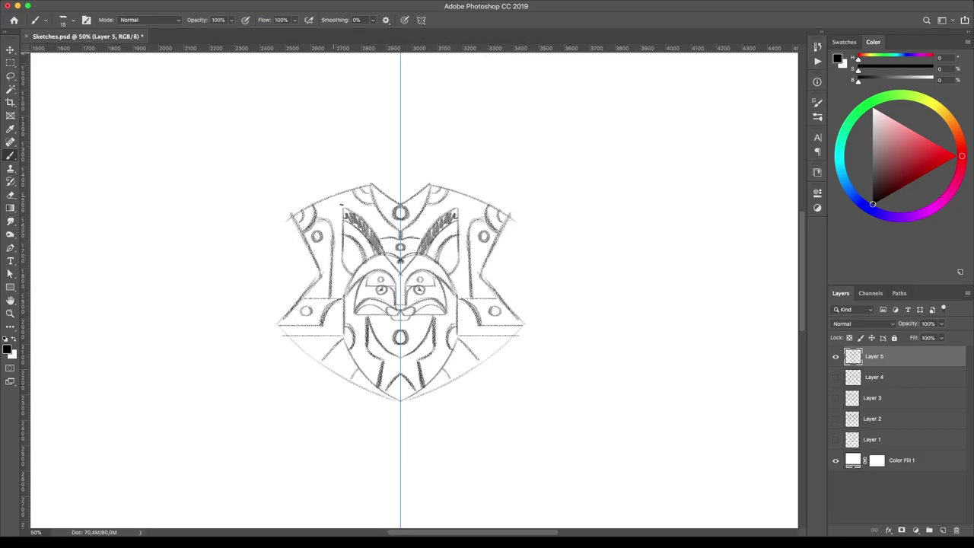
{"action": "left_click_drag", "start_coordinate": [279, 215], "coordinate": [373, 176]}
{"action": "mouse_move", "coordinate": [279, 217]}
{"action": "left_mouse_down"}
{"action": "mouse_move", "coordinate": [262, 326]}
{"action": "mouse_move", "coordinate": [401, 414]}
{"action": "left_mouse_up"}
{"action": "left_click_drag", "start_coordinate": [278, 326], "coordinate": [383, 394]}
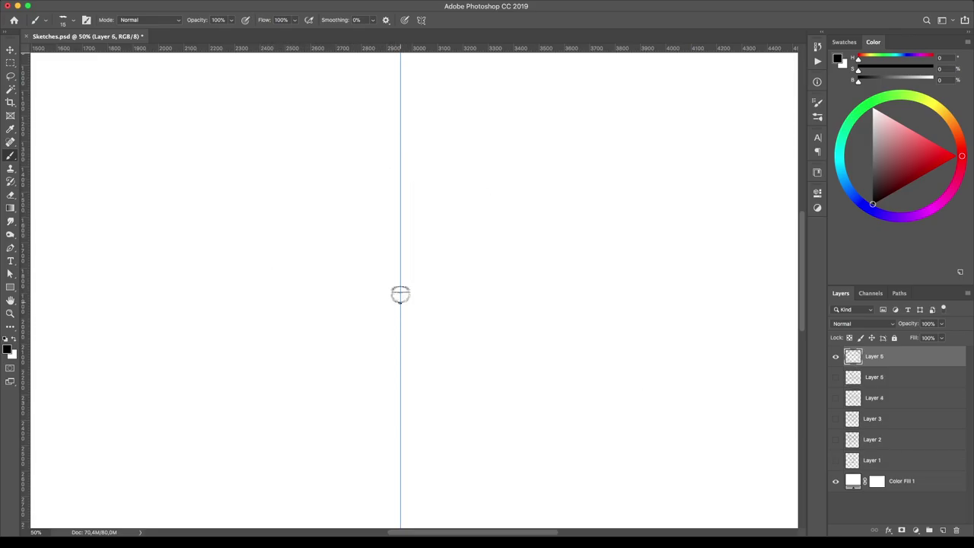
Sketch a mirrored fox head with ears, long cheeks, teardrop chest, pointed chin and eyes.
{"action": "mouse_move", "coordinate": [422, 289]}
{"action": "left_mouse_down"}
{"action": "mouse_move", "coordinate": [409, 263]}
{"action": "mouse_move", "coordinate": [440, 262]}
{"action": "left_mouse_up"}
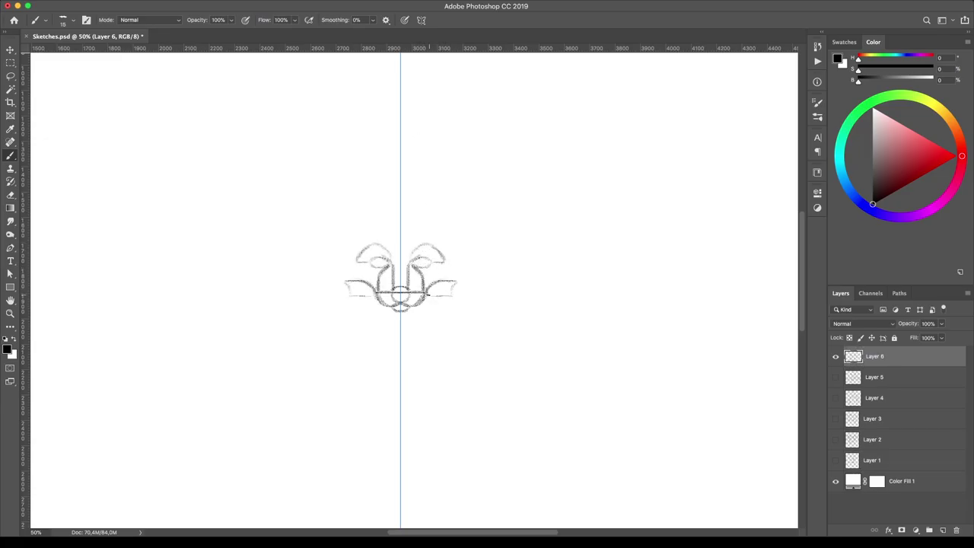
{"action": "mouse_move", "coordinate": [460, 270]}
{"action": "left_mouse_down"}
{"action": "mouse_move", "coordinate": [473, 266]}
{"action": "mouse_move", "coordinate": [422, 228]}
{"action": "left_mouse_up"}
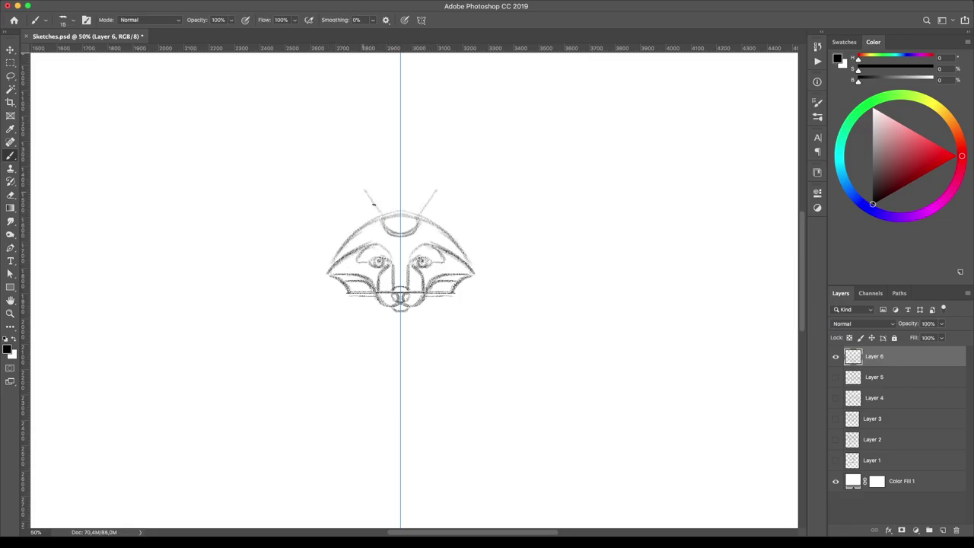
{"action": "mouse_move", "coordinate": [373, 204]}
{"action": "left_mouse_down"}
{"action": "mouse_move", "coordinate": [474, 239]}
{"action": "mouse_move", "coordinate": [480, 254]}
{"action": "mouse_move", "coordinate": [456, 426]}
{"action": "left_mouse_up"}
{"action": "left_click_drag", "start_coordinate": [426, 320], "coordinate": [402, 403]}
{"action": "left_click_drag", "start_coordinate": [479, 281], "coordinate": [472, 365]}
{"action": "left_click_drag", "start_coordinate": [487, 327], "coordinate": [402, 452]}
{"action": "left_click_drag", "start_coordinate": [417, 251], "coordinate": [427, 248]}
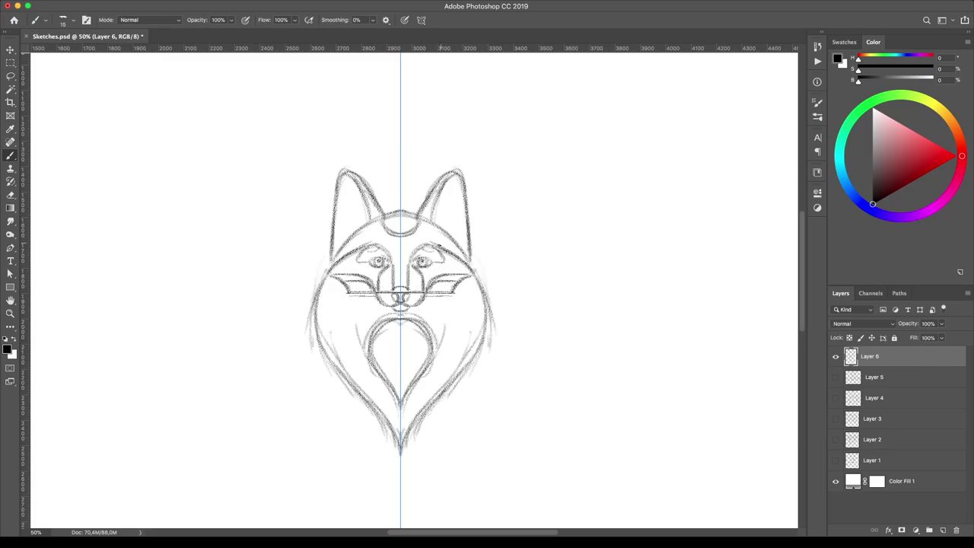
Shrink the fox sketch around its centre with Free Transform.
{"action": "key", "text": "ctrl+t"}
{"action": "left_click_drag", "start_coordinate": [402, 167], "coordinate": [405, 200]}
{"action": "key", "text": "Return"}
Add mirrored shoulder arcs, a top line, side lines, collar V and a rectangular mouth.
{"action": "mouse_move", "coordinate": [314, 204]}
{"action": "left_mouse_down"}
{"action": "mouse_move", "coordinate": [304, 208]}
{"action": "mouse_move", "coordinate": [310, 272]}
{"action": "left_mouse_up"}
{"action": "left_click_drag", "start_coordinate": [350, 181], "coordinate": [401, 180]}
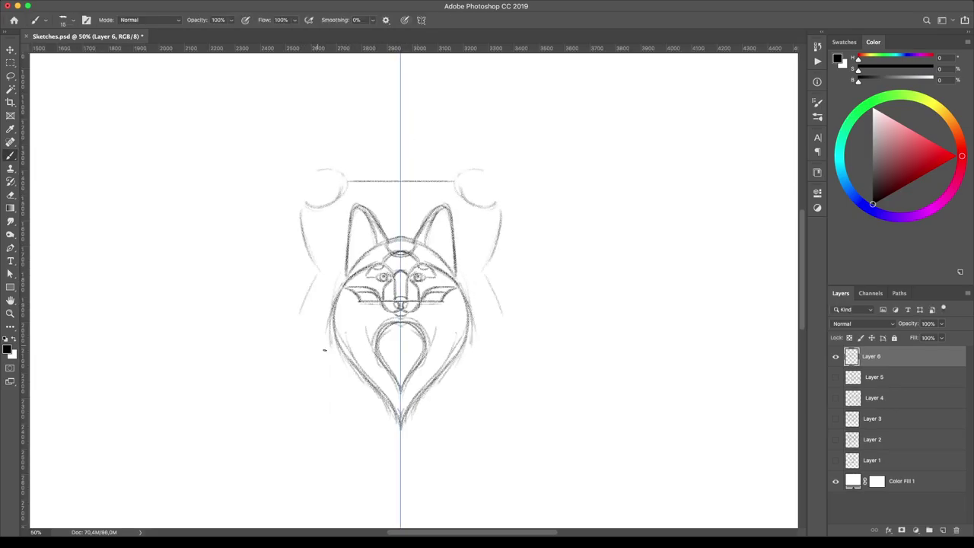
{"action": "left_click_drag", "start_coordinate": [301, 313], "coordinate": [401, 424]}
{"action": "mouse_move", "coordinate": [302, 283]}
{"action": "left_mouse_down"}
{"action": "mouse_move", "coordinate": [350, 180]}
{"action": "mouse_move", "coordinate": [301, 207]}
{"action": "mouse_move", "coordinate": [319, 286]}
{"action": "left_mouse_up"}
{"action": "mouse_move", "coordinate": [357, 185]}
{"action": "left_mouse_down"}
{"action": "mouse_move", "coordinate": [401, 205]}
{"action": "mouse_move", "coordinate": [400, 228]}
{"action": "left_mouse_up"}
{"action": "left_click_drag", "start_coordinate": [455, 197], "coordinate": [481, 263]}
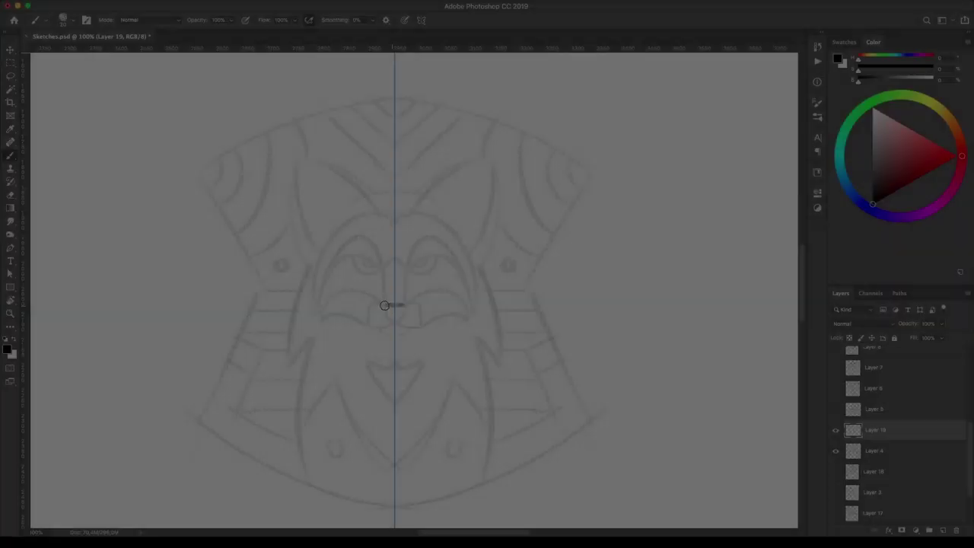
{"action": "mouse_move", "coordinate": [369, 304]}
{"action": "left_mouse_down"}
{"action": "mouse_move", "coordinate": [420, 323]}
{"action": "mouse_move", "coordinate": [320, 319]}
{"action": "mouse_move", "coordinate": [319, 291]}
{"action": "mouse_move", "coordinate": [386, 303]}
{"action": "left_mouse_up"}
Ink the fox face: chin, cheeks, brows, eyes, nose bridge, head arch and cheek tufts.
{"action": "mouse_move", "coordinate": [323, 312]}
{"action": "left_mouse_down"}
{"action": "mouse_move", "coordinate": [370, 242]}
{"action": "mouse_move", "coordinate": [323, 297]}
{"action": "left_mouse_up"}
{"action": "mouse_move", "coordinate": [357, 251]}
{"action": "left_mouse_down"}
{"action": "mouse_move", "coordinate": [388, 304]}
{"action": "mouse_move", "coordinate": [382, 266]}
{"action": "left_mouse_up"}
{"action": "mouse_move", "coordinate": [318, 274]}
{"action": "left_mouse_down"}
{"action": "mouse_move", "coordinate": [315, 319]}
{"action": "mouse_move", "coordinate": [392, 216]}
{"action": "mouse_move", "coordinate": [394, 191]}
{"action": "mouse_move", "coordinate": [299, 159]}
{"action": "mouse_move", "coordinate": [307, 266]}
{"action": "left_mouse_up"}
{"action": "left_click_drag", "start_coordinate": [292, 369], "coordinate": [307, 267]}
Ink the long body sides, V chest, chest triangle and two belly circles.
{"action": "left_click_drag", "start_coordinate": [314, 339], "coordinate": [308, 484]}
{"action": "left_click_drag", "start_coordinate": [291, 368], "coordinate": [309, 269]}
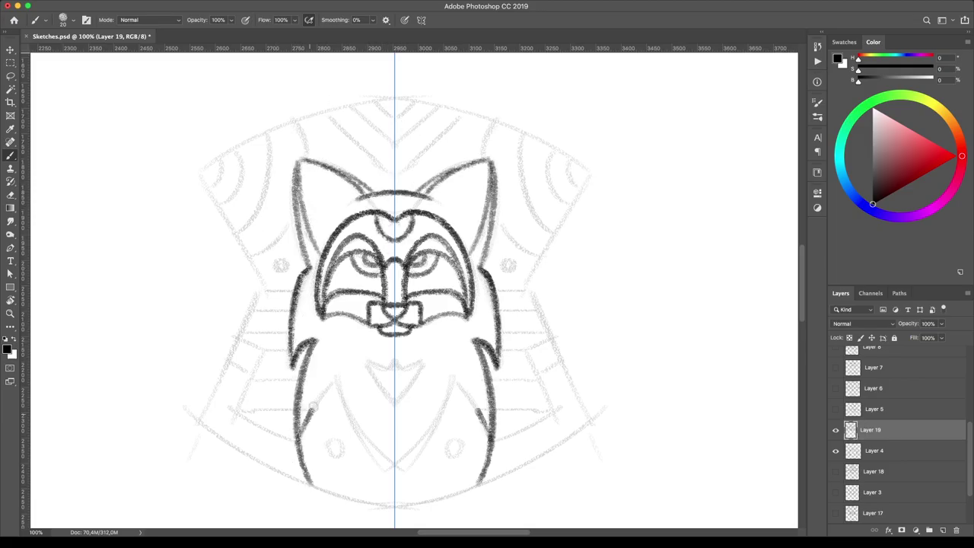
{"action": "left_click_drag", "start_coordinate": [303, 424], "coordinate": [394, 464]}
{"action": "left_click_drag", "start_coordinate": [366, 360], "coordinate": [394, 396]}
{"action": "left_click_drag", "start_coordinate": [329, 443], "coordinate": [335, 441]}
Ink the shield's bottom arc, side diagonals, top arc, bands, circles and inner side lines.
{"action": "mouse_move", "coordinate": [196, 418]}
{"action": "left_mouse_down"}
{"action": "mouse_move", "coordinate": [394, 503]}
{"action": "mouse_move", "coordinate": [261, 283]}
{"action": "left_mouse_up"}
{"action": "mouse_move", "coordinate": [198, 169]}
{"action": "left_mouse_down"}
{"action": "mouse_move", "coordinate": [261, 283]}
{"action": "mouse_move", "coordinate": [394, 97]}
{"action": "left_mouse_up"}
{"action": "left_click_drag", "start_coordinate": [233, 415], "coordinate": [296, 440]}
{"action": "mouse_move", "coordinate": [225, 339]}
{"action": "left_mouse_down"}
{"action": "mouse_move", "coordinate": [236, 415]}
{"action": "mouse_move", "coordinate": [292, 412]}
{"action": "left_mouse_up"}
{"action": "left_click_drag", "start_coordinate": [245, 323], "coordinate": [296, 325]}
{"action": "left_click_drag", "start_coordinate": [260, 291], "coordinate": [295, 292]}
{"action": "left_click_drag", "start_coordinate": [275, 257], "coordinate": [282, 267]}
{"action": "left_click_drag", "start_coordinate": [294, 161], "coordinate": [266, 250]}
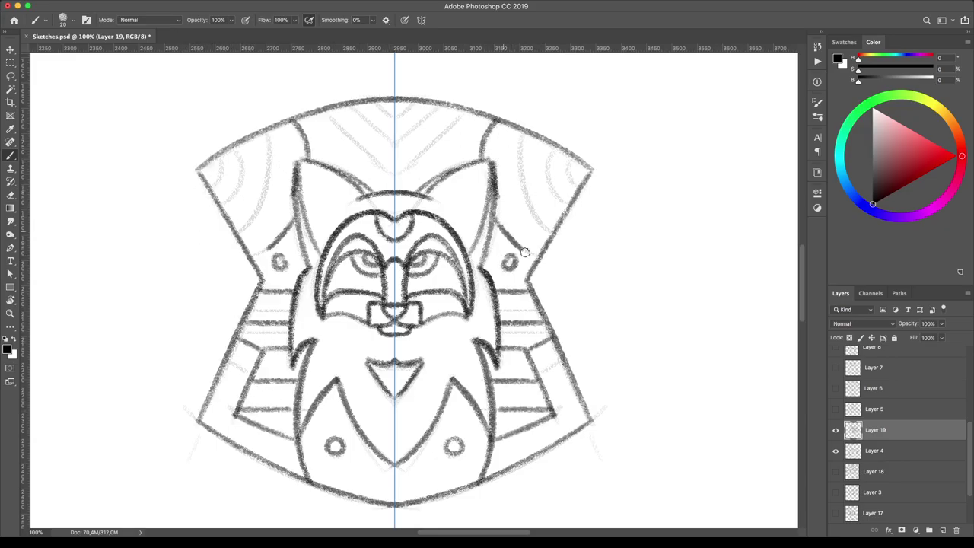
Ink the upper side-panel curves and arcs plus three nested chevrons at top centre.
{"action": "left_click_drag", "start_coordinate": [515, 131], "coordinate": [526, 214]}
{"action": "left_click_drag", "start_coordinate": [245, 143], "coordinate": [236, 205]}
{"action": "left_click_drag", "start_coordinate": [221, 155], "coordinate": [219, 192]}
{"action": "left_click_drag", "start_coordinate": [319, 108], "coordinate": [394, 178]}
{"action": "left_click_drag", "start_coordinate": [347, 105], "coordinate": [394, 144]}
{"action": "left_click_drag", "start_coordinate": [375, 100], "coordinate": [394, 120]}
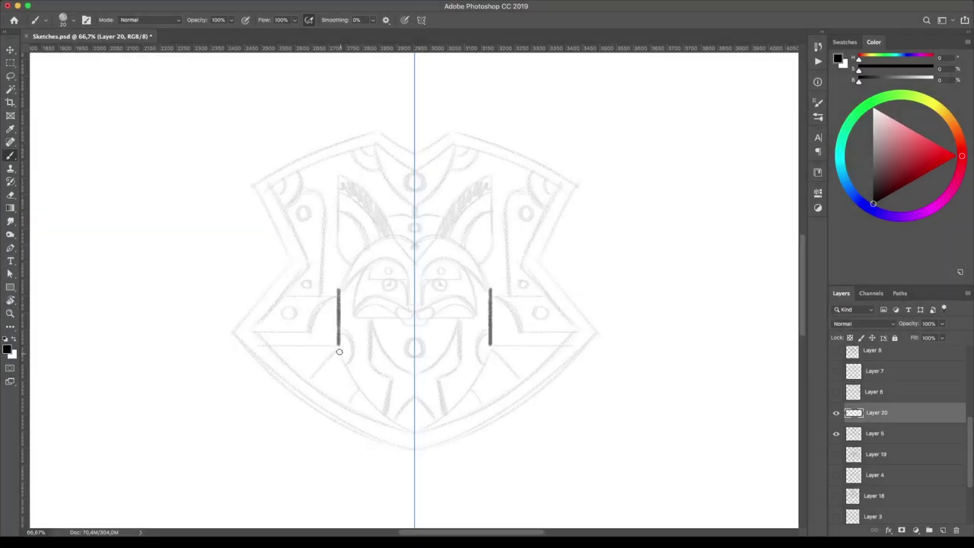
Ink the inner curves and short diagonals running down to the bottom V.
{"action": "left_click_drag", "start_coordinate": [340, 348], "coordinate": [410, 431]}
{"action": "left_click_drag", "start_coordinate": [369, 318], "coordinate": [411, 423]}
{"action": "left_click_drag", "start_coordinate": [371, 327], "coordinate": [401, 366]}
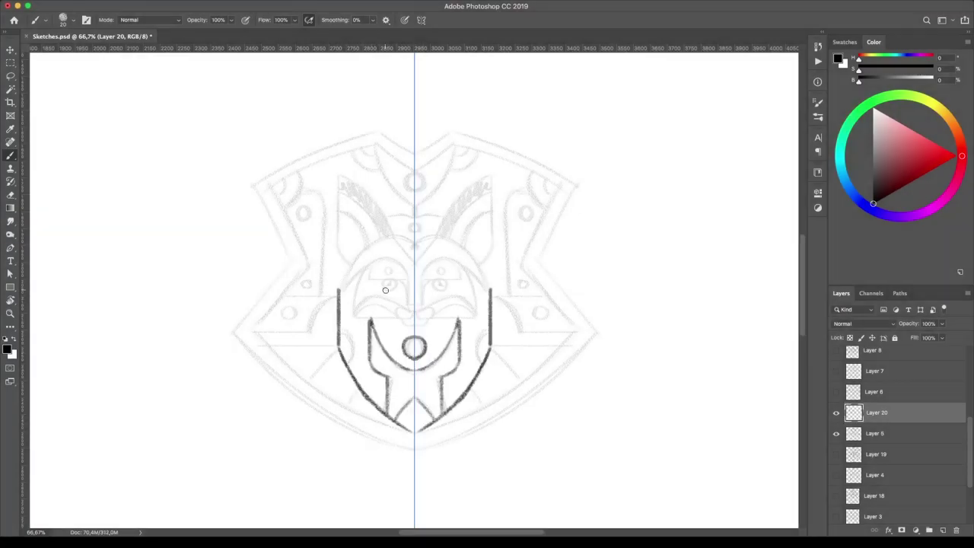
Ink the helmeted head: top arc, moustache line, eyes, side ovals, horns and ears.
{"action": "mouse_move", "coordinate": [337, 292]}
{"action": "left_mouse_down"}
{"action": "mouse_move", "coordinate": [350, 252]}
{"action": "mouse_move", "coordinate": [414, 234]}
{"action": "left_mouse_up"}
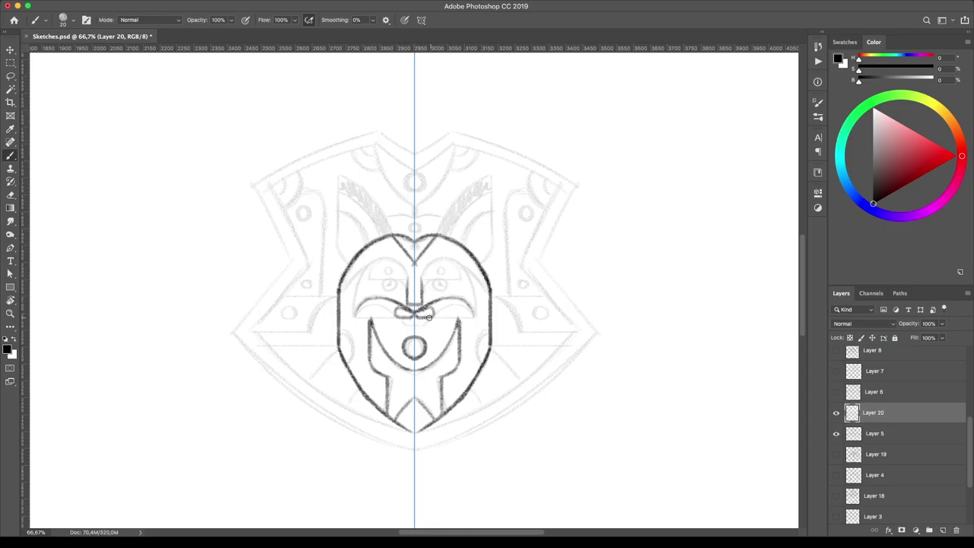
{"action": "left_click_drag", "start_coordinate": [473, 316], "coordinate": [430, 316]}
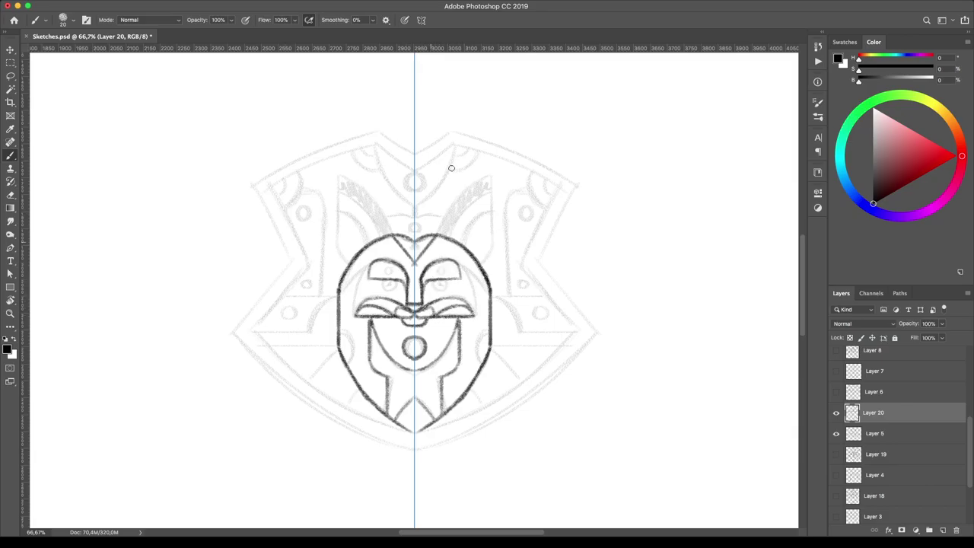
{"action": "mouse_move", "coordinate": [426, 280]}
{"action": "left_mouse_down"}
{"action": "mouse_move", "coordinate": [423, 269]}
{"action": "mouse_move", "coordinate": [477, 313]}
{"action": "left_mouse_up"}
{"action": "left_click_drag", "start_coordinate": [456, 260], "coordinate": [490, 298]}
{"action": "mouse_move", "coordinate": [479, 329]}
{"action": "left_mouse_down"}
{"action": "mouse_move", "coordinate": [490, 350]}
{"action": "mouse_move", "coordinate": [480, 368]}
{"action": "left_mouse_up"}
{"action": "mouse_move", "coordinate": [492, 176]}
{"action": "left_mouse_down"}
{"action": "mouse_move", "coordinate": [487, 257]}
{"action": "mouse_move", "coordinate": [439, 234]}
{"action": "left_mouse_up"}
{"action": "mouse_move", "coordinate": [486, 194]}
{"action": "left_mouse_down"}
{"action": "mouse_move", "coordinate": [466, 236]}
{"action": "mouse_move", "coordinate": [498, 335]}
{"action": "mouse_move", "coordinate": [574, 333]}
{"action": "left_mouse_up"}
Ink the shield's side zigzags, bottom curve, notched top edge with V, arcs and centre dot.
{"action": "mouse_move", "coordinate": [560, 188]}
{"action": "left_mouse_down"}
{"action": "mouse_move", "coordinate": [516, 269]}
{"action": "mouse_move", "coordinate": [575, 331]}
{"action": "left_mouse_up"}
{"action": "left_click_drag", "start_coordinate": [575, 332], "coordinate": [415, 433]}
{"action": "left_click_drag", "start_coordinate": [561, 187], "coordinate": [414, 172]}
{"action": "left_click_drag", "start_coordinate": [414, 172], "coordinate": [415, 221]}
{"action": "mouse_move", "coordinate": [545, 178]}
{"action": "left_mouse_down"}
{"action": "mouse_move", "coordinate": [532, 210]}
{"action": "mouse_move", "coordinate": [517, 216]}
{"action": "left_mouse_up"}
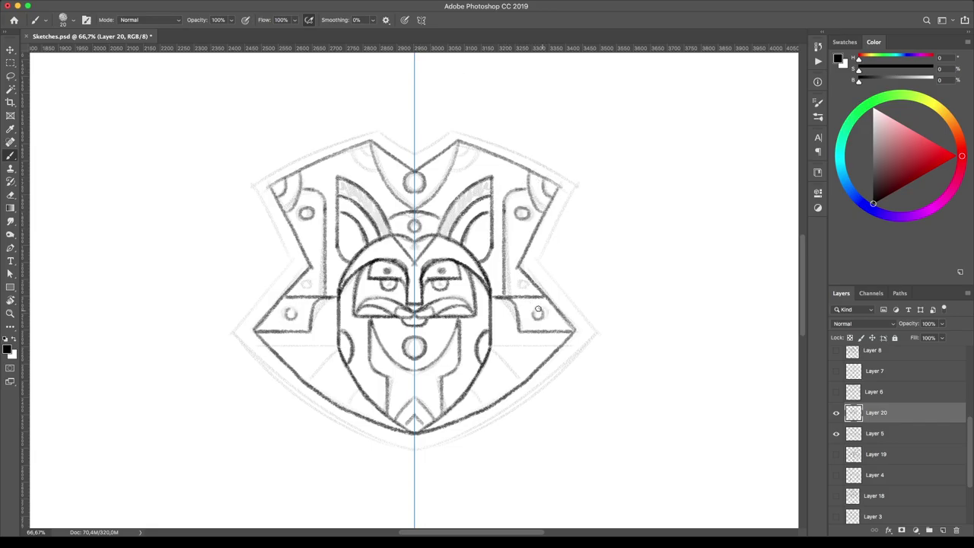
{"action": "left_click_drag", "start_coordinate": [456, 145], "coordinate": [481, 170]}
{"action": "mouse_move", "coordinate": [491, 347]}
{"action": "left_mouse_down"}
{"action": "mouse_move", "coordinate": [523, 381]}
{"action": "mouse_move", "coordinate": [561, 347]}
{"action": "left_mouse_up"}
Hide Layer 5, add Layer 21, and ink the third fox's ears, cheeks, teardrop and V lines.
{"action": "left_click", "coordinate": [414, 249]}
{"action": "left_click", "coordinate": [836, 433]}
{"action": "mouse_move", "coordinate": [341, 257]}
{"action": "left_mouse_down"}
{"action": "mouse_move", "coordinate": [362, 162]}
{"action": "mouse_move", "coordinate": [413, 204]}
{"action": "mouse_move", "coordinate": [388, 412]}
{"action": "left_mouse_up"}
{"action": "left_click_drag", "start_coordinate": [341, 256], "coordinate": [336, 372]}
{"action": "left_click_drag", "start_coordinate": [414, 315], "coordinate": [414, 405]}
{"action": "left_click_drag", "start_coordinate": [332, 354], "coordinate": [414, 440]}
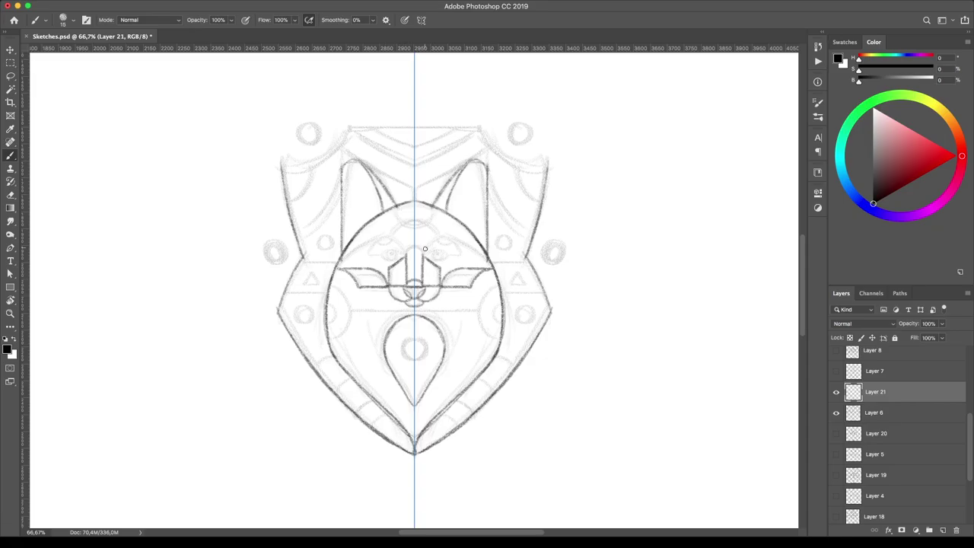
Redraw the eyes as almond shapes and ink the face line and cheek arcs.
{"action": "key", "text": "ctrl+z"}
{"action": "left_click_drag", "start_coordinate": [462, 254], "coordinate": [433, 252]}
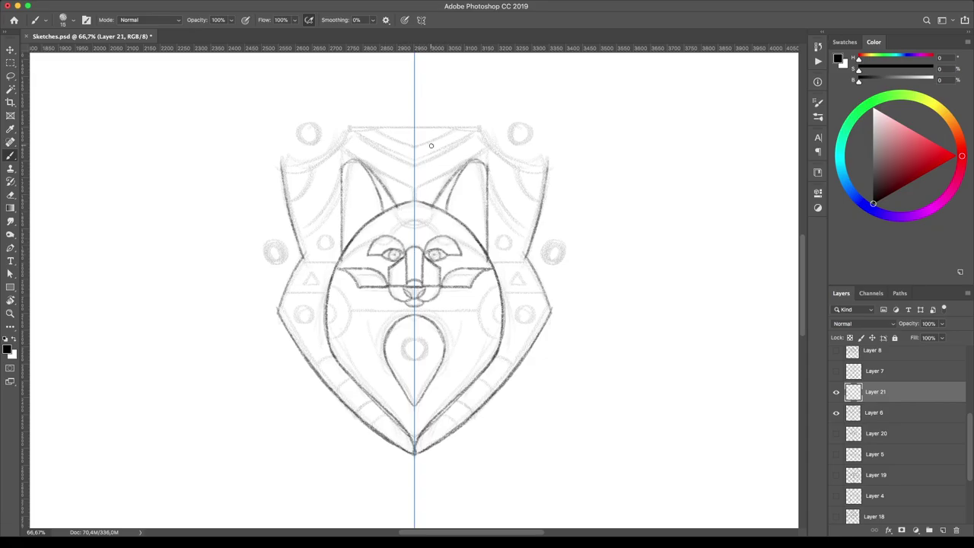
{"action": "left_click_drag", "start_coordinate": [414, 310], "coordinate": [478, 309]}
{"action": "left_click_drag", "start_coordinate": [493, 287], "coordinate": [480, 323]}
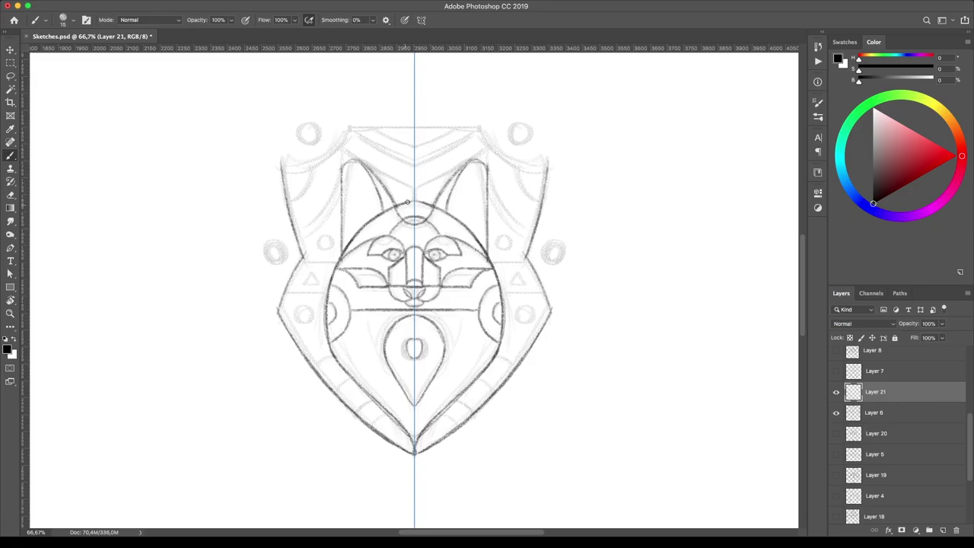
Ink the shield's top edge, corner and side circles, side lines, shoulder folds and chevrons.
{"action": "left_click_drag", "start_coordinate": [483, 127], "coordinate": [547, 161]}
{"action": "left_click_drag", "start_coordinate": [519, 124], "coordinate": [521, 124]}
{"action": "left_click_drag", "start_coordinate": [553, 242], "coordinate": [554, 242]}
{"action": "left_click_drag", "start_coordinate": [502, 294], "coordinate": [544, 293]}
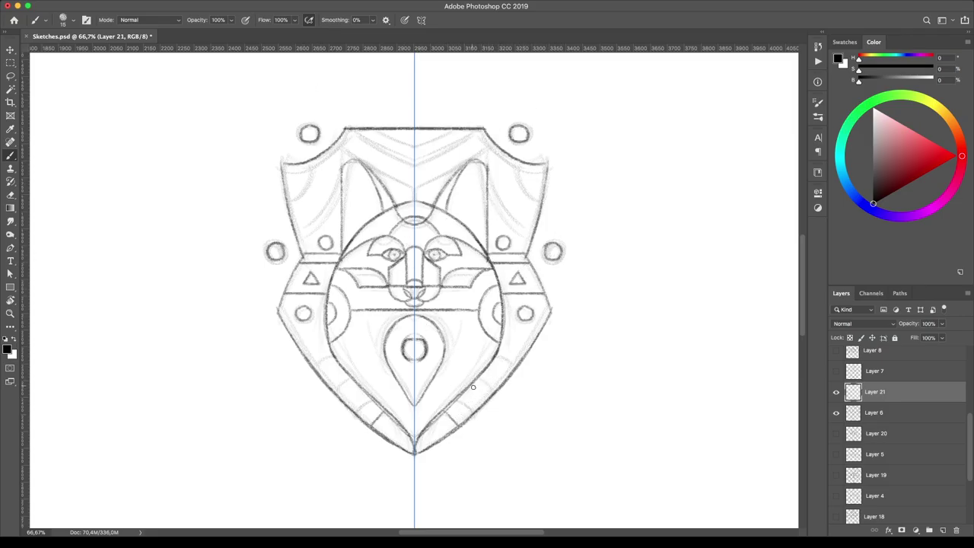
{"action": "left_click_drag", "start_coordinate": [487, 166], "coordinate": [525, 227]}
{"action": "mouse_move", "coordinate": [484, 129]}
{"action": "left_mouse_down"}
{"action": "mouse_move", "coordinate": [414, 169]}
{"action": "mouse_move", "coordinate": [414, 189]}
{"action": "left_mouse_up"}
{"action": "left_click_drag", "start_coordinate": [455, 130], "coordinate": [414, 149]}
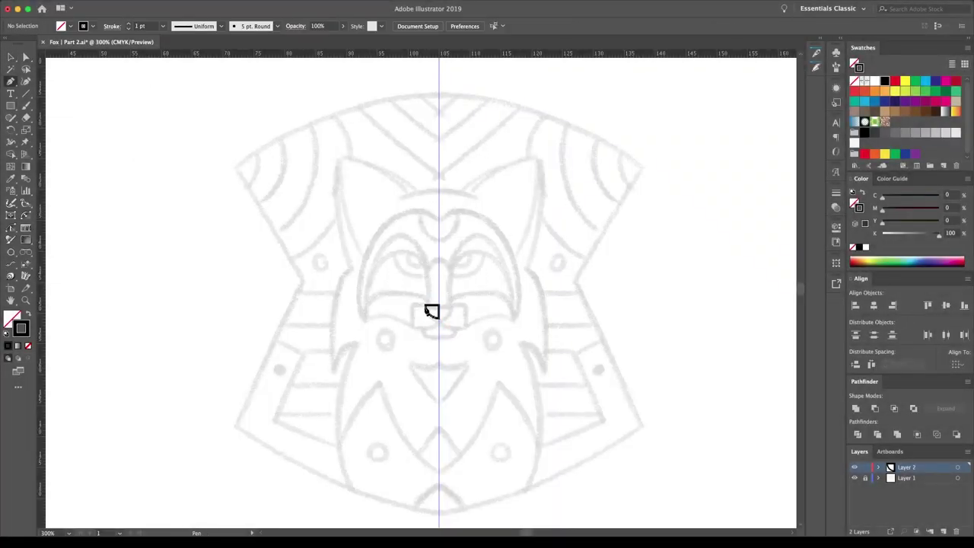
Draw the snout block outline with the Pen and round one of its corners.
{"action": "left_click", "coordinate": [411, 304]}
{"action": "left_click", "coordinate": [412, 330]}
{"action": "left_click", "coordinate": [412, 305]}
{"action": "mouse_move", "coordinate": [424, 329]}
{"action": "left_mouse_down"}
{"action": "mouse_move", "coordinate": [439, 312]}
{"action": "mouse_move", "coordinate": [423, 340]}
{"action": "left_mouse_up"}
{"action": "key", "text": "a"}
Form a cheek crescent from two overlapping circles and remove the leftover piece.
{"action": "key", "text": "l"}
{"action": "left_click_drag", "start_coordinate": [365, 349], "coordinate": [403, 362]}
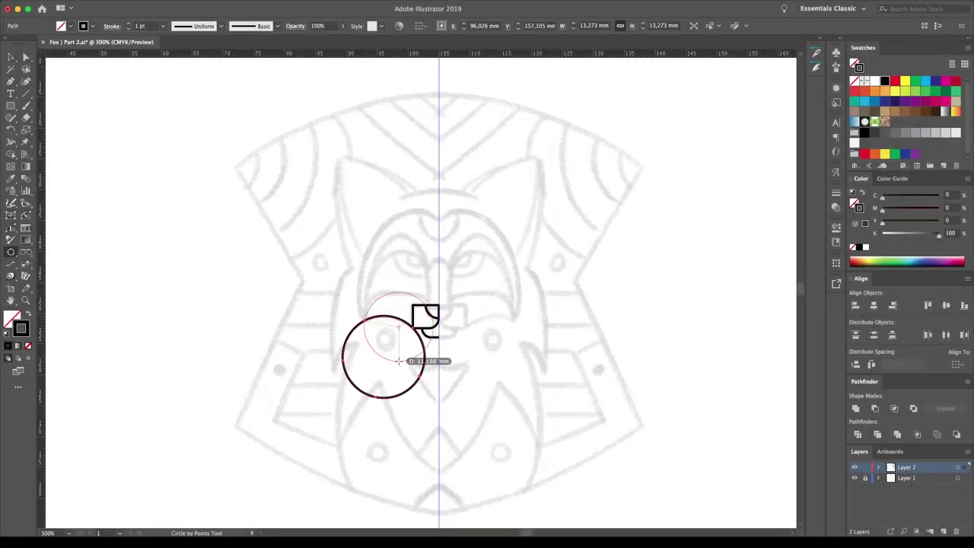
{"action": "key", "text": "shift+m"}
{"action": "left_click_drag", "start_coordinate": [304, 370], "coordinate": [411, 346]}
{"action": "key", "text": "a"}
{"action": "left_click", "coordinate": [84, 106]}
Pen-draw the curved cheek line and an inner arched curve inside the cheek.
{"action": "key", "text": "p"}
{"action": "mouse_move", "coordinate": [365, 320]}
{"action": "left_mouse_down"}
{"action": "mouse_move", "coordinate": [380, 185]}
{"action": "mouse_move", "coordinate": [365, 145]}
{"action": "left_mouse_up"}
{"action": "left_click", "coordinate": [438, 217]}
{"action": "left_click_drag", "start_coordinate": [429, 304], "coordinate": [397, 181]}
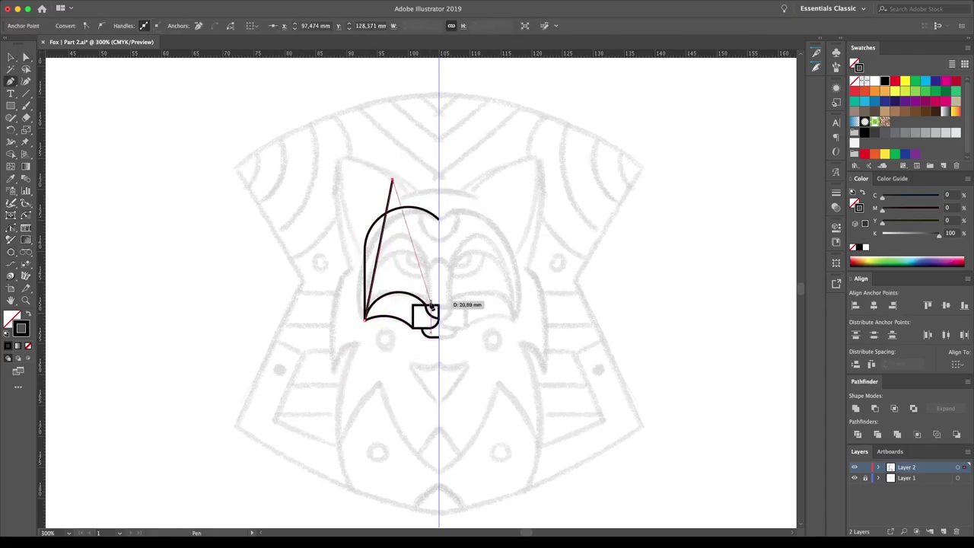
{"action": "left_click", "coordinate": [478, 272], "text": "ctrl"}
Add circles for the inner arch and the eye arch with Circle by Points.
{"action": "key", "text": "l"}
{"action": "left_click_drag", "start_coordinate": [422, 266], "coordinate": [395, 293]}
{"action": "left_click_drag", "start_coordinate": [388, 225], "coordinate": [446, 259]}
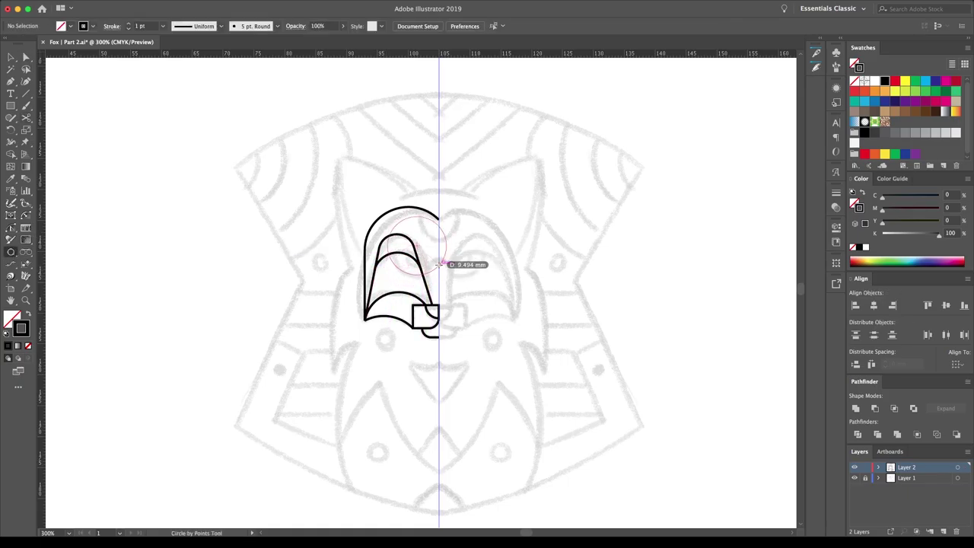
{"action": "key", "text": "m"}
{"action": "key", "text": "a"}
Add a vertical rounded bar along the face's centre line.
{"action": "mouse_move", "coordinate": [420, 199]}
{"action": "left_mouse_down"}
{"action": "mouse_move", "coordinate": [439, 240]}
{"action": "mouse_move", "coordinate": [420, 228]}
{"action": "left_mouse_up"}
{"action": "key", "text": "ctrl+shift+a"}
{"action": "left_click", "coordinate": [10, 106]}
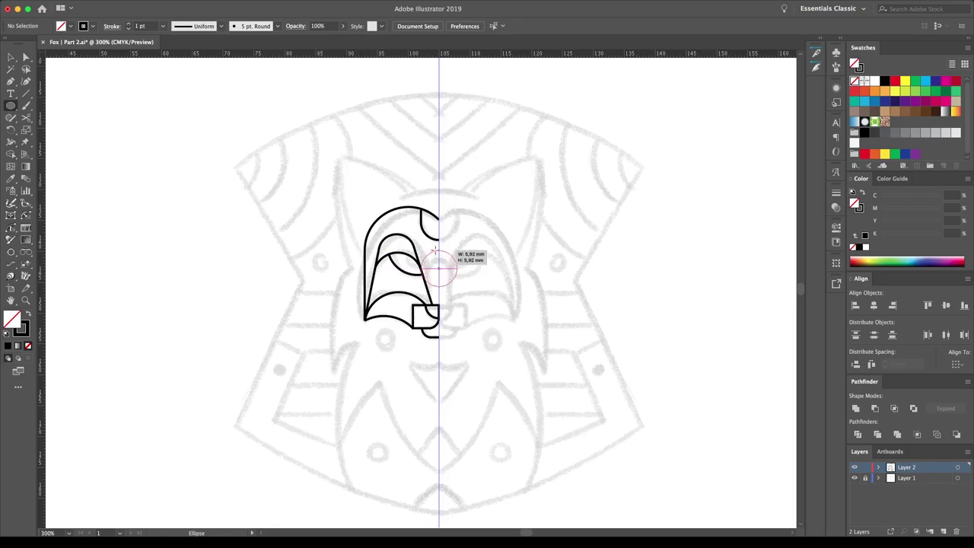
{"action": "left_click", "coordinate": [10, 57]}
{"action": "key", "text": "ctrl+z"}
{"action": "key", "text": "ctrl+z"}
{"action": "left_click", "coordinate": [11, 105]}
{"action": "left_click_drag", "start_coordinate": [425, 252], "coordinate": [439, 313]}
Place circles around the face, then delete the small left circle and the large circle.
{"action": "key", "text": "l"}
{"action": "left_click", "coordinate": [454, 249]}
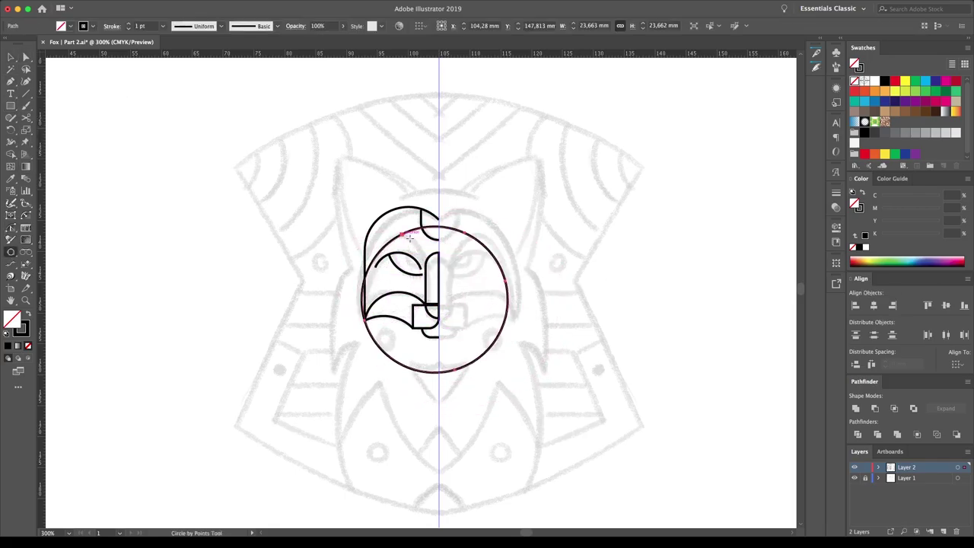
{"action": "left_click", "coordinate": [434, 261]}
{"action": "key", "text": "a"}
{"action": "key", "text": "Delete"}
{"action": "left_click", "coordinate": [365, 278]}
{"action": "key", "text": "Delete"}
Delete the eye curve and trim a new lower-face circle down to an arc.
{"action": "left_click", "coordinate": [403, 242]}
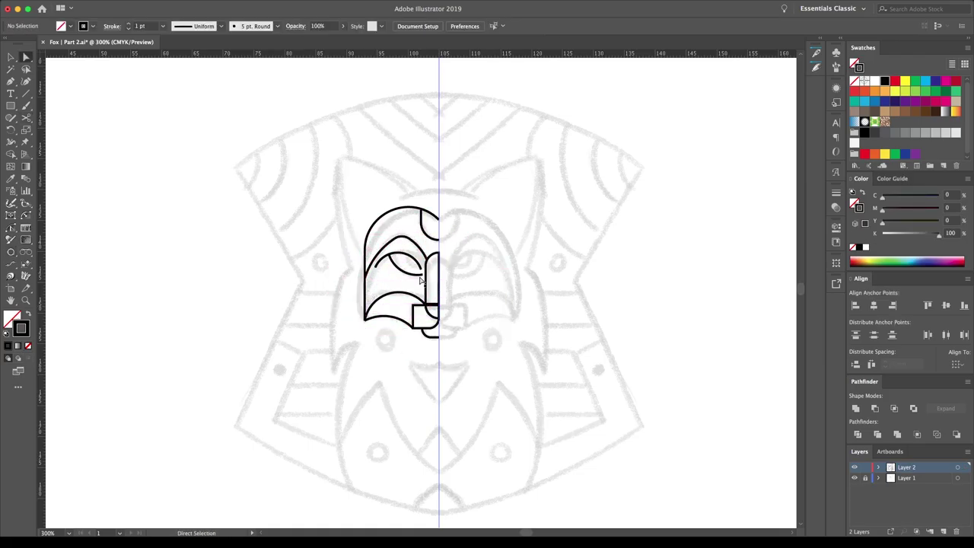
{"action": "scroll", "coordinate": [415, 273], "scroll_direction": "up", "scroll_amount": 3}
{"action": "left_click", "coordinate": [414, 283]}
{"action": "key", "text": "Delete"}
{"action": "left_click_drag", "start_coordinate": [414, 233], "coordinate": [382, 423]}
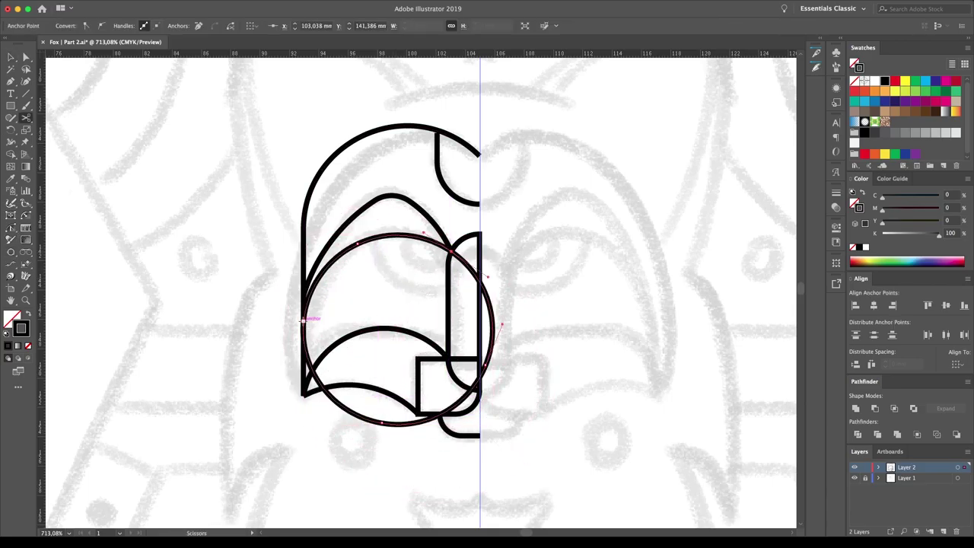
{"action": "key", "text": "ctrl+minus"}
{"action": "key", "text": "ctrl+minus"}
Draw a short arc above the head and large overlapping circles for the ear and cheek fur.
{"action": "left_click_drag", "start_coordinate": [10, 106], "coordinate": [43, 137]}
{"action": "left_click_drag", "start_coordinate": [372, 176], "coordinate": [366, 434]}
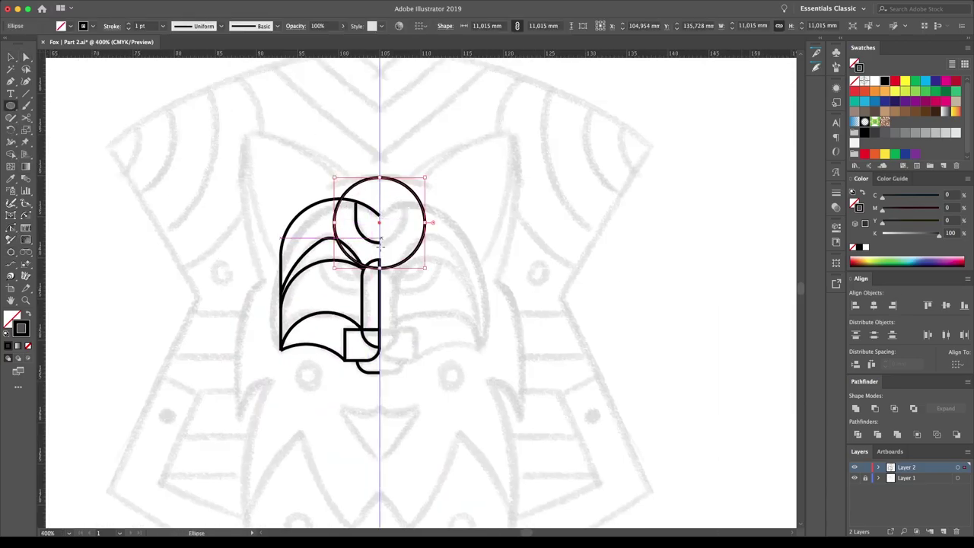
{"action": "key", "text": "l"}
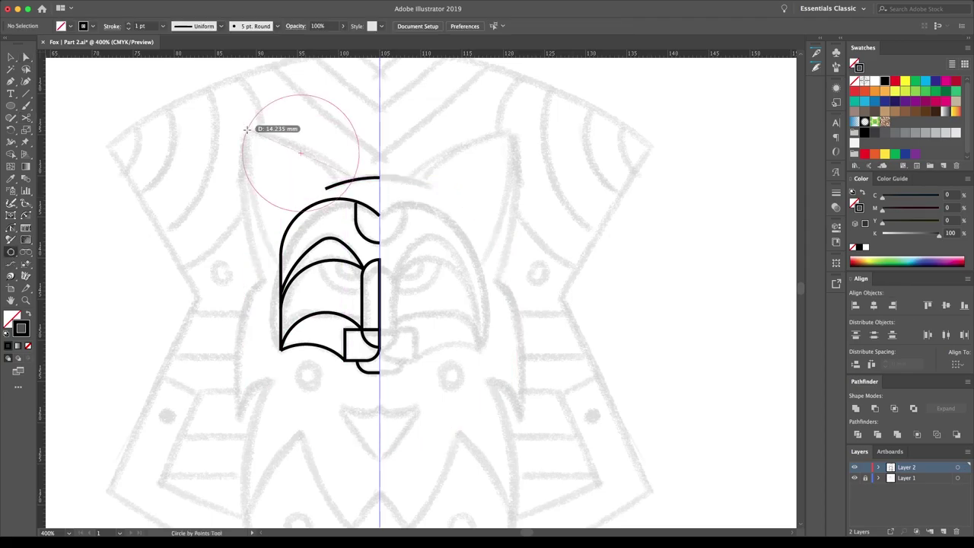
{"action": "left_click_drag", "start_coordinate": [245, 135], "coordinate": [239, 481]}
{"action": "left_click_drag", "start_coordinate": [240, 308], "coordinate": [251, 426]}
{"action": "left_click_drag", "start_coordinate": [263, 296], "coordinate": [456, 502]}
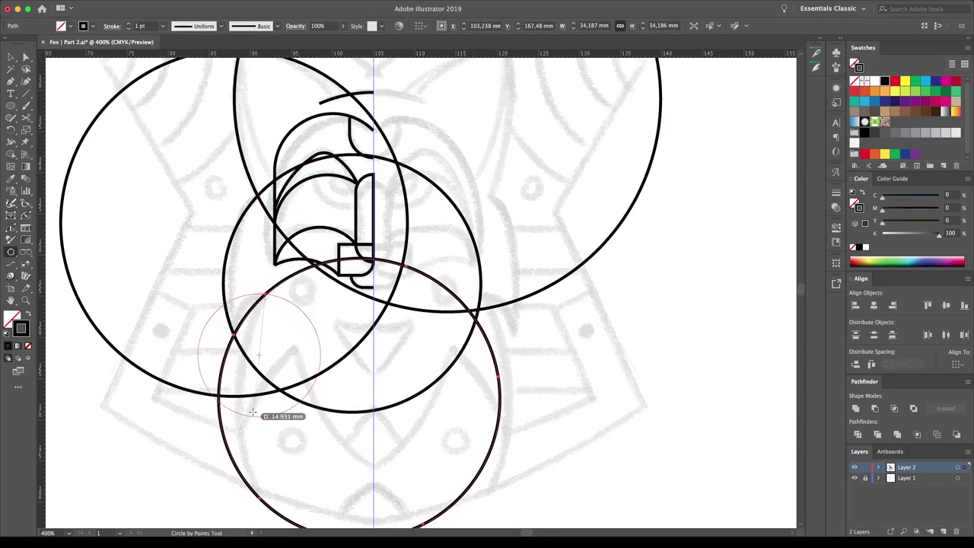
{"action": "left_click_drag", "start_coordinate": [240, 396], "coordinate": [670, 395]}
{"action": "left_click_drag", "start_coordinate": [232, 480], "coordinate": [585, 481]}
{"action": "left_click_drag", "start_coordinate": [409, 479], "coordinate": [619, 473]}
Cut the lower circles at their crossings with Scissors and delete the cut-off arcs.
{"action": "key", "text": "Escape"}
{"action": "key", "text": "c"}
{"action": "left_click", "coordinate": [373, 464]}
{"action": "key", "text": "Delete"}
{"action": "left_click", "coordinate": [275, 283]}
{"action": "key", "text": "Delete"}
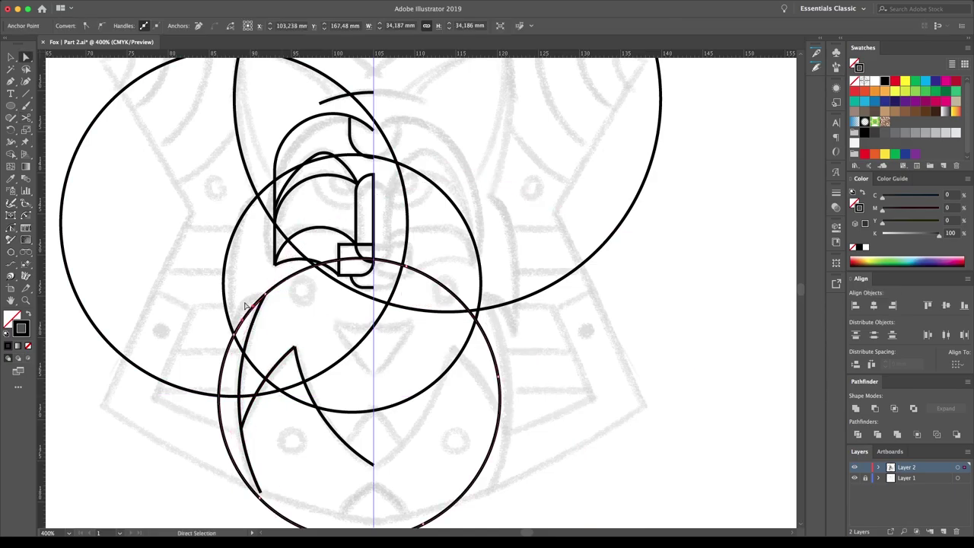
Cut the upper and left circles and remove surplus arcs to leave pointed ear and spikes.
{"action": "key", "text": "Delete"}
{"action": "key", "text": "Delete"}
{"action": "left_click", "coordinate": [259, 194]}
{"action": "key", "text": "Delete"}
{"action": "left_click_drag", "start_coordinate": [259, 194], "coordinate": [247, 250]}
{"action": "left_click", "coordinate": [348, 109]}
{"action": "left_click", "coordinate": [228, 103]}
{"action": "key", "text": "Delete"}
Zoom in on the eye and draw a large and a small eye circle.
{"action": "left_click_drag", "start_coordinate": [262, 388], "coordinate": [243, 350]}
{"action": "left_click", "coordinate": [228, 319]}
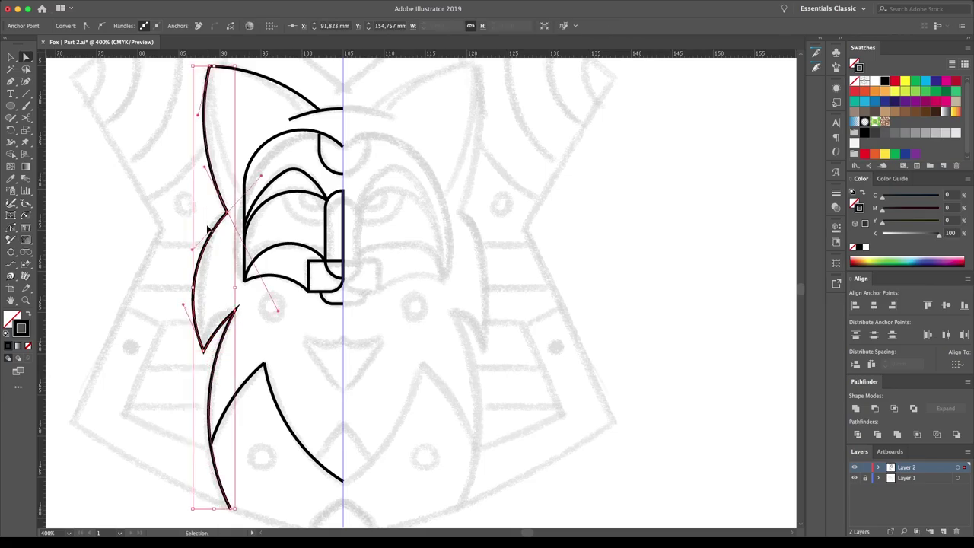
{"action": "left_click", "coordinate": [373, 455]}
{"action": "scroll", "coordinate": [374, 455], "scroll_direction": "up", "scroll_amount": 3}
{"action": "left_click_drag", "start_coordinate": [341, 299], "coordinate": [466, 203]}
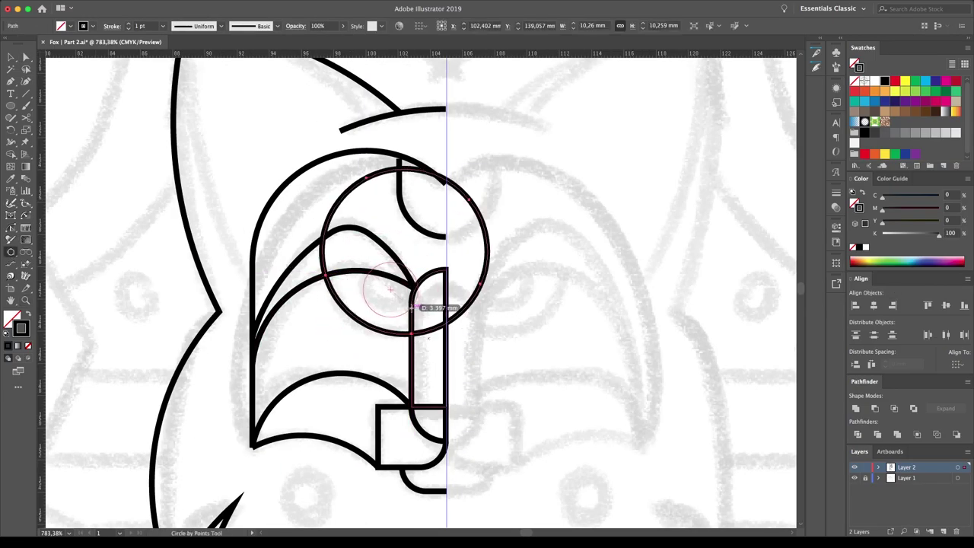
{"action": "left_click_drag", "start_coordinate": [373, 296], "coordinate": [410, 260]}
{"action": "key", "text": "ctrl+minus"}
{"action": "key", "text": "ctrl+minus"}
{"action": "key", "text": "ctrl+minus"}
{"action": "left_click_drag", "start_coordinate": [465, 306], "coordinate": [414, 269]}
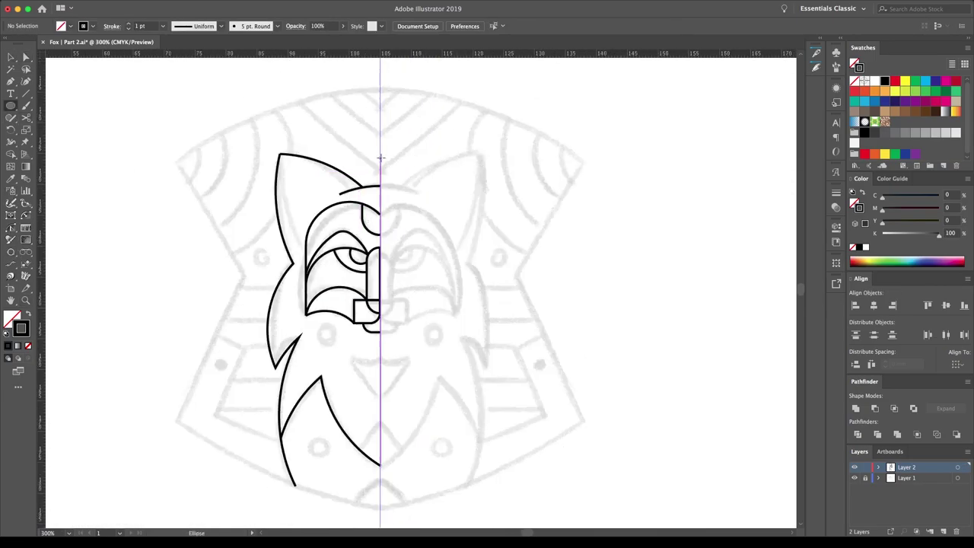
Draw a large circle for the shield edge, duplicate it and mirror it as the side curve.
{"action": "left_click_drag", "start_coordinate": [379, 161], "coordinate": [463, 119]}
{"action": "key", "text": "ctrl+minus"}
{"action": "key", "text": "ctrl+plus"}
{"action": "key", "text": "v"}
{"action": "mouse_move", "coordinate": [578, 304]}
{"action": "left_mouse_down"}
{"action": "mouse_move", "coordinate": [565, 176]}
{"action": "mouse_move", "coordinate": [495, 213]}
{"action": "left_mouse_up"}
{"action": "mouse_move", "coordinate": [246, 276]}
{"action": "left_mouse_down"}
{"action": "mouse_move", "coordinate": [191, 273]}
{"action": "mouse_move", "coordinate": [373, 254]}
{"action": "left_mouse_up"}
{"action": "key", "text": "ctrl+shift+a"}
Draw a small diamond at top centre and offset it twice by 3 mm into nested diamonds.
{"action": "scroll", "coordinate": [234, 185], "scroll_direction": "right", "scroll_amount": 4}
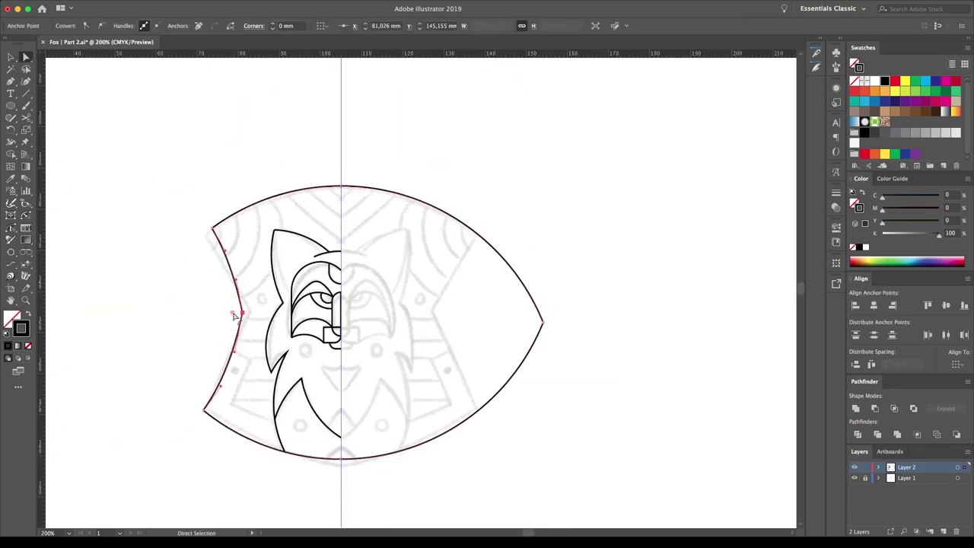
{"action": "scroll", "coordinate": [342, 163], "scroll_direction": "up", "scroll_amount": 2}
{"action": "left_click_drag", "start_coordinate": [325, 104], "coordinate": [364, 145]}
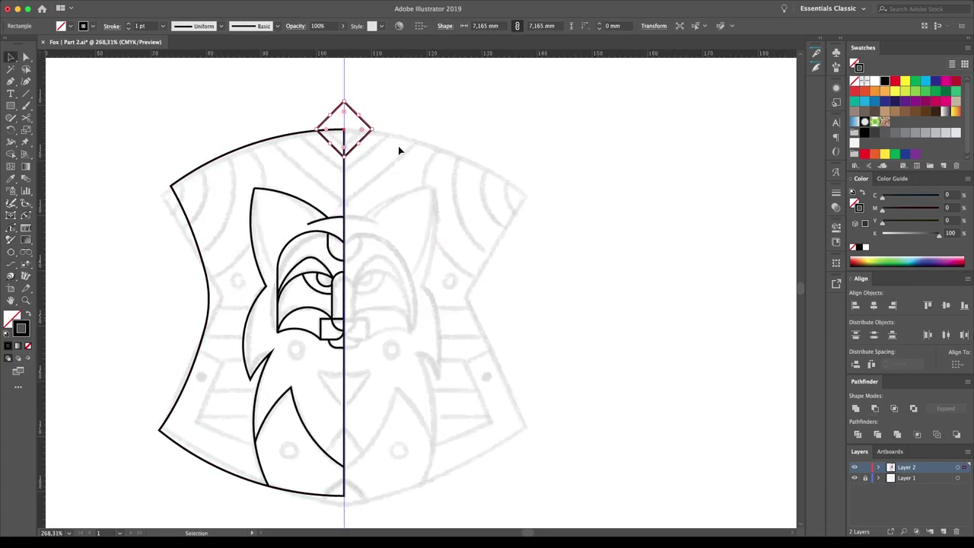
{"action": "left_click", "coordinate": [255, 258]}
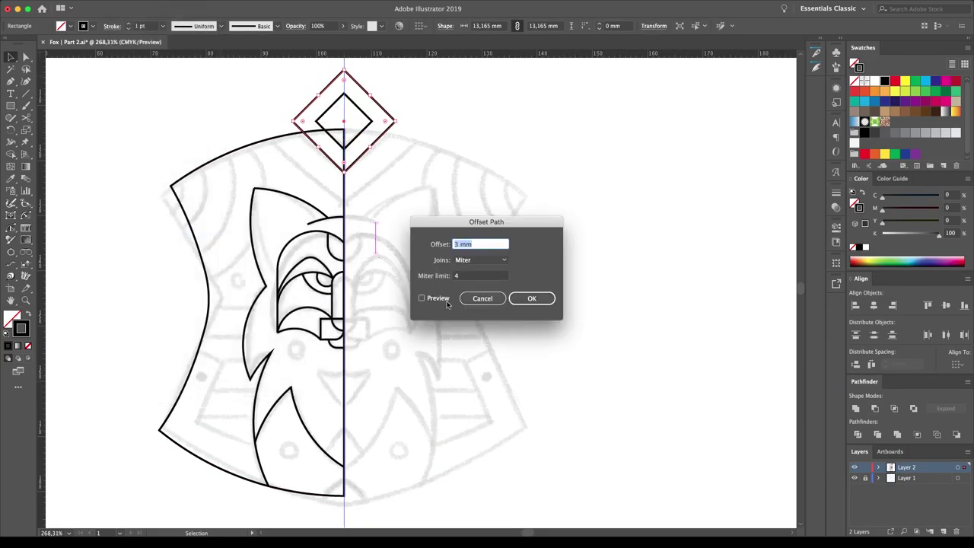
{"action": "left_click", "coordinate": [533, 297]}
{"action": "left_click", "coordinate": [361, 300]}
{"action": "key", "text": "Return"}
{"action": "left_click_drag", "start_coordinate": [424, 121], "coordinate": [430, 120]}
Draw a circle at the shield's upper-left corner and offset it into concentric circles.
{"action": "left_click_drag", "start_coordinate": [11, 104], "coordinate": [61, 134]}
{"action": "left_click_drag", "start_coordinate": [170, 185], "coordinate": [185, 200]}
{"action": "key", "text": "Return"}
Cut the concentric circles and fox outline at their crossings with Scissors.
{"action": "key", "text": "c"}
{"action": "left_click", "coordinate": [255, 222]}
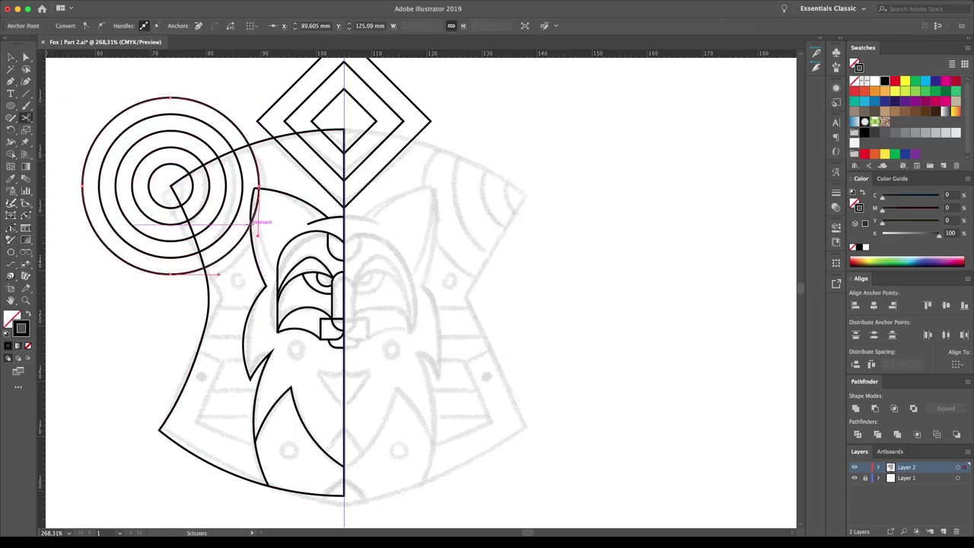
{"action": "left_click", "coordinate": [260, 213]}
{"action": "scroll", "coordinate": [260, 212], "scroll_direction": "up", "scroll_amount": 5}
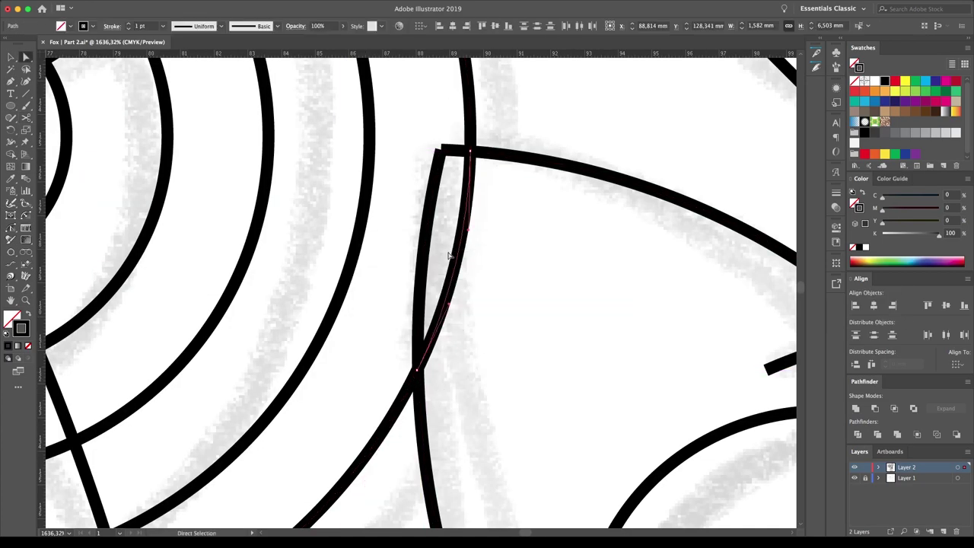
{"action": "scroll", "coordinate": [408, 121], "scroll_direction": "down", "scroll_amount": 5}
{"action": "left_click", "coordinate": [26, 117]}
{"action": "left_click", "coordinate": [304, 227]}
{"action": "left_click", "coordinate": [318, 222]}
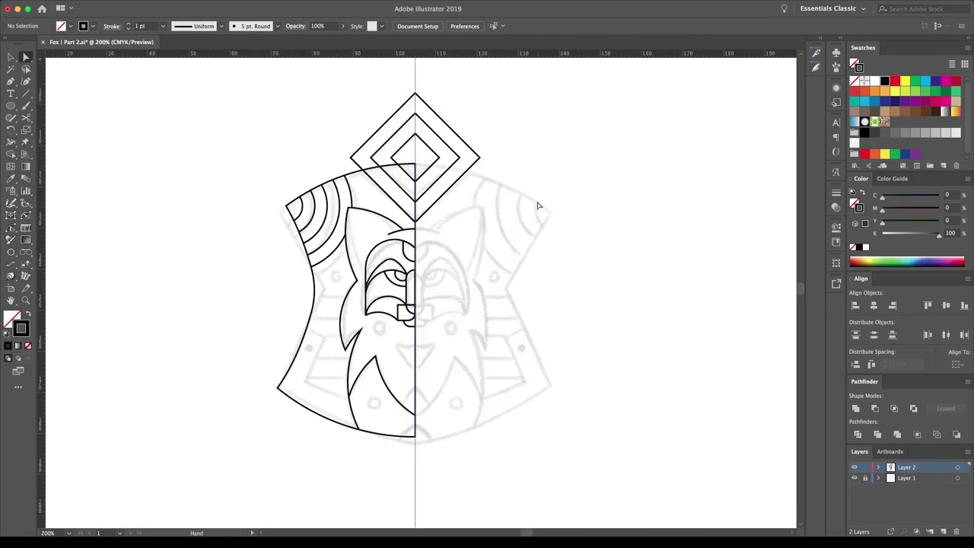
Offset the fox's left outline into an inset border and delete the extra copy.
{"action": "left_click", "coordinate": [248, 396]}
{"action": "left_click", "coordinate": [426, 297]}
{"action": "left_click", "coordinate": [535, 297]}
{"action": "key", "text": "Delete"}
{"action": "key", "text": "c"}
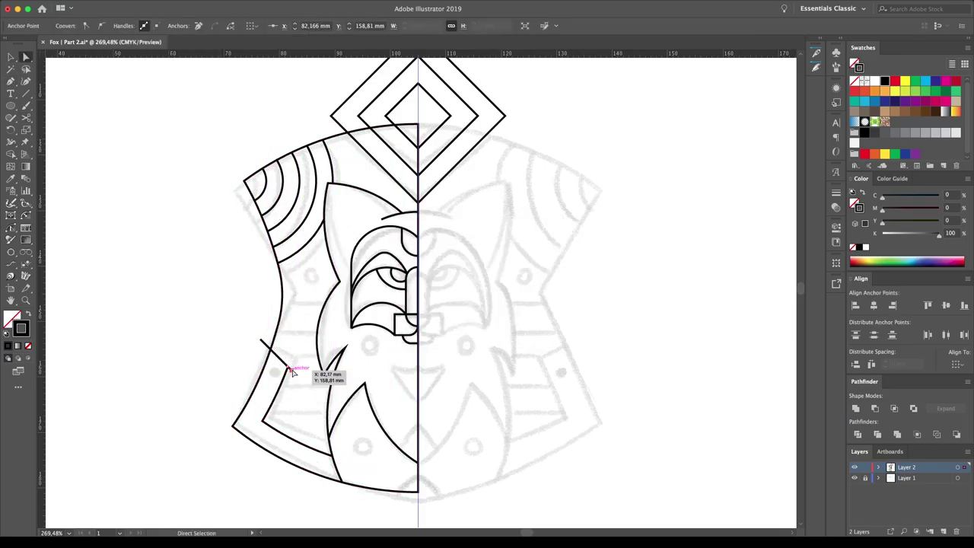
Check a shield corner in Outline view, then return to Preview.
{"action": "key", "text": "ctrl+y"}
{"action": "scroll", "coordinate": [291, 371], "scroll_direction": "up", "scroll_amount": 10}
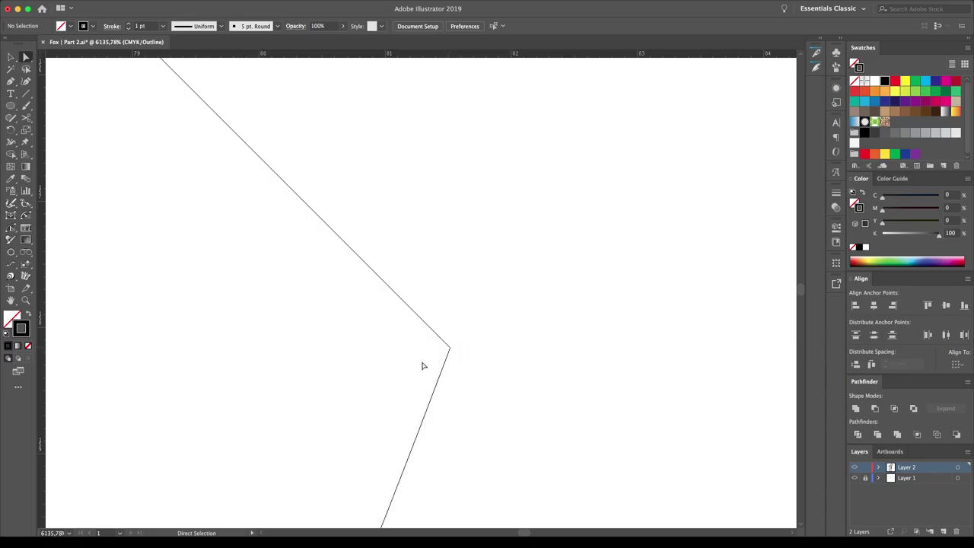
{"action": "key", "text": "ctrl+y"}
{"action": "scroll", "coordinate": [426, 320], "scroll_direction": "down", "scroll_amount": 6}
{"action": "scroll", "coordinate": [469, 343], "scroll_direction": "down", "scroll_amount": 3}
{"action": "scroll", "coordinate": [469, 343], "scroll_direction": "down", "scroll_amount": 1}
Pen-draw a horizontal stripe across the shield's left side.
{"action": "left_click", "coordinate": [11, 81]}
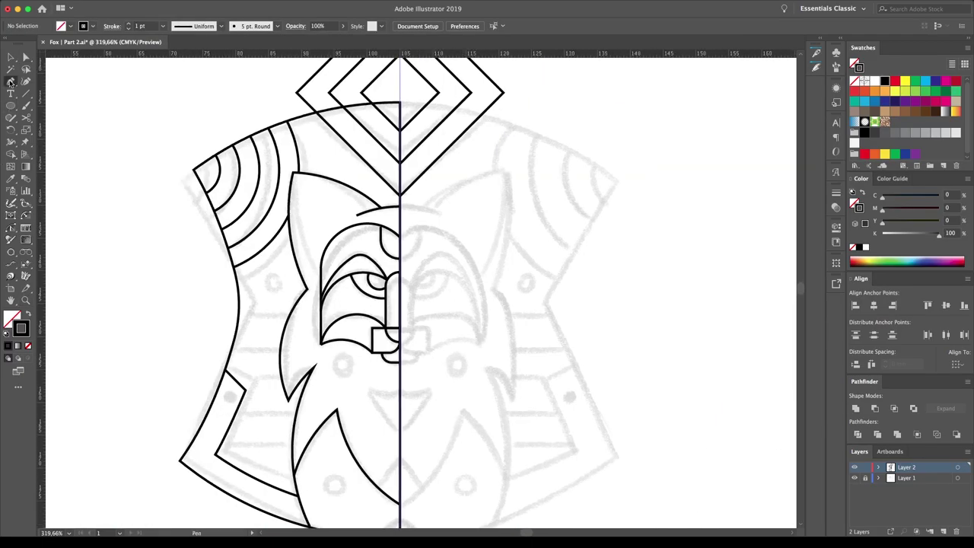
{"action": "left_click", "coordinate": [11, 81]}
{"action": "left_click", "coordinate": [223, 439]}
{"action": "left_click", "coordinate": [292, 440]}
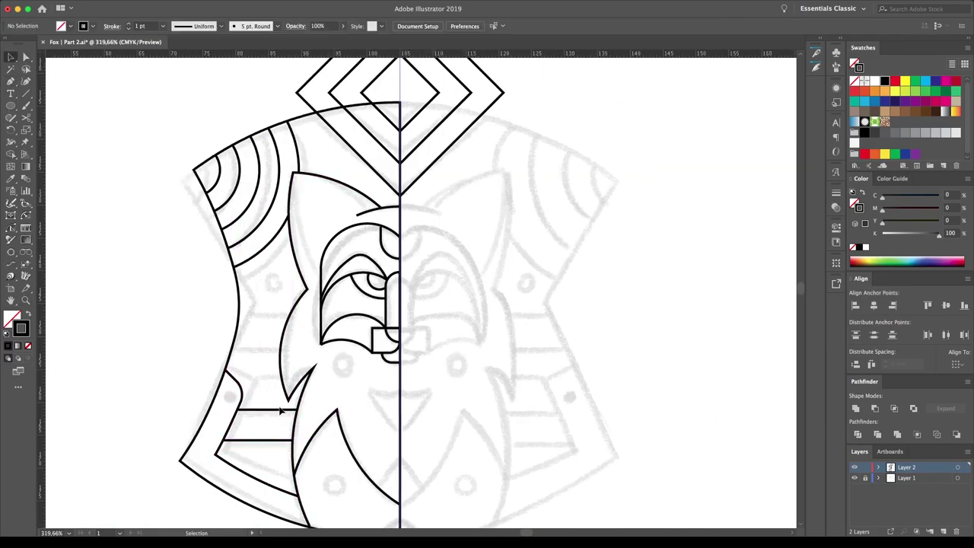
{"action": "key", "text": "c"}
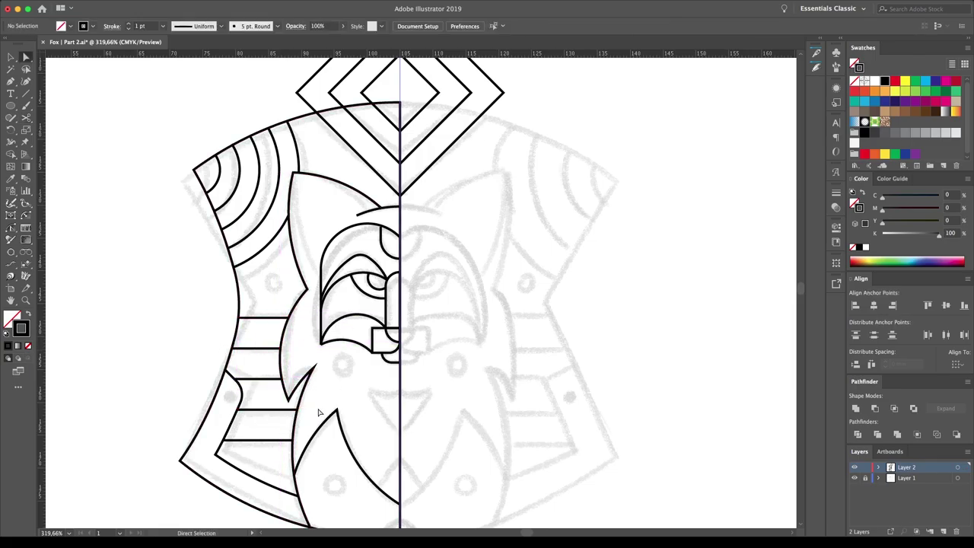
Draw and size an ellipse below the shield.
{"action": "left_click_drag", "start_coordinate": [273, 286], "coordinate": [238, 238]}
{"action": "key", "text": "v"}
{"action": "left_click_drag", "start_coordinate": [319, 329], "coordinate": [298, 273]}
{"action": "key", "text": "l"}
{"action": "mouse_move", "coordinate": [303, 420]}
{"action": "left_mouse_down"}
{"action": "mouse_move", "coordinate": [381, 478]}
{"action": "mouse_move", "coordinate": [370, 474]}
{"action": "left_mouse_up"}
Remove the bottom ellipse and the trial circles drawn over the fox's face.
{"action": "key", "text": "v"}
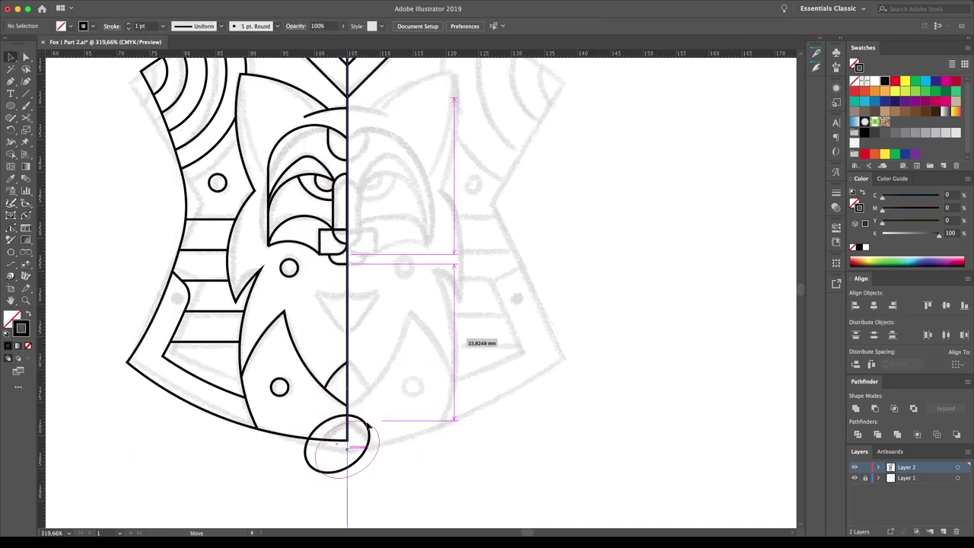
{"action": "key", "text": "Delete"}
{"action": "key", "text": "ctrl+minus"}
{"action": "scroll", "coordinate": [400, 311], "scroll_direction": "up", "scroll_amount": 3}
{"action": "key", "text": "l"}
{"action": "left_click_drag", "start_coordinate": [451, 321], "coordinate": [326, 350]}
{"action": "key", "text": "Delete"}
{"action": "key", "text": "v"}
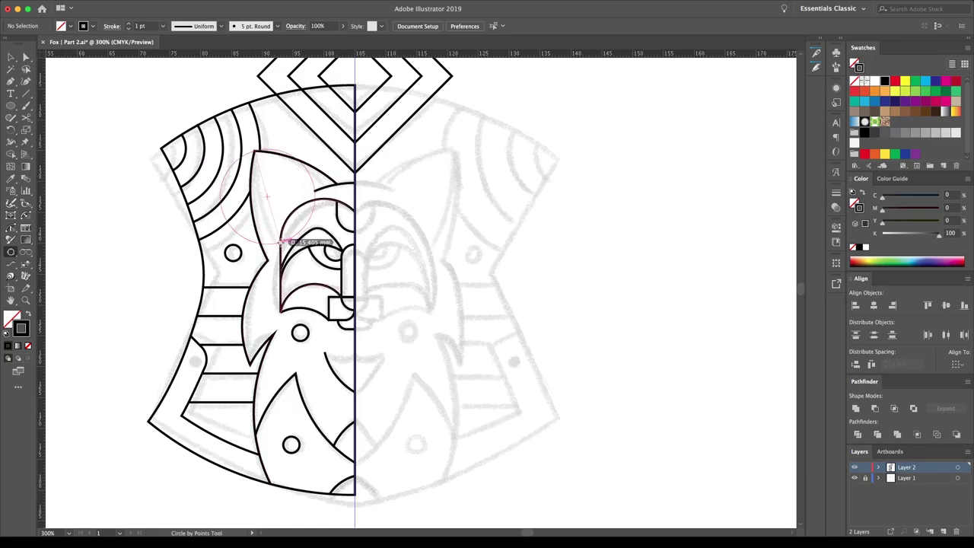
{"action": "key", "text": "Delete"}
{"action": "key", "text": "v"}
{"action": "left_click_drag", "start_coordinate": [292, 445], "coordinate": [195, 363]}
{"action": "scroll", "coordinate": [226, 369], "scroll_direction": "up", "scroll_amount": 3}
Delete the diamond at the top of the shield with Direct Selection.
{"action": "key", "text": "a"}
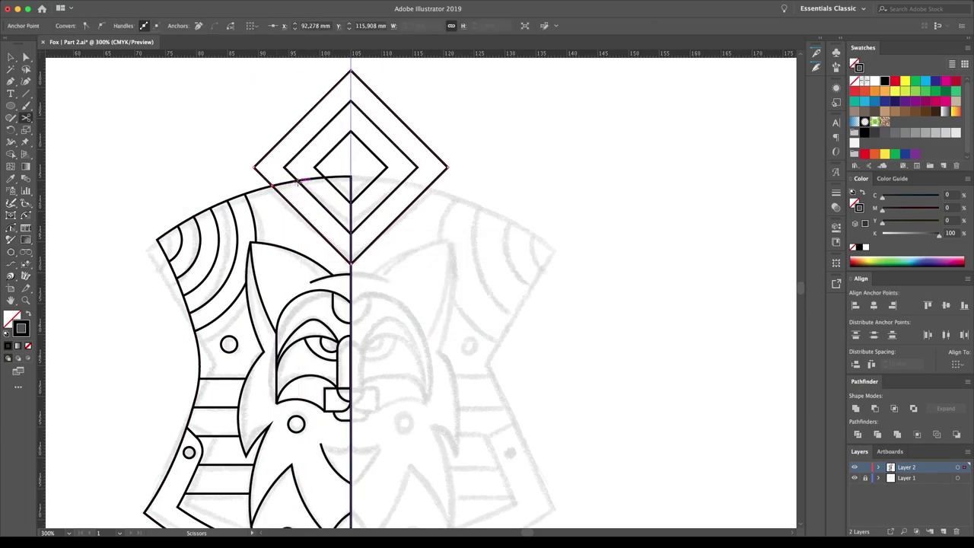
{"action": "left_click", "coordinate": [323, 175]}
{"action": "key", "text": "Delete"}
{"action": "key", "text": "Delete"}
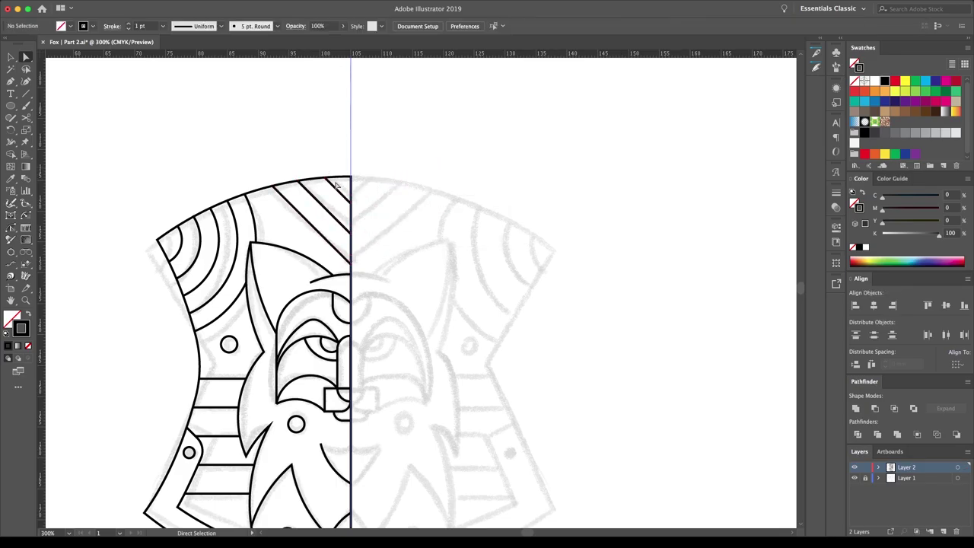
{"action": "scroll", "coordinate": [354, 179], "scroll_direction": "up", "scroll_amount": 5}
{"action": "left_click", "coordinate": [640, 195]}
{"action": "scroll", "coordinate": [640, 195], "scroll_direction": "down", "scroll_amount": 5}
Reflect a copy of the left half across the centre to form the right half.
{"action": "key", "text": "v"}
{"action": "key", "text": "o"}
{"action": "left_click_drag", "start_coordinate": [437, 216], "coordinate": [433, 456]}
{"action": "scroll", "coordinate": [380, 319], "scroll_direction": "up", "scroll_amount": 3}
{"action": "key", "text": "a"}
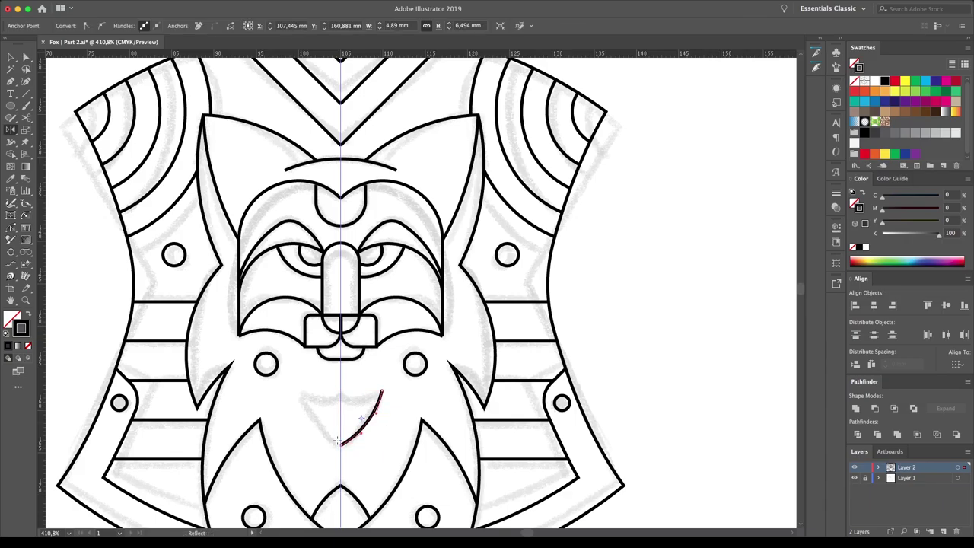
Nudge the small mouth curve into place and check the paths in Outline view.
{"action": "left_click_drag", "start_coordinate": [368, 425], "coordinate": [408, 412]}
{"action": "key", "text": "v"}
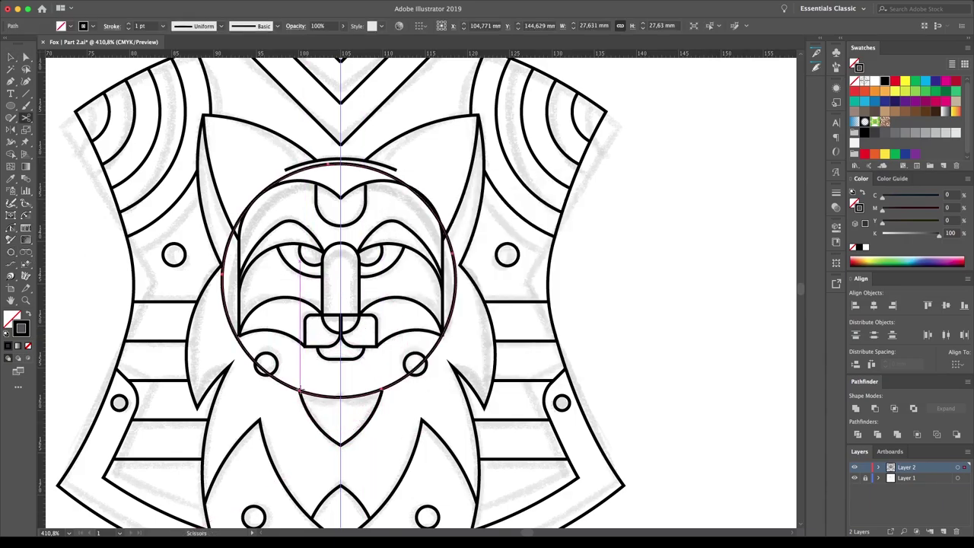
{"action": "key", "text": "ctrl+y"}
{"action": "scroll", "coordinate": [299, 445], "scroll_direction": "up", "scroll_amount": 4}
{"action": "scroll", "coordinate": [430, 246], "scroll_direction": "down", "scroll_amount": 1}
{"action": "scroll", "coordinate": [297, 284], "scroll_direction": "down", "scroll_amount": 3}
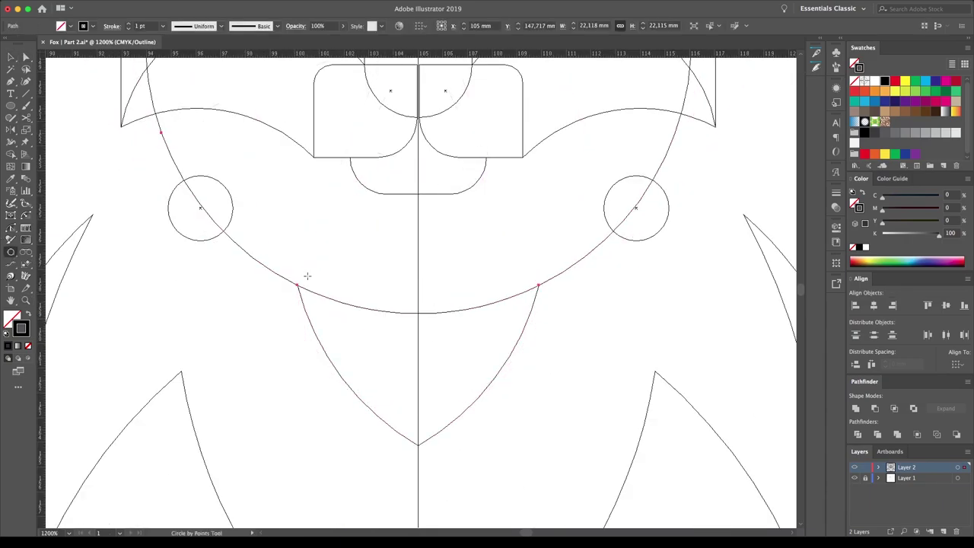
{"action": "key", "text": "ctrl+y"}
{"action": "scroll", "coordinate": [369, 253], "scroll_direction": "down", "scroll_amount": 5}
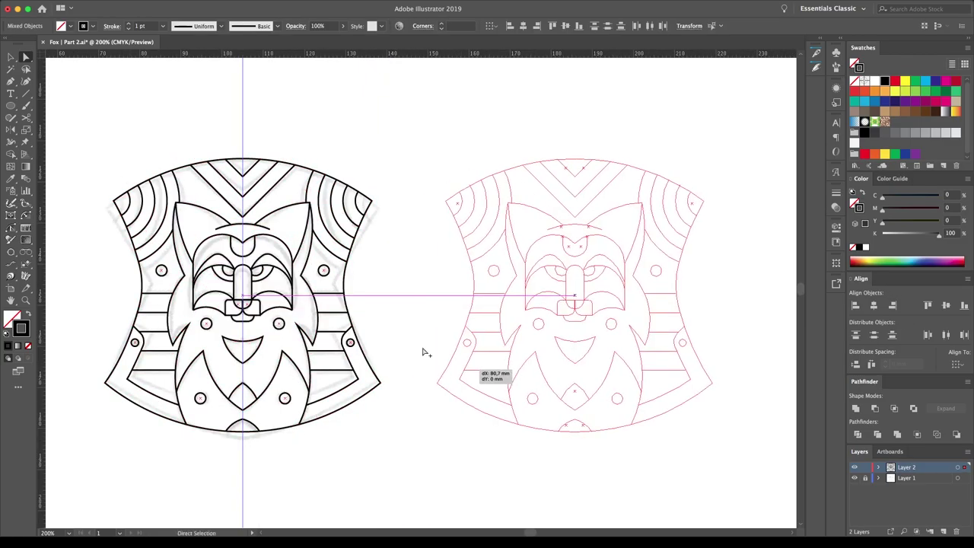
{"action": "scroll", "coordinate": [293, 213], "scroll_direction": "up", "scroll_amount": 5}
Inspect the arc above the fox head with Direct Selection, then clear the selection.
{"action": "key", "text": "a"}
{"action": "left_click", "coordinate": [289, 198]}
{"action": "key", "text": "v"}
{"action": "key", "text": "ctrl+shift+a"}
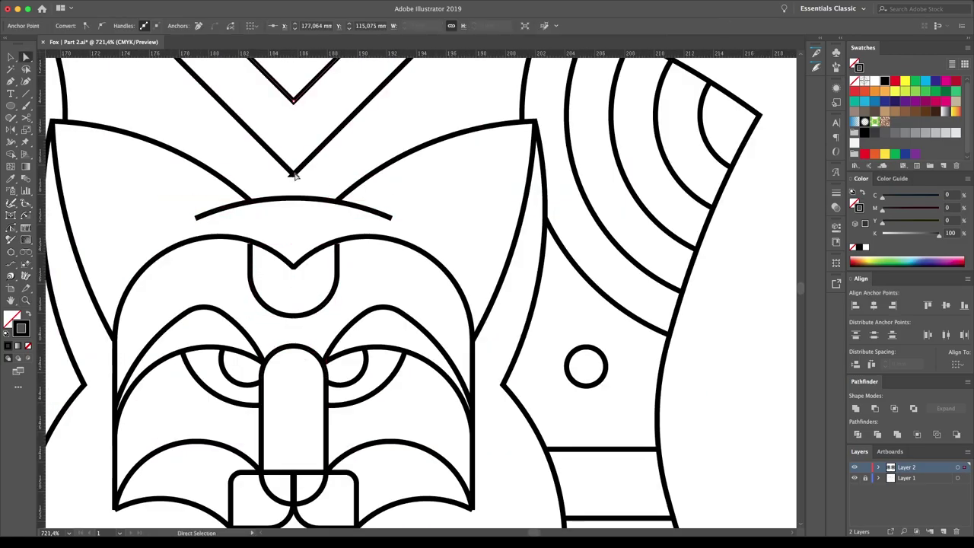
{"action": "scroll", "coordinate": [376, 148], "scroll_direction": "down", "scroll_amount": 5}
{"action": "scroll", "coordinate": [694, 232], "scroll_direction": "down", "scroll_amount": 2}
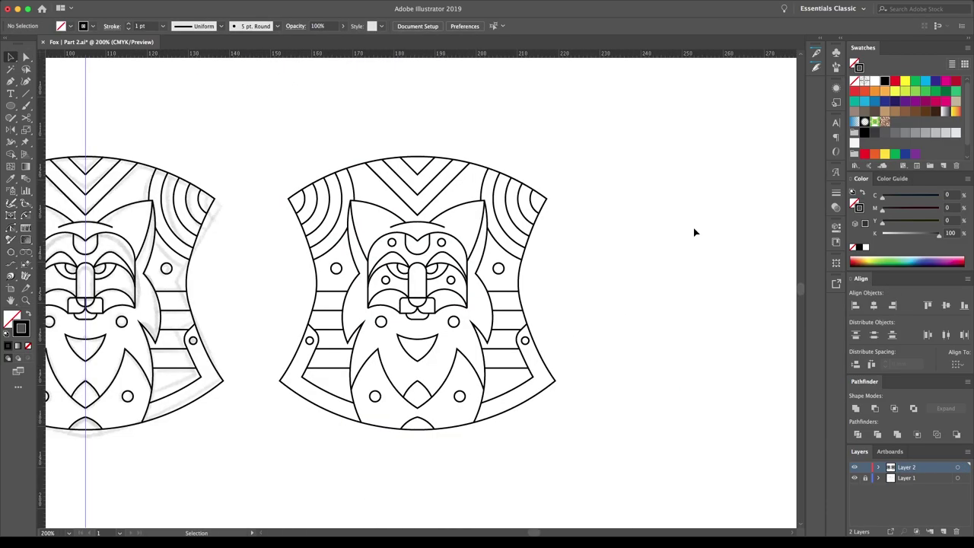
Duplicate the fox shield to the right and Live Paint its face and eyes red.
{"action": "left_click_drag", "start_coordinate": [312, 327], "coordinate": [576, 326]}
{"action": "scroll", "coordinate": [576, 326], "scroll_direction": "right", "scroll_amount": 3}
{"action": "key", "text": "k"}
{"action": "left_click", "coordinate": [550, 294]}
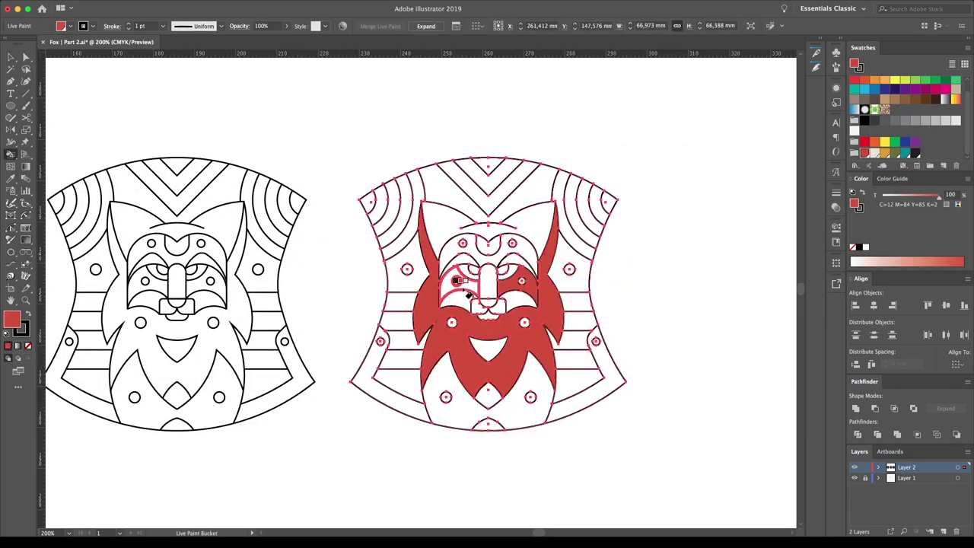
{"action": "left_click", "coordinate": [472, 262]}
Fill the beard and area between the ears cream; diamond, nose and forehead mark orange.
{"action": "left_click", "coordinate": [486, 411]}
{"action": "left_click", "coordinate": [487, 394]}
{"action": "left_click", "coordinate": [488, 245]}
{"action": "left_click", "coordinate": [488, 283]}
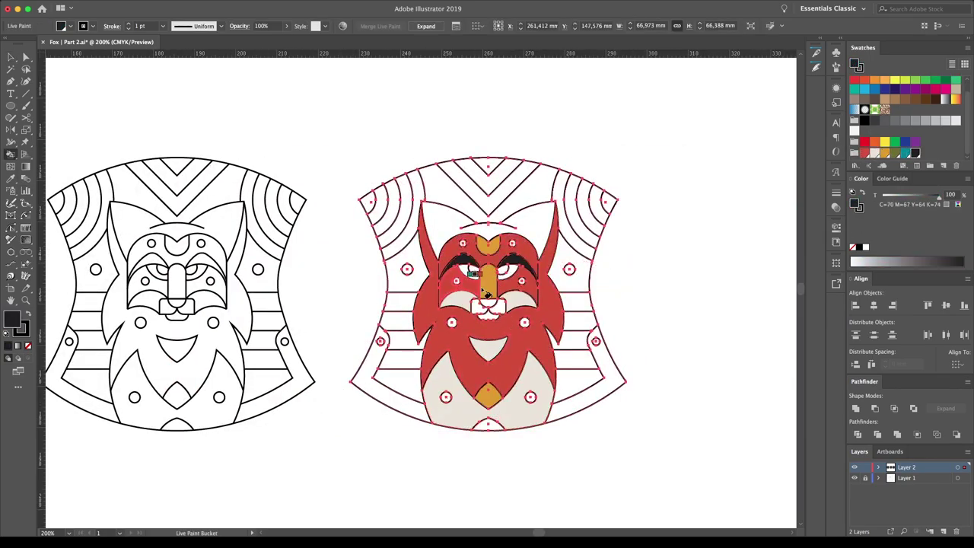
{"action": "left_click", "coordinate": [487, 215]}
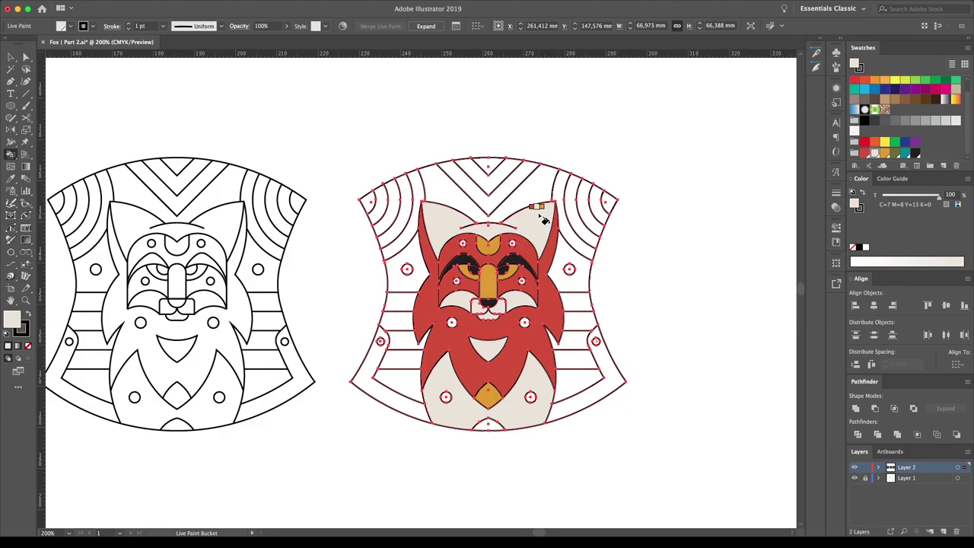
Paint the top V band and side panel olive, upper corner arcs teal, orange and red.
{"action": "left_click", "coordinate": [486, 179]}
{"action": "left_click", "coordinate": [572, 255]}
{"action": "left_click", "coordinate": [403, 222]}
{"action": "left_click", "coordinate": [385, 210]}
{"action": "left_click", "coordinate": [368, 202]}
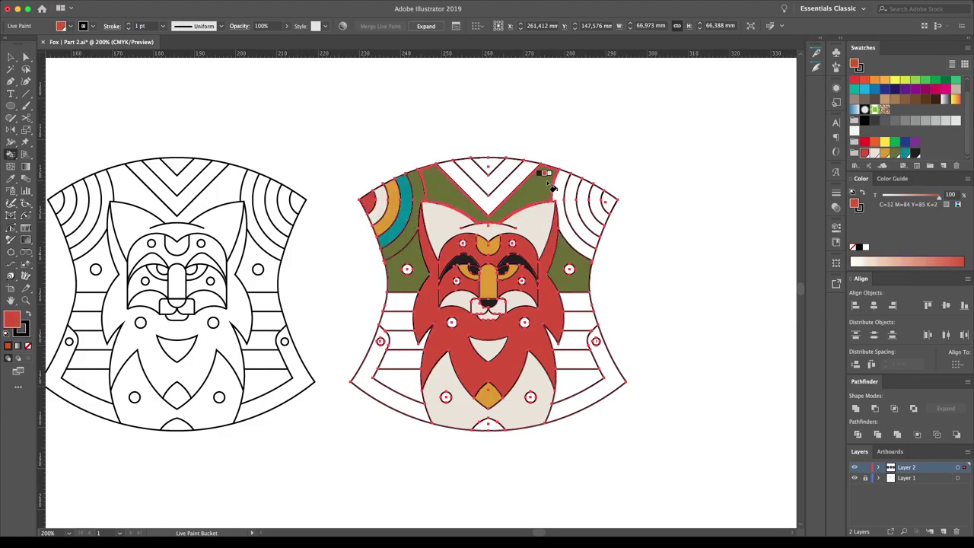
{"action": "left_click", "coordinate": [608, 200]}
{"action": "left_click", "coordinate": [487, 173]}
Fill the inner V and upper stripe black, side stripe orange, lower bands teal and olive.
{"action": "left_click", "coordinate": [487, 196]}
{"action": "left_click", "coordinate": [578, 303]}
{"action": "left_click", "coordinate": [580, 323]}
{"action": "left_click", "coordinate": [403, 327]}
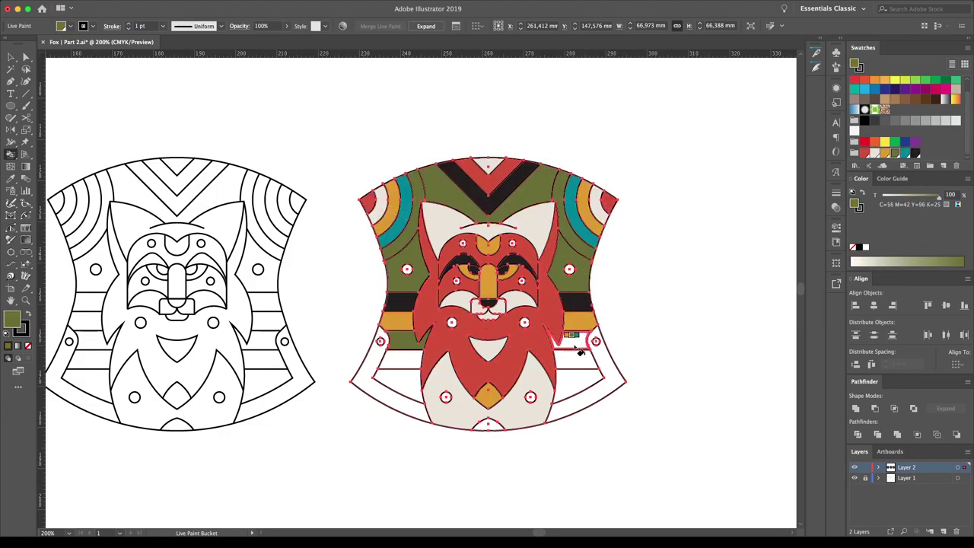
{"action": "left_click", "coordinate": [403, 364]}
{"action": "key", "text": "Left"}
{"action": "left_click", "coordinate": [386, 393]}
{"action": "left_click", "coordinate": [608, 384]}
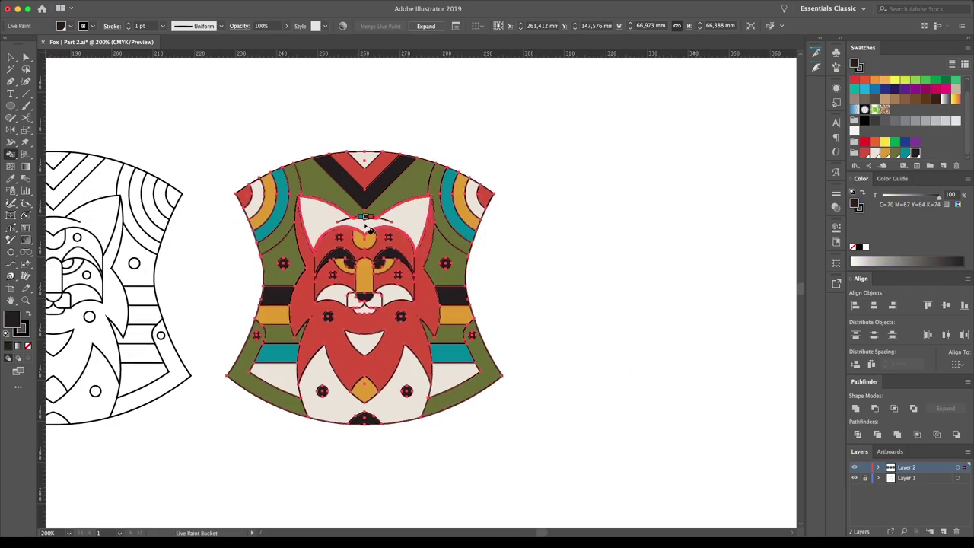
Expand the Live Paint group into ordinary shapes and select it.
{"action": "left_click", "coordinate": [426, 25]}
{"action": "left_click", "coordinate": [518, 326]}
{"action": "key", "text": "v"}
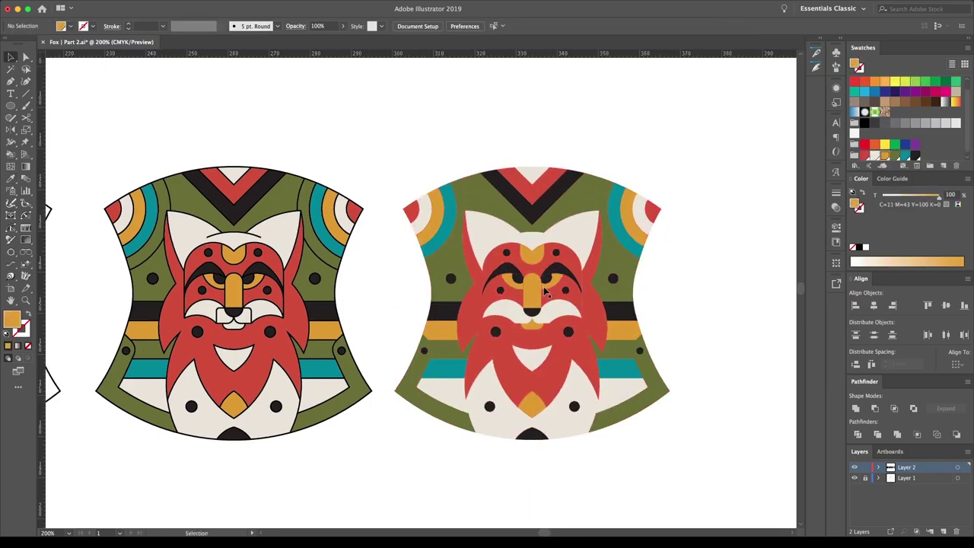
Move the small orange and red ear arc piece onto the right fox's ear.
{"action": "left_click", "coordinate": [576, 406]}
{"action": "left_click", "coordinate": [752, 393]}
{"action": "left_click", "coordinate": [645, 219]}
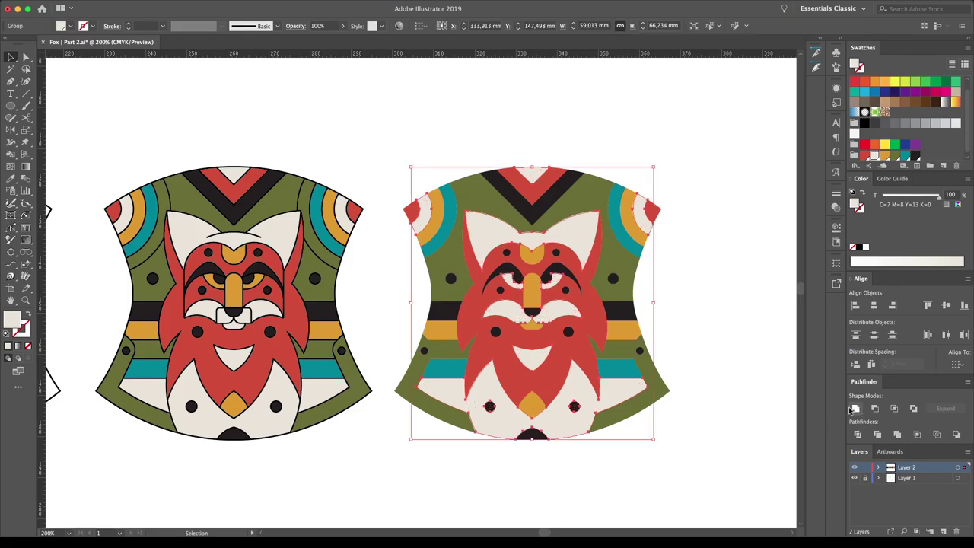
{"action": "left_click_drag", "start_coordinate": [645, 219], "coordinate": [641, 214]}
Start tracing the next fox sketch with the first pen anchors of the face outline.
{"action": "key", "text": "ctrl+shift+a"}
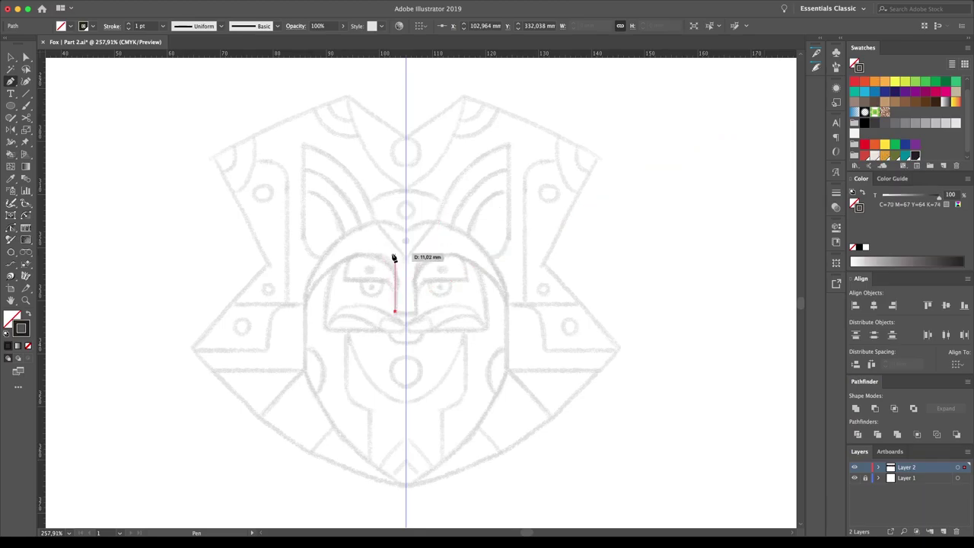
{"action": "left_click", "coordinate": [394, 256]}
{"action": "left_click", "coordinate": [341, 255]}
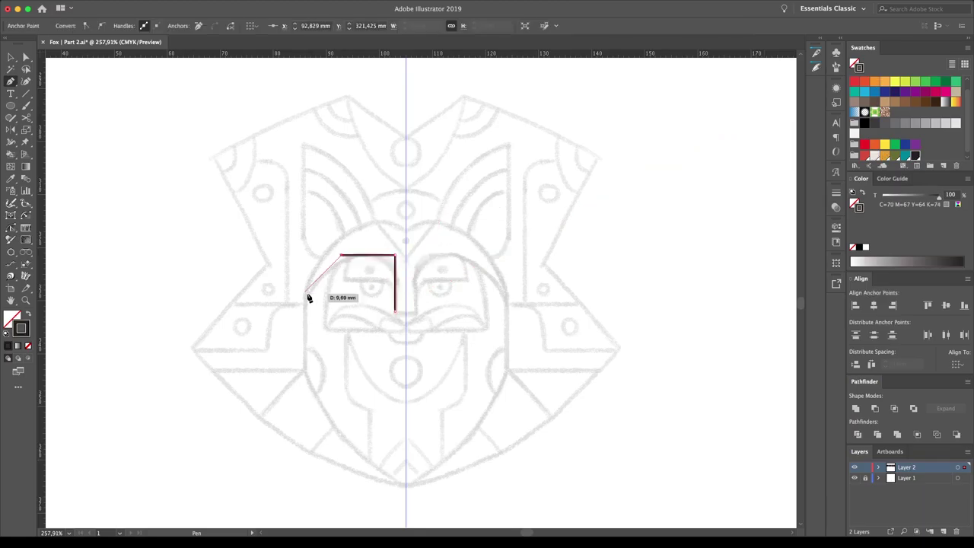
Finish the corner of the first traced path with a short diagonal segment.
{"action": "mouse_move", "coordinate": [359, 291]}
{"action": "left_mouse_down"}
{"action": "mouse_move", "coordinate": [325, 324]}
{"action": "mouse_move", "coordinate": [386, 319]}
{"action": "left_mouse_up"}
{"action": "key", "text": "c"}
{"action": "key", "text": "ctrl+z"}
{"action": "scroll", "coordinate": [456, 335], "scroll_direction": "up", "scroll_amount": 2}
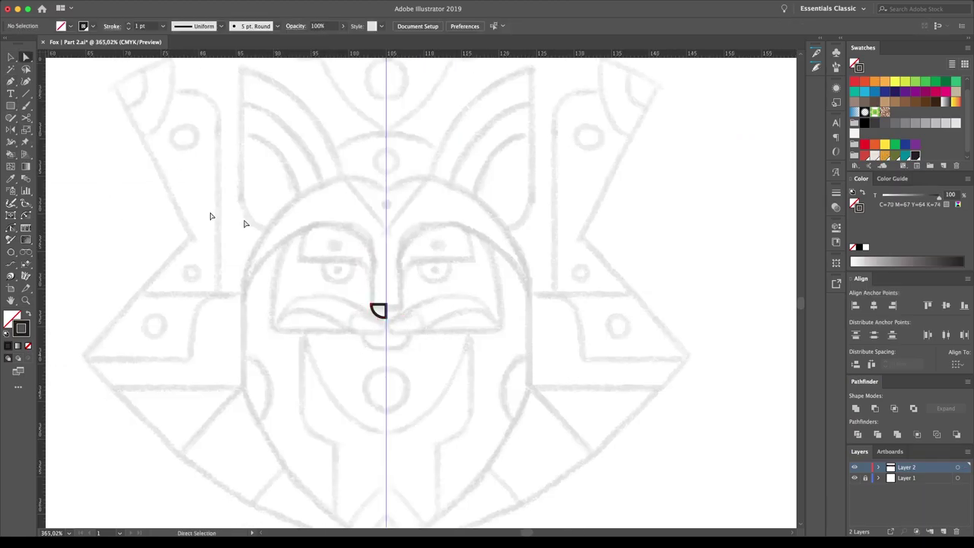
{"action": "left_click", "coordinate": [286, 238]}
{"action": "key", "text": "ctrl+shift+a"}
Draw circles for the cheek arcs and a small circle near the top edge.
{"action": "key", "text": "l"}
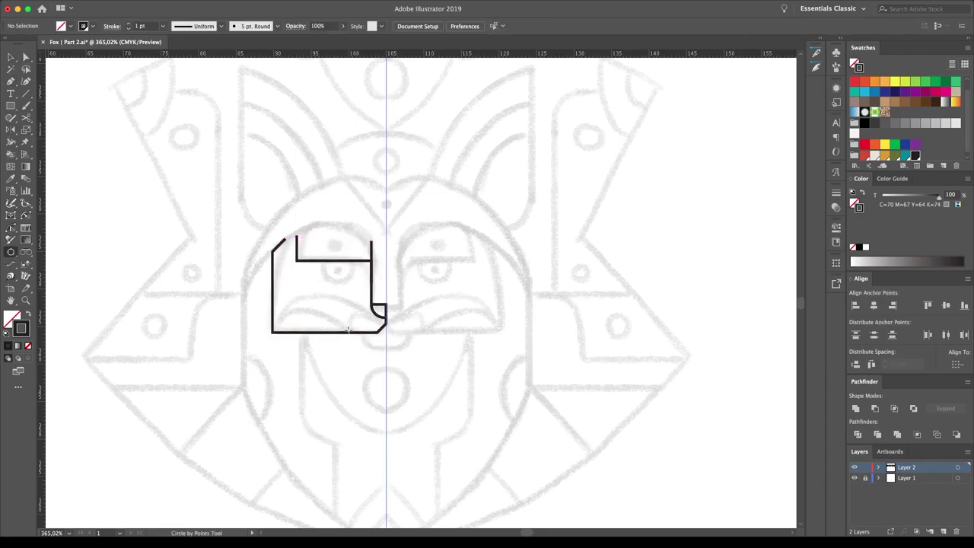
{"action": "left_click_drag", "start_coordinate": [397, 370], "coordinate": [397, 370]}
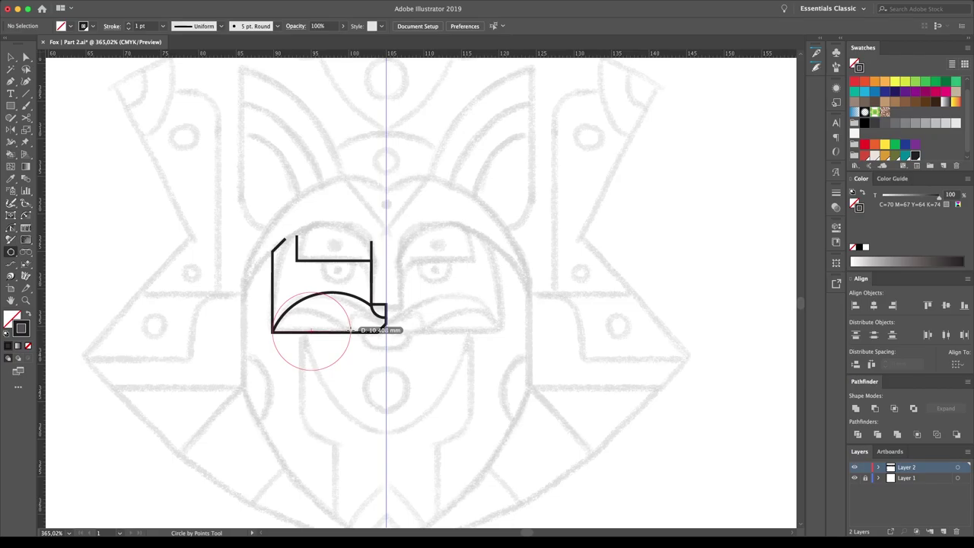
{"action": "key", "text": "l"}
{"action": "left_click_drag", "start_coordinate": [385, 332], "coordinate": [350, 304]}
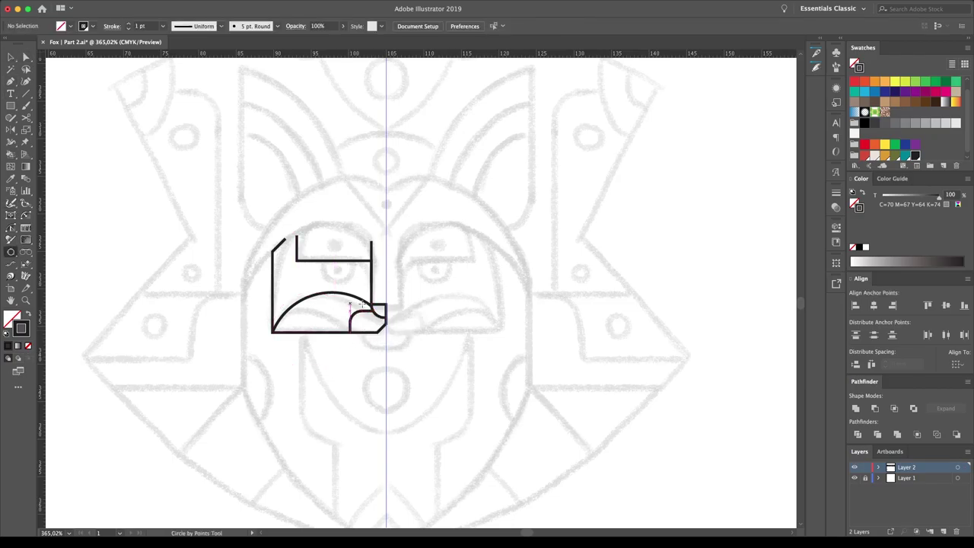
{"action": "left_click_drag", "start_coordinate": [273, 333], "coordinate": [273, 333]}
{"action": "left_click_drag", "start_coordinate": [10, 105], "coordinate": [46, 126]}
{"action": "left_click_drag", "start_coordinate": [292, 251], "coordinate": [332, 290]}
Trim the small circle's upper arc, align its edge and close the rounded top shape.
{"action": "key", "text": "a"}
{"action": "key", "text": "Delete"}
{"action": "left_click_drag", "start_coordinate": [332, 243], "coordinate": [347, 248]}
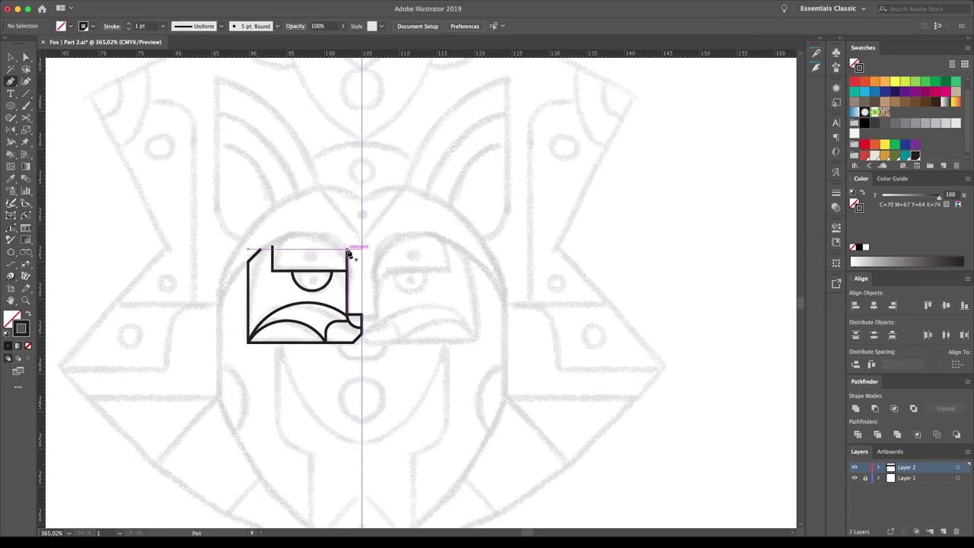
{"action": "left_click", "coordinate": [272, 237]}
{"action": "key", "text": "a"}
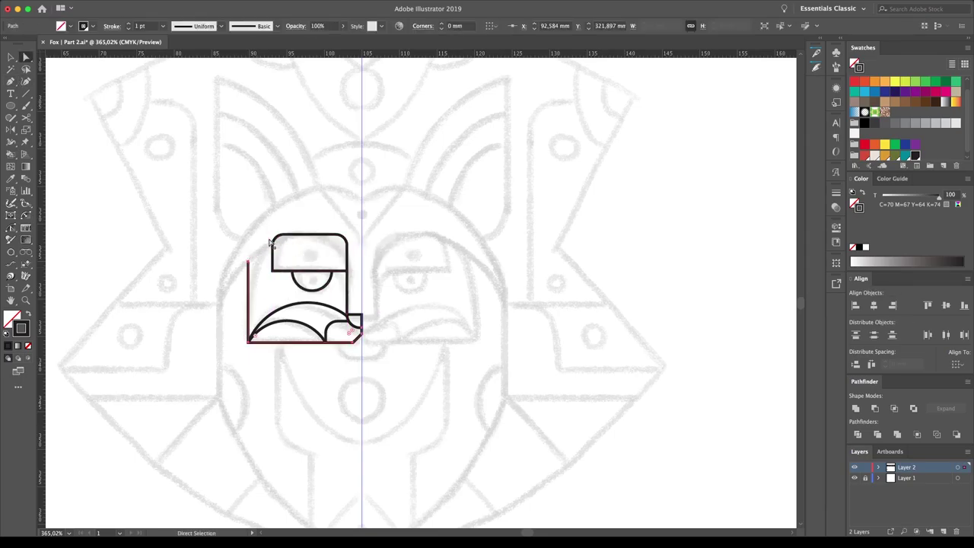
{"action": "key", "text": "Escape"}
{"action": "key", "text": "p"}
Trace the head outline from bottom centre up the left side, rounding its top corner.
{"action": "scroll", "coordinate": [304, 304], "scroll_direction": "down", "scroll_amount": 3}
{"action": "left_click", "coordinate": [339, 483]}
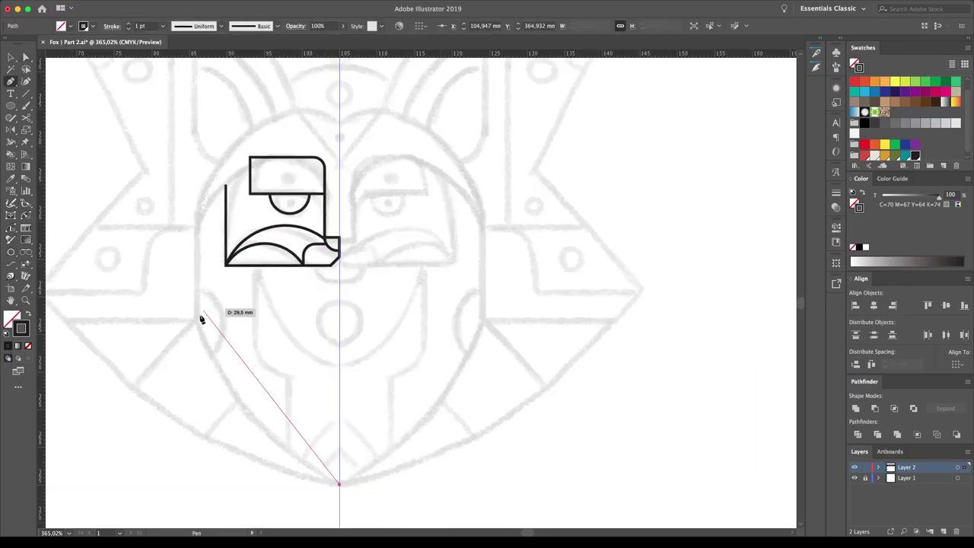
{"action": "left_click", "coordinate": [194, 321]}
{"action": "left_click", "coordinate": [195, 205]}
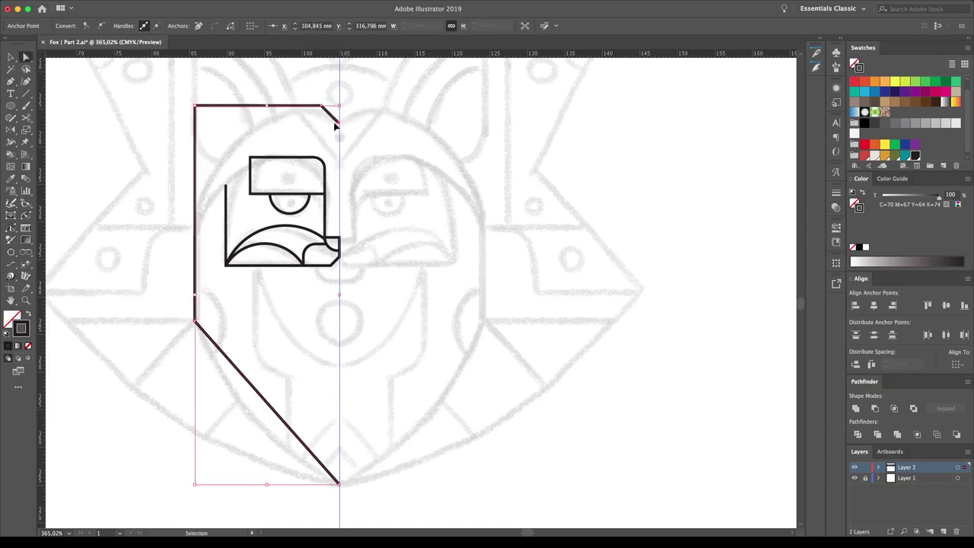
{"action": "left_click_drag", "start_coordinate": [324, 101], "coordinate": [322, 109]}
{"action": "key", "text": "ctrl+shift+a"}
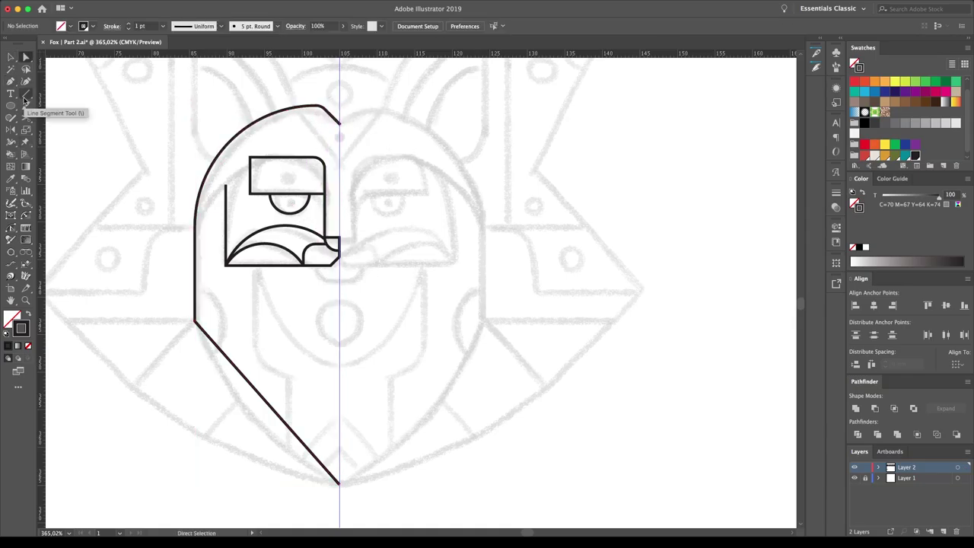
Reshape the forehead line so it meets the eye band.
{"action": "key", "text": "c"}
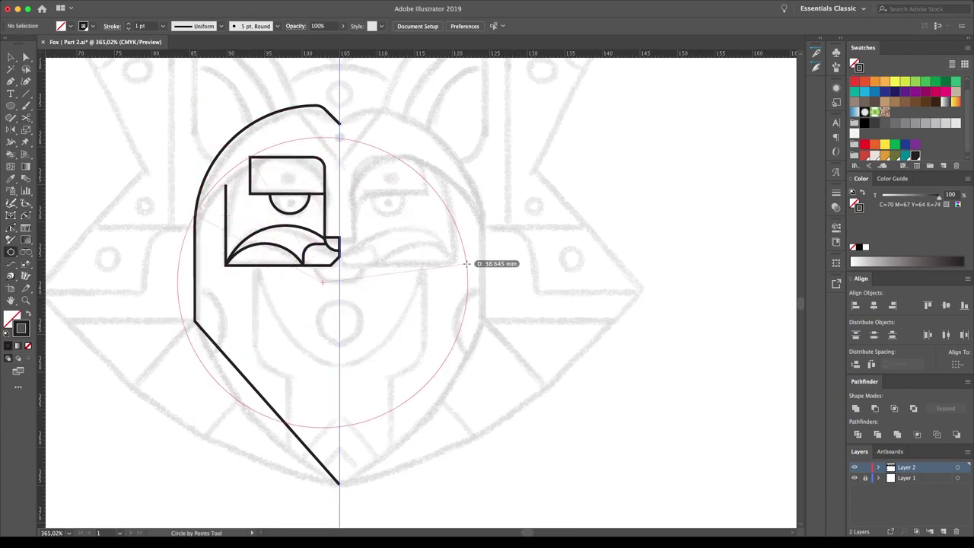
{"action": "key", "text": "space"}
{"action": "left_click_drag", "start_coordinate": [375, 231], "coordinate": [372, 210]}
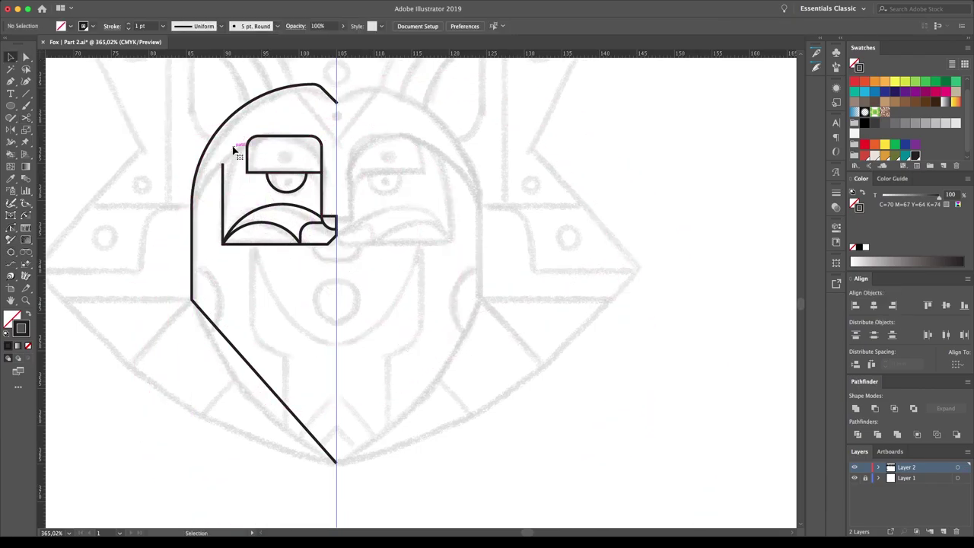
{"action": "left_click", "coordinate": [13, 82]}
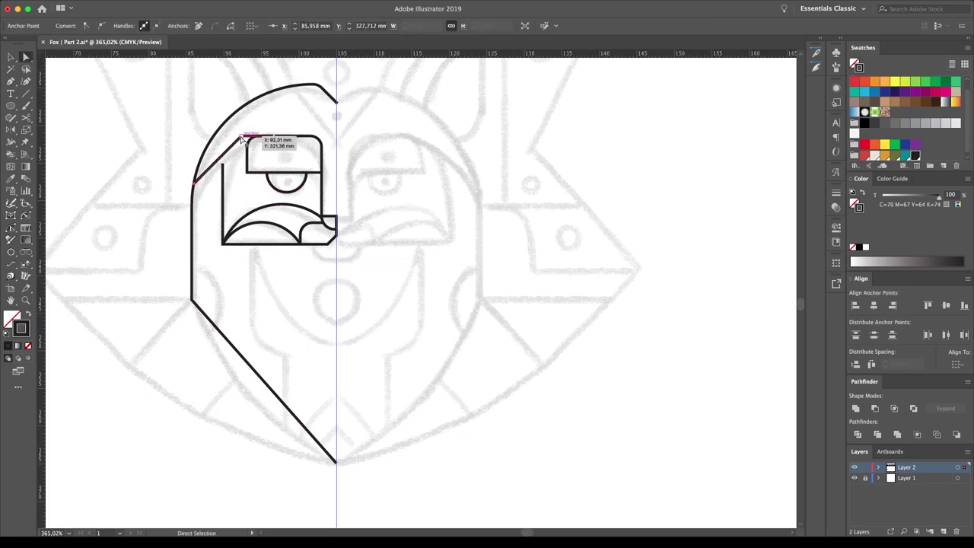
{"action": "left_click_drag", "start_coordinate": [265, 144], "coordinate": [217, 167]}
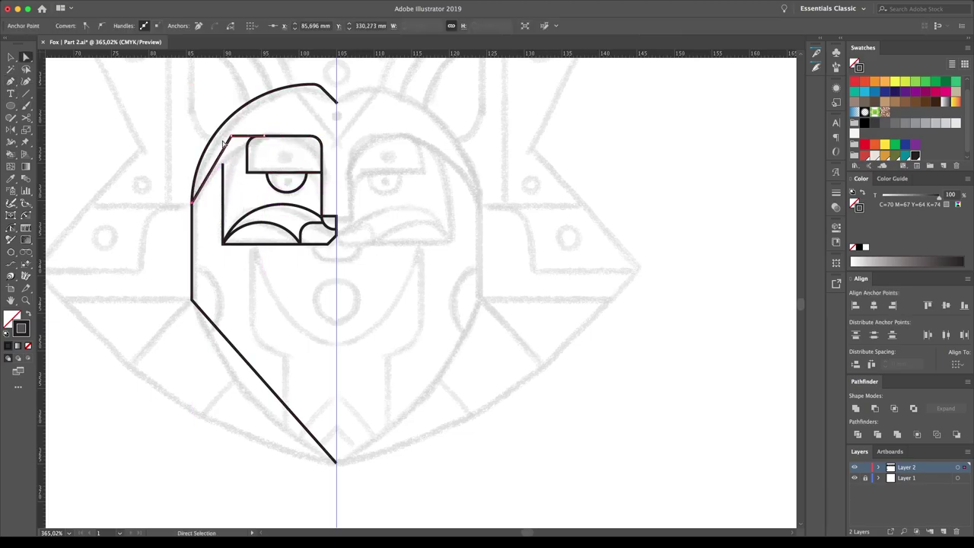
Trace the neck outline and trim a circle into a half-moon cheek.
{"action": "left_click", "coordinate": [250, 350]}
{"action": "left_click", "coordinate": [286, 349]}
{"action": "left_click", "coordinate": [286, 454]}
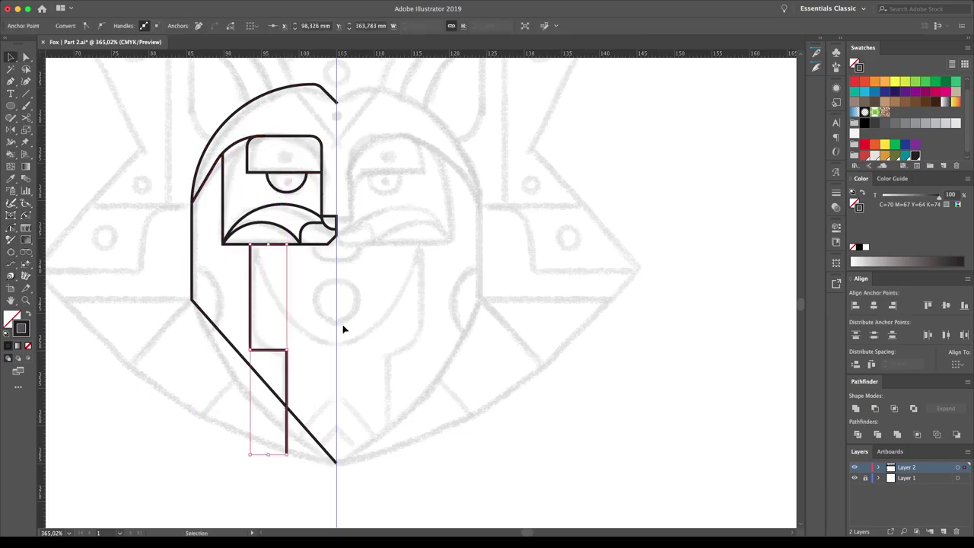
{"action": "key", "text": "l"}
{"action": "left_click_drag", "start_coordinate": [206, 302], "coordinate": [223, 349]}
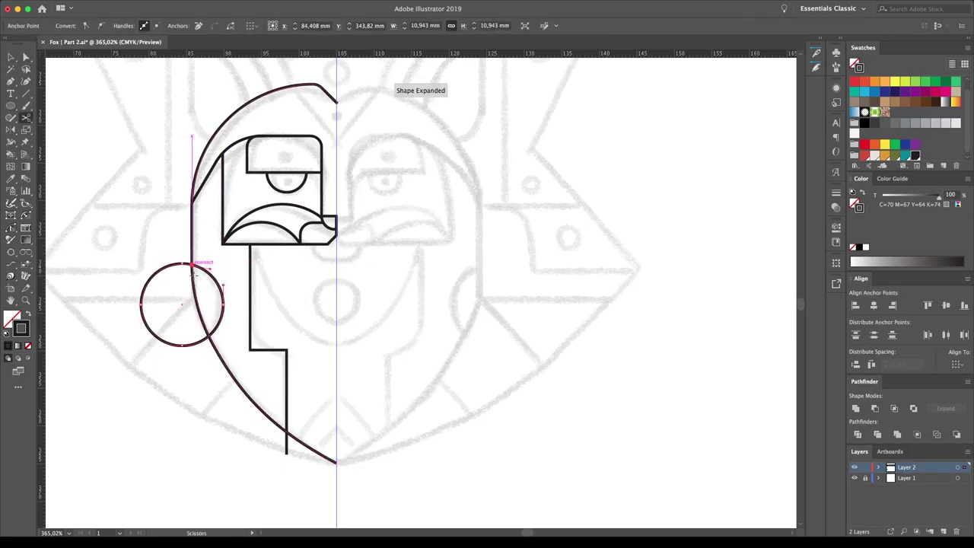
{"action": "left_click", "coordinate": [26, 57]}
{"action": "mouse_move", "coordinate": [251, 245]}
{"action": "left_mouse_down"}
{"action": "mouse_move", "coordinate": [276, 334]}
{"action": "mouse_move", "coordinate": [289, 265]}
{"action": "left_mouse_up"}
Trace the ear outline above the head and add two inner ear arcs.
{"action": "key", "text": "ctrl+minus"}
{"action": "key", "text": "p"}
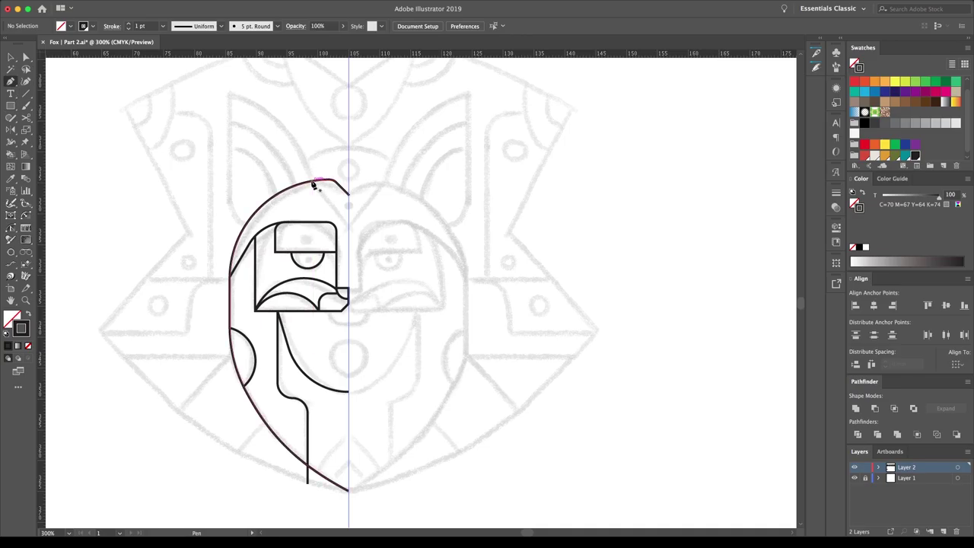
{"action": "left_click", "coordinate": [229, 95]}
{"action": "left_click_drag", "start_coordinate": [229, 225], "coordinate": [230, 228]}
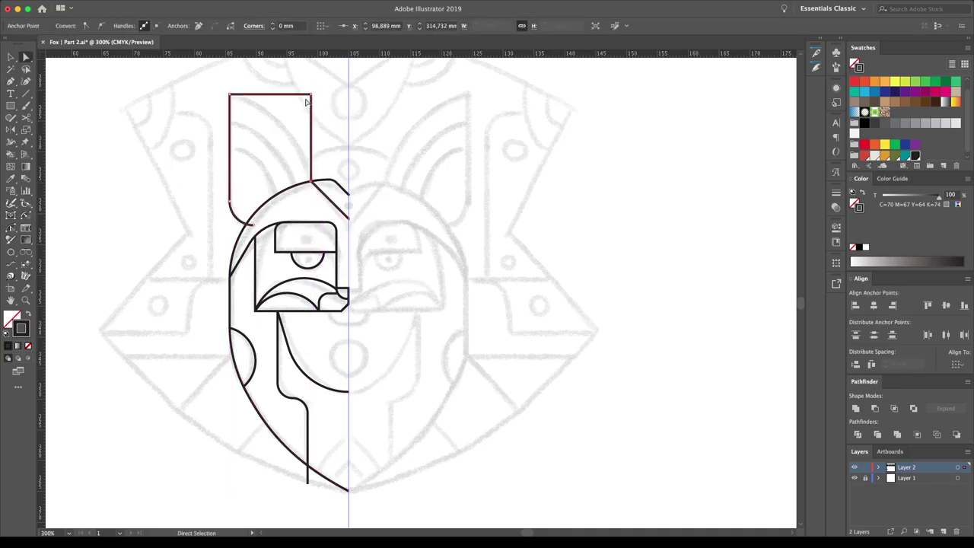
{"action": "left_click", "coordinate": [203, 138]}
{"action": "key", "text": "c"}
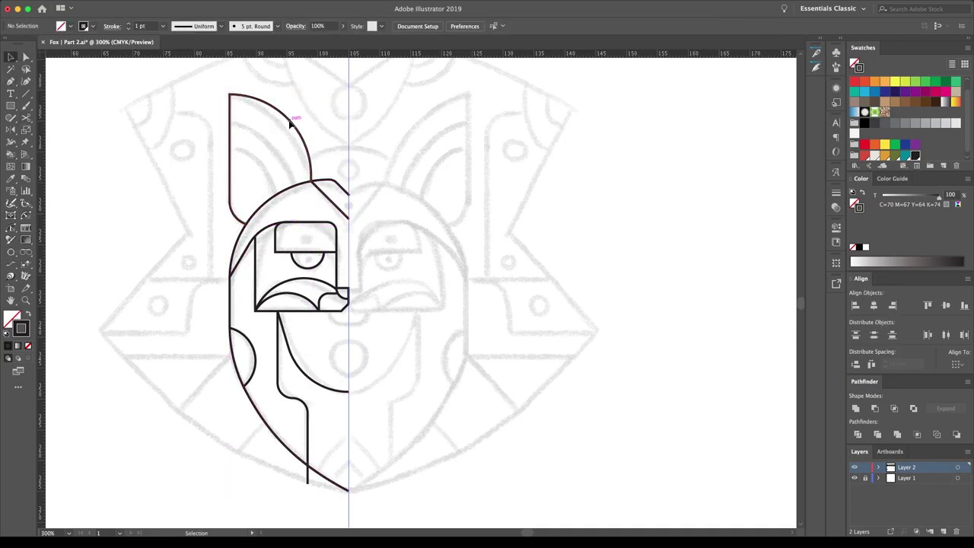
{"action": "left_click_drag", "start_coordinate": [289, 123], "coordinate": [271, 142]}
{"action": "key", "text": "ctrl+d"}
{"action": "key", "text": "a"}
{"action": "left_click", "coordinate": [214, 142]}
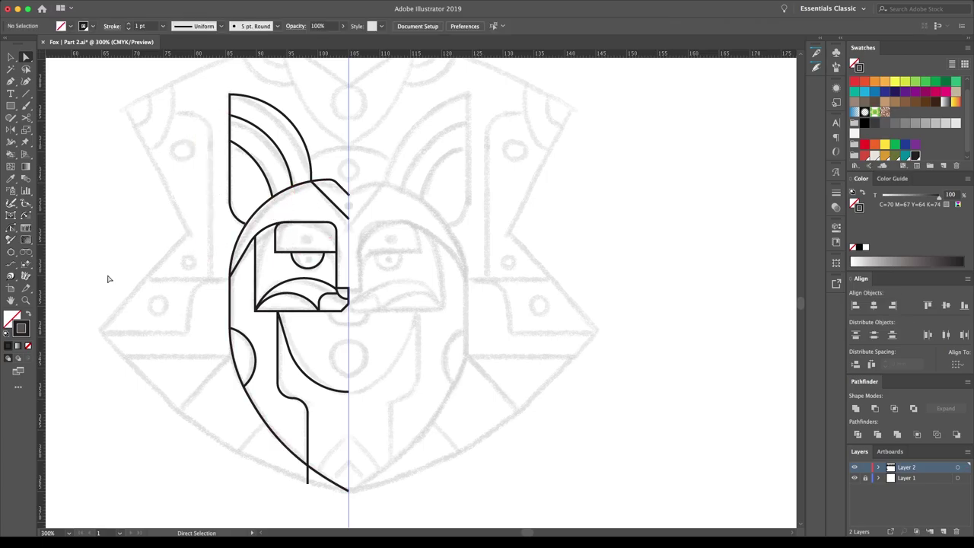
Draw the small eye circle and a circle cut to one arc at the head's top notch.
{"action": "left_click_drag", "start_coordinate": [307, 258], "coordinate": [312, 263]}
{"action": "key", "text": "a"}
{"action": "left_click", "coordinate": [490, 262]}
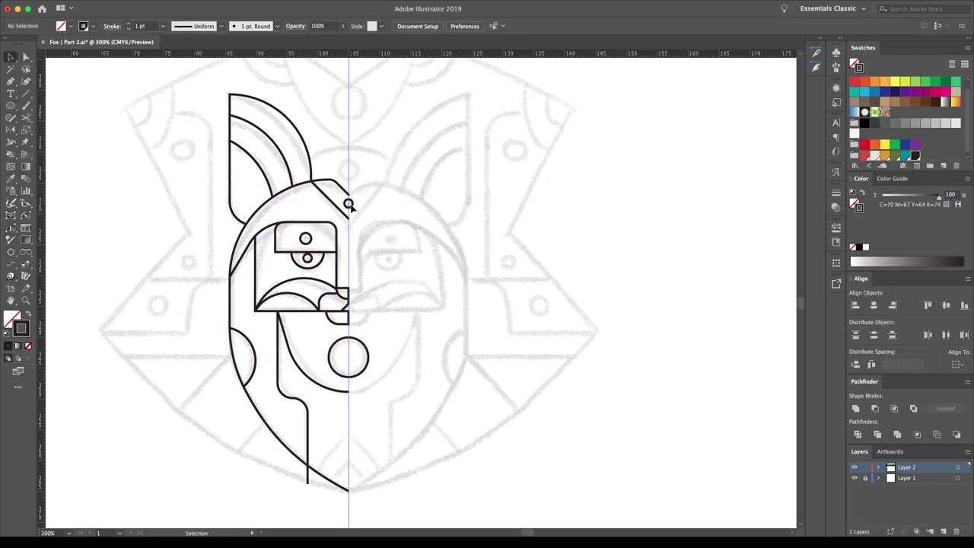
{"action": "left_click_drag", "start_coordinate": [409, 157], "coordinate": [414, 136]}
{"action": "key", "text": "Delete"}
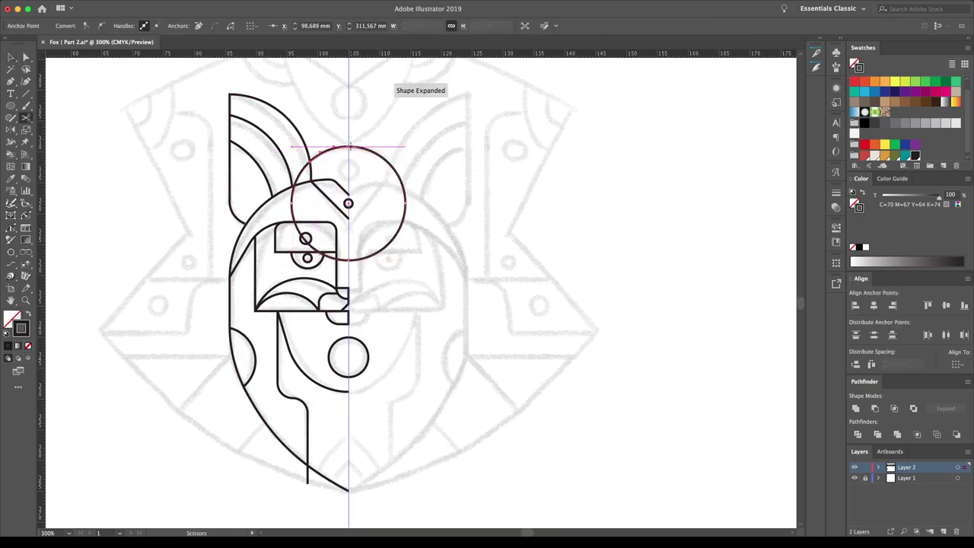
Draw a large circle enclosing the whole fox.
{"action": "key", "text": "p"}
{"action": "key", "text": "ctrl+minus"}
{"action": "key", "text": "l"}
{"action": "left_click_drag", "start_coordinate": [349, 295], "coordinate": [347, 124]}
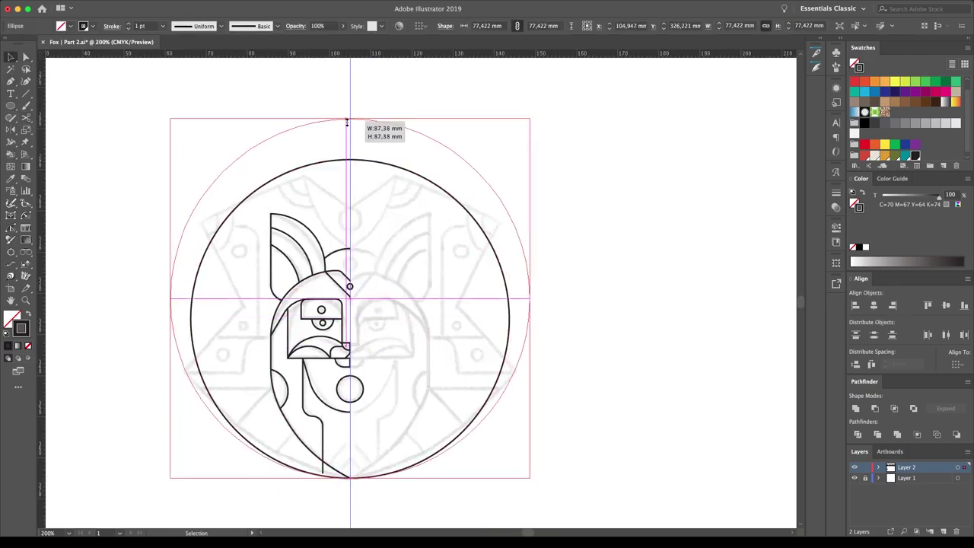
Resize the shield circle, draw a three-point zigzag notch, and move the circle over the fox.
{"action": "key", "text": "s"}
{"action": "left_click_drag", "start_coordinate": [522, 331], "coordinate": [486, 330]}
{"action": "left_click", "coordinate": [227, 192]}
{"action": "left_click", "coordinate": [283, 300]}
{"action": "left_click", "coordinate": [217, 366]}
{"action": "left_click_drag", "start_coordinate": [390, 112], "coordinate": [360, 173]}
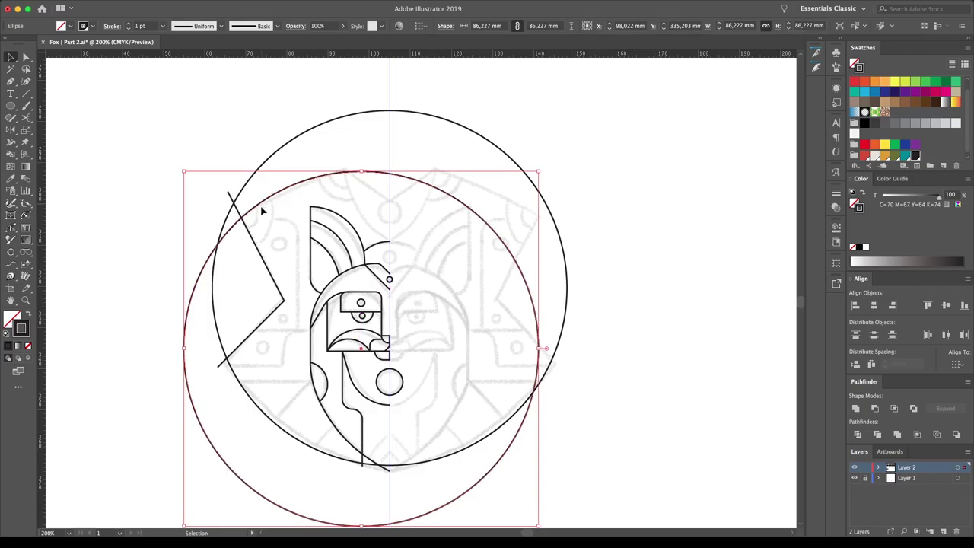
Merge the circle and zigzag notch into one shield outline with Shape Builder.
{"action": "left_click", "coordinate": [11, 154]}
{"action": "left_click_drag", "start_coordinate": [221, 367], "coordinate": [337, 204]}
{"action": "key", "text": "v"}
{"action": "left_click", "coordinate": [337, 204]}
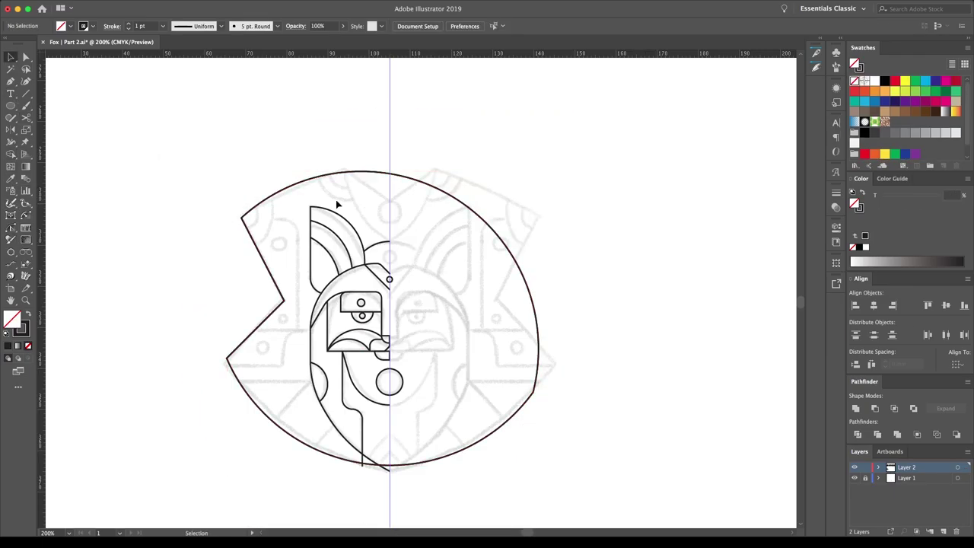
{"action": "left_click", "coordinate": [397, 207]}
{"action": "left_click", "coordinate": [409, 161], "text": "ctrl"}
{"action": "key", "text": "a"}
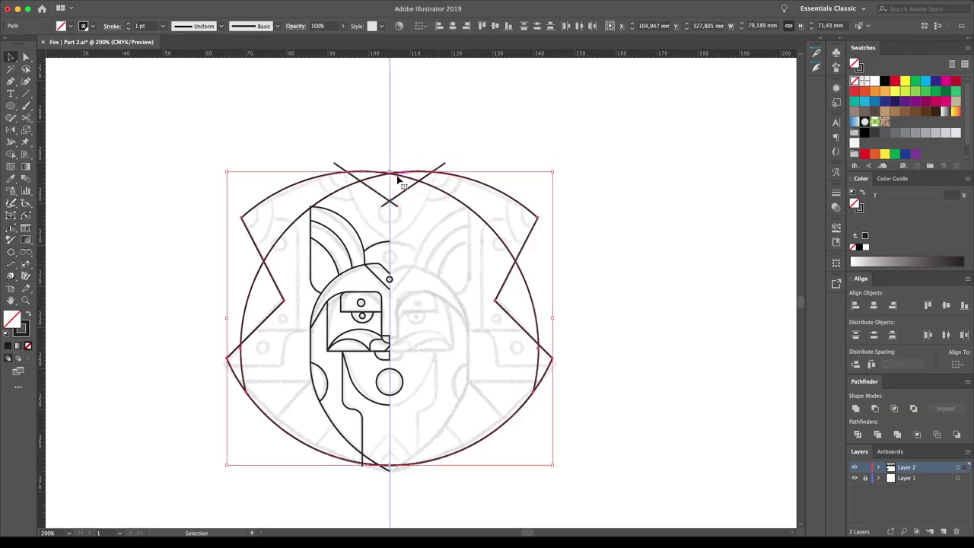
Cover the right half with a rectangle and Alt-remove it, trimming the shield at the centre line.
{"action": "key", "text": "m"}
{"action": "left_click_drag", "start_coordinate": [389, 134], "coordinate": [550, 460]}
{"action": "key", "text": "v"}
{"action": "left_click_drag", "start_coordinate": [434, 493], "coordinate": [604, 200]}
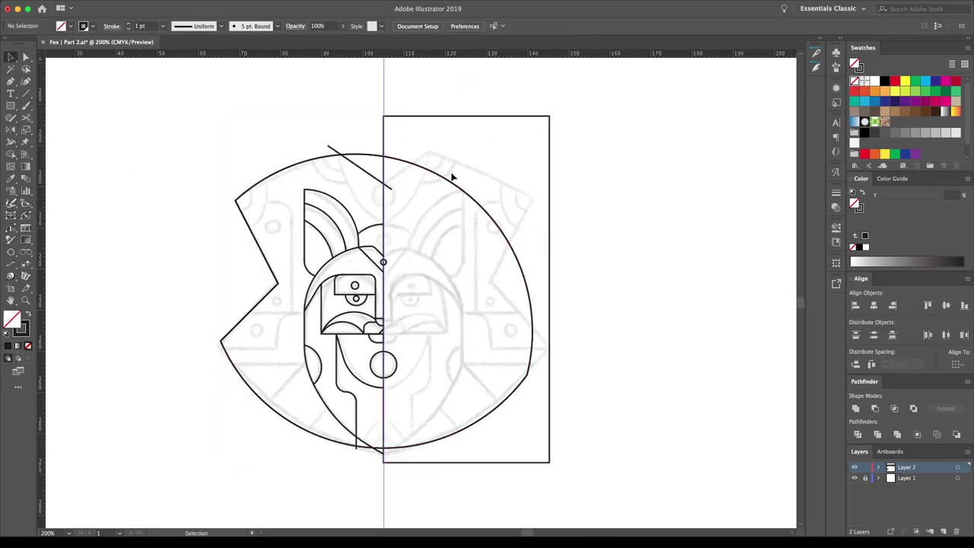
{"action": "key", "text": "shift+m"}
{"action": "left_click", "coordinate": [392, 144], "text": "alt"}
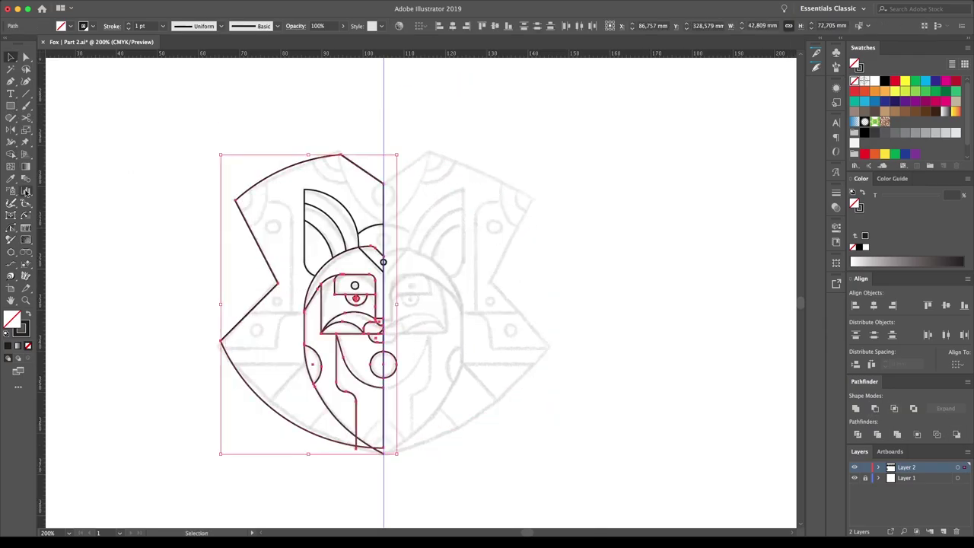
{"action": "left_click", "coordinate": [95, 236]}
{"action": "scroll", "coordinate": [111, 104], "scroll_direction": "up", "scroll_amount": 2}
{"action": "scroll", "coordinate": [299, 118], "scroll_direction": "right", "scroll_amount": 3}
Draw a line from the shield top to the centre and a top circle, deleting its outer arcs.
{"action": "key", "text": "p"}
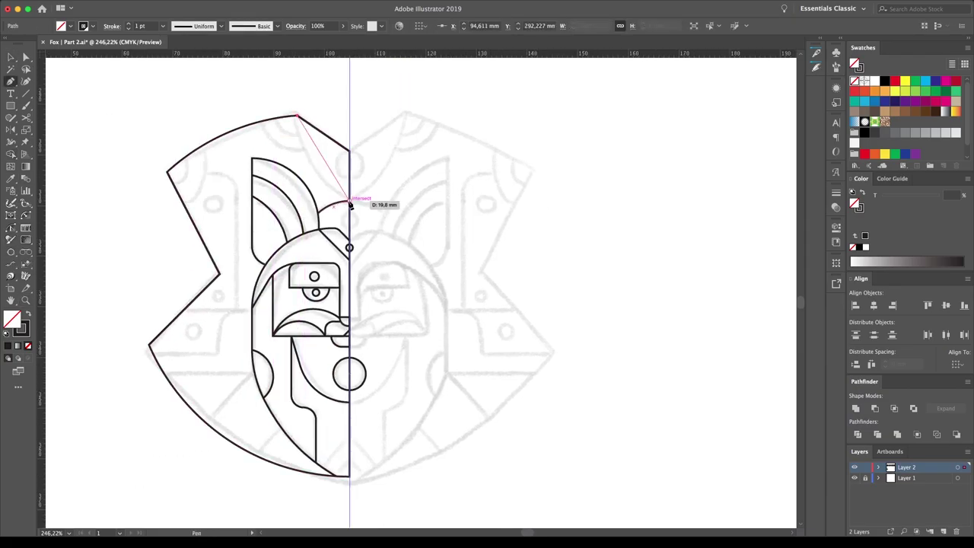
{"action": "left_click_drag", "start_coordinate": [403, 237], "coordinate": [373, 162]}
{"action": "scroll", "coordinate": [373, 162], "scroll_direction": "left", "scroll_amount": 2}
{"action": "key", "text": "l"}
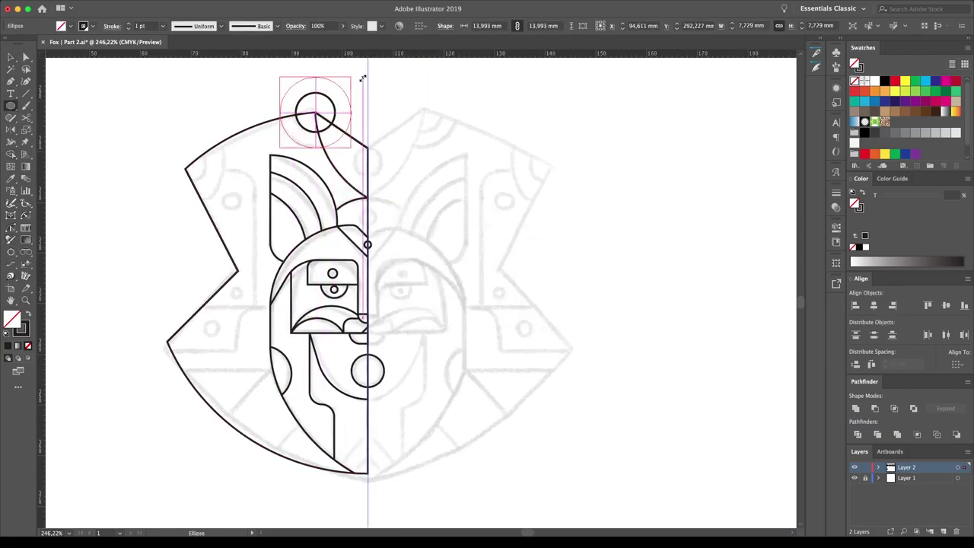
{"action": "left_click_drag", "start_coordinate": [364, 76], "coordinate": [364, 77]}
{"action": "key", "text": "c"}
{"action": "left_click", "coordinate": [280, 120]}
{"action": "key", "text": "Delete"}
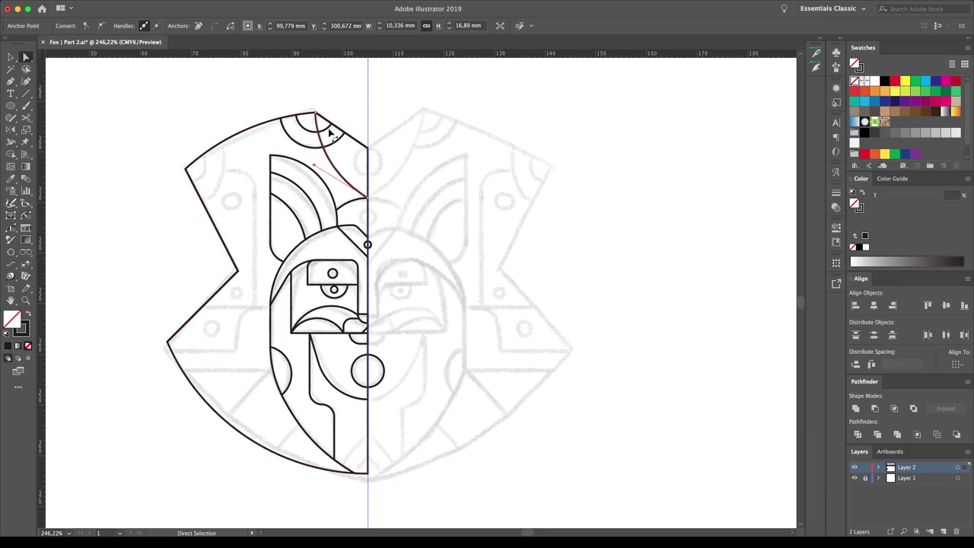
{"action": "scroll", "coordinate": [401, 219], "scroll_direction": "up", "scroll_amount": 5}
{"action": "key", "text": "Delete"}
{"action": "scroll", "coordinate": [517, 319], "scroll_direction": "down", "scroll_amount": 5}
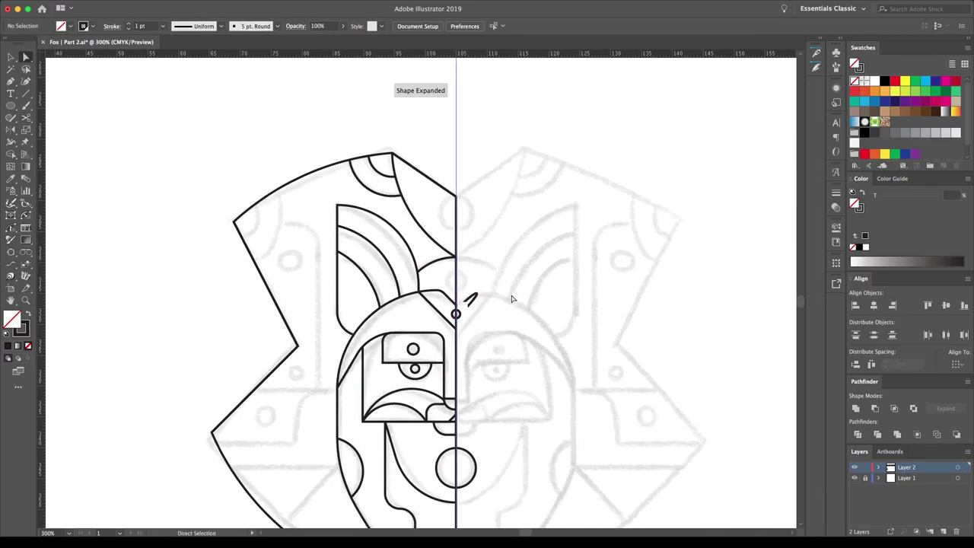
Draw a rounded line from the shield's left corner down beside the ear.
{"action": "key", "text": "v"}
{"action": "scroll", "coordinate": [434, 256], "scroll_direction": "up", "scroll_amount": 5}
{"action": "left_click", "coordinate": [430, 252]}
{"action": "scroll", "coordinate": [437, 198], "scroll_direction": "down", "scroll_amount": 1}
{"action": "scroll", "coordinate": [437, 198], "scroll_direction": "down", "scroll_amount": 2}
{"action": "scroll", "coordinate": [387, 218], "scroll_direction": "down", "scroll_amount": 2}
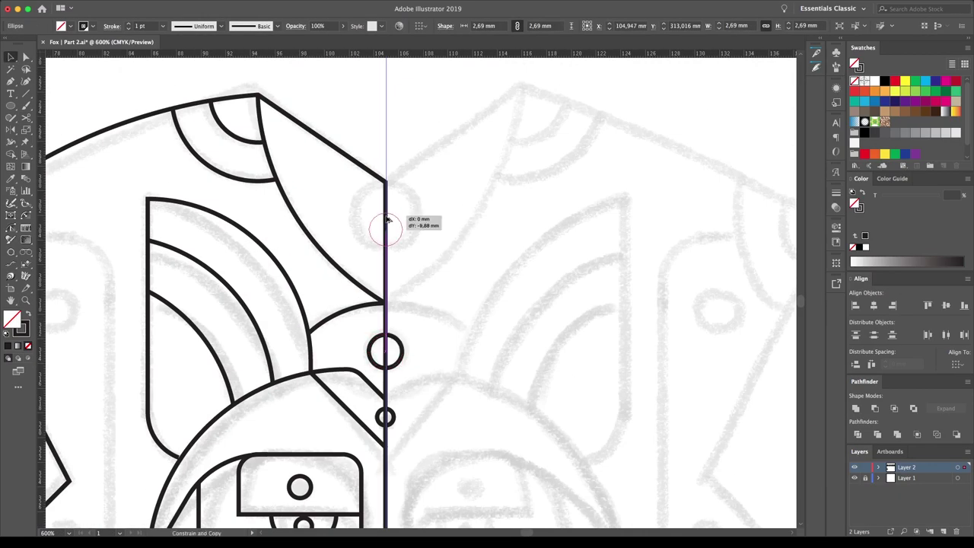
{"action": "left_click", "coordinate": [432, 181]}
{"action": "scroll", "coordinate": [432, 181], "scroll_direction": "down", "scroll_amount": 2}
{"action": "key", "text": "p"}
{"action": "left_click", "coordinate": [169, 154]}
{"action": "left_click_drag", "start_coordinate": [257, 182], "coordinate": [257, 205]}
{"action": "left_click", "coordinate": [257, 320]}
Add a circle with an offset ring and a left-panel circle, merging the ring arcs into the tip.
{"action": "key", "text": "l"}
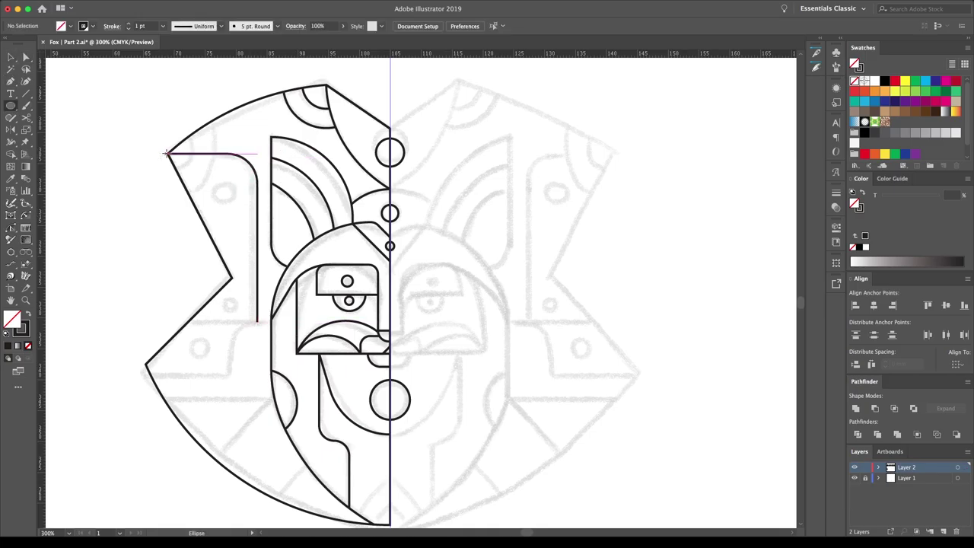
{"action": "left_click_drag", "start_coordinate": [137, 123], "coordinate": [198, 184]}
{"action": "key", "text": "Return"}
{"action": "left_click_drag", "start_coordinate": [104, 114], "coordinate": [221, 198]}
{"action": "key", "text": "shift+m"}
{"action": "left_click_drag", "start_coordinate": [175, 153], "coordinate": [205, 160]}
{"action": "key", "text": "ctrl+shift+a"}
{"action": "key", "text": "l"}
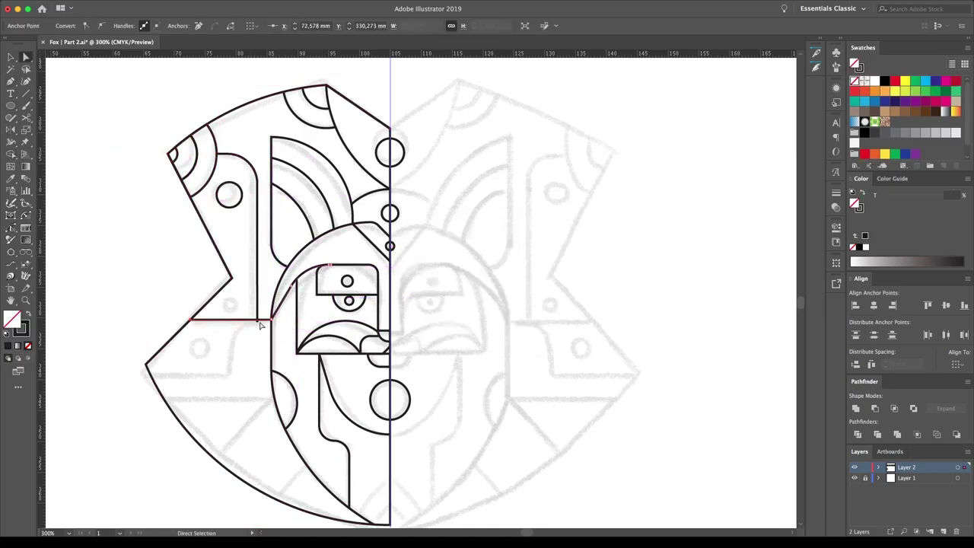
Draw the lower-left panel edges and a diagonal line down to the outline.
{"action": "left_click", "coordinate": [16, 84]}
{"action": "left_click", "coordinate": [232, 373]}
{"action": "left_click", "coordinate": [149, 373]}
{"action": "left_click", "coordinate": [164, 398]}
{"action": "key", "text": "c"}
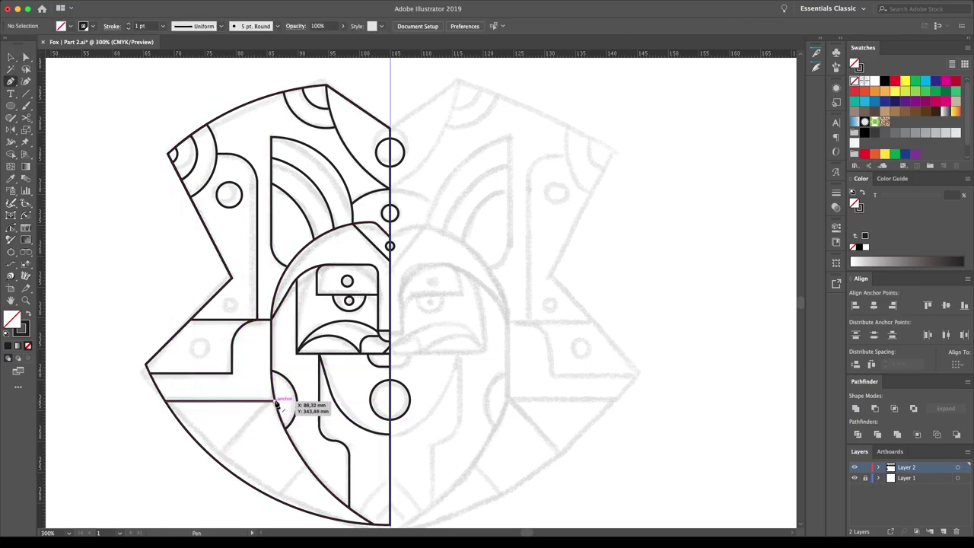
{"action": "left_click", "coordinate": [275, 401]}
{"action": "left_click", "coordinate": [217, 458]}
{"action": "key", "text": "v"}
{"action": "left_click", "coordinate": [140, 476]}
Place Alt-dragged copies of the zig-zag and the circle lower in the shield.
{"action": "key", "text": "ctrl+F10"}
{"action": "left_click_drag", "start_coordinate": [293, 423], "coordinate": [319, 448]}
{"action": "key", "text": "a"}
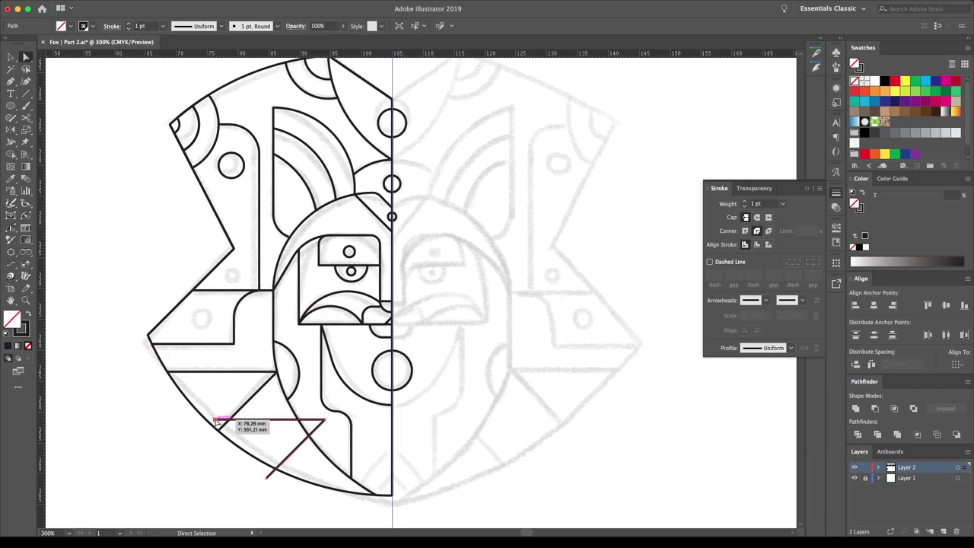
{"action": "key", "text": "v"}
{"action": "scroll", "coordinate": [326, 435], "scroll_direction": "down", "scroll_amount": 2}
{"action": "left_click_drag", "start_coordinate": [259, 362], "coordinate": [281, 323]}
{"action": "scroll", "coordinate": [478, 92], "scroll_direction": "right", "scroll_amount": 4}
{"action": "scroll", "coordinate": [479, 92], "scroll_direction": "down", "scroll_amount": 3}
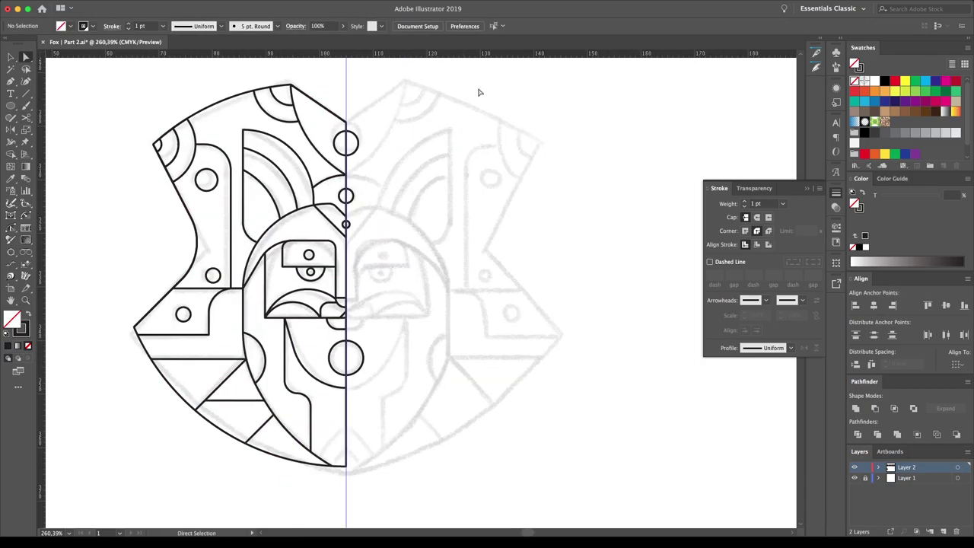
Draw a square rotated 45° into nested diamonds at the bottom centre and delete their right halves.
{"action": "left_click", "coordinate": [10, 105]}
{"action": "left_click_drag", "start_coordinate": [317, 434], "coordinate": [378, 498]}
{"action": "key", "text": "r"}
{"action": "key", "text": "Return"}
{"action": "left_click", "coordinate": [524, 298]}
{"action": "key", "text": "c"}
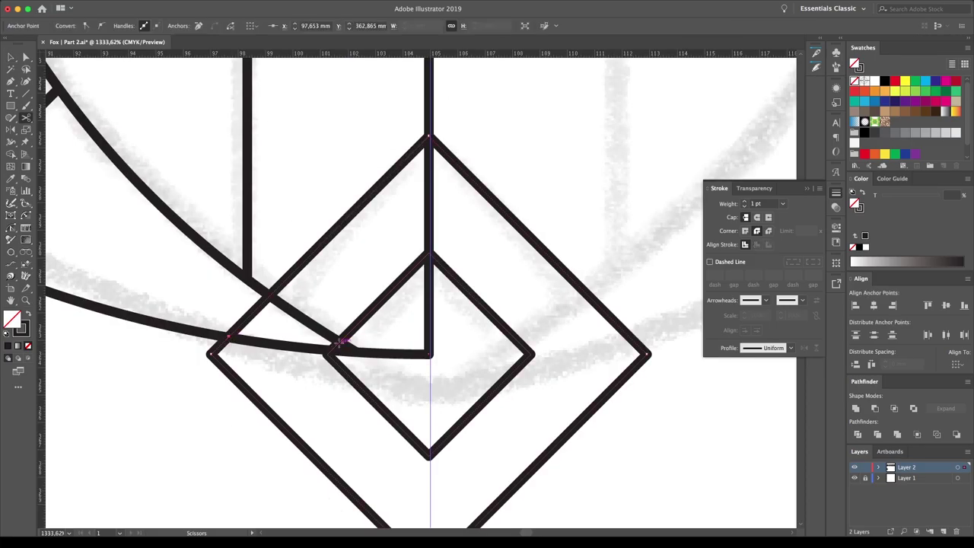
{"action": "key", "text": "Delete"}
{"action": "scroll", "coordinate": [261, 319], "scroll_direction": "down", "scroll_amount": 5}
{"action": "scroll", "coordinate": [260, 320], "scroll_direction": "down", "scroll_amount": 5}
{"action": "key", "text": "v"}
Reflect a copy of the left-half artwork across the centre line, then select the mouth rectangle.
{"action": "left_click", "coordinate": [328, 430]}
{"action": "key", "text": "ctrl+a"}
{"action": "scroll", "coordinate": [446, 258], "scroll_direction": "up", "scroll_amount": 3}
{"action": "key", "text": "ctrl+shift+a"}
{"action": "key", "text": "ctrl+a"}
{"action": "scroll", "coordinate": [461, 324], "scroll_direction": "down", "scroll_amount": 5}
{"action": "key", "text": "ctrl+shift+a"}
{"action": "scroll", "coordinate": [422, 436], "scroll_direction": "up", "scroll_amount": 4}
{"action": "left_click", "coordinate": [442, 355]}
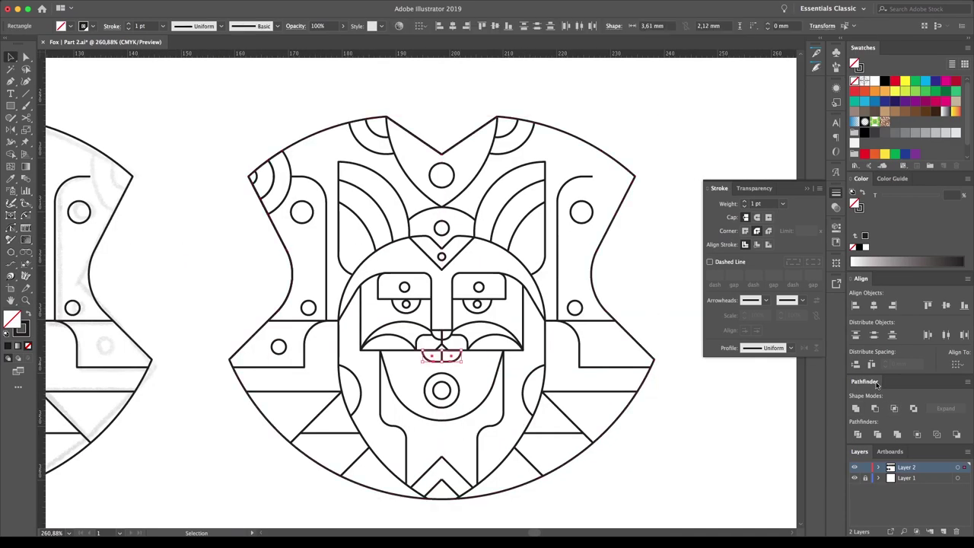
Mirror a copy of the top-left arc to the top-right and select all the line art.
{"action": "left_click", "coordinate": [278, 156]}
{"action": "key", "text": "o"}
{"action": "key", "text": "Return"}
{"action": "left_click", "coordinate": [420, 339]}
{"action": "key", "text": "ctrl+a"}
{"action": "scroll", "coordinate": [446, 401], "scroll_direction": "up", "scroll_amount": 3}
{"action": "scroll", "coordinate": [447, 401], "scroll_direction": "down", "scroll_amount": 3}
{"action": "scroll", "coordinate": [556, 372], "scroll_direction": "up", "scroll_amount": 2}
Live Paint the face red, beard cream, cheeks orange, nose and ear tips black, inner ears cream.
{"action": "left_click_drag", "start_coordinate": [18, 156], "coordinate": [61, 162]}
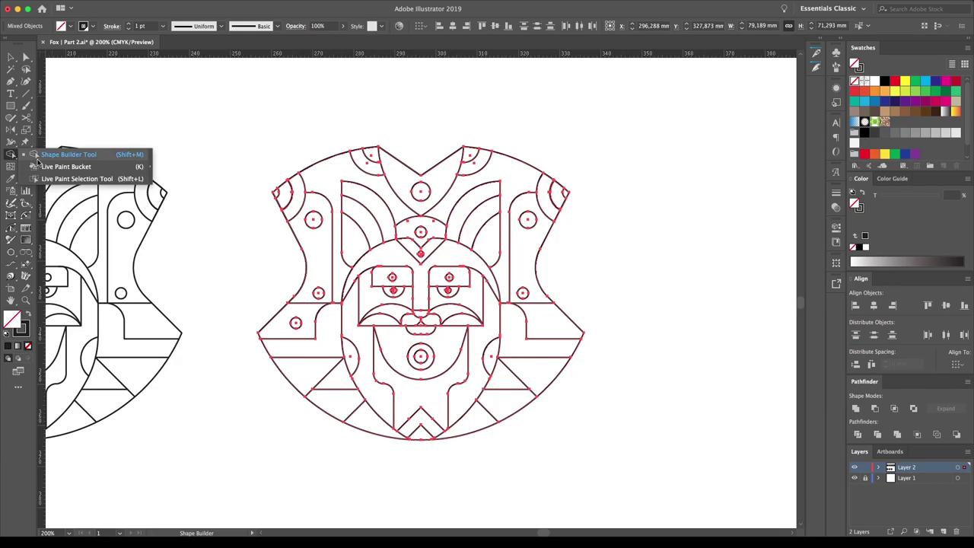
{"action": "left_click", "coordinate": [495, 308]}
{"action": "left_click_drag", "start_coordinate": [495, 308], "coordinate": [442, 354]}
{"action": "left_click", "coordinate": [395, 315]}
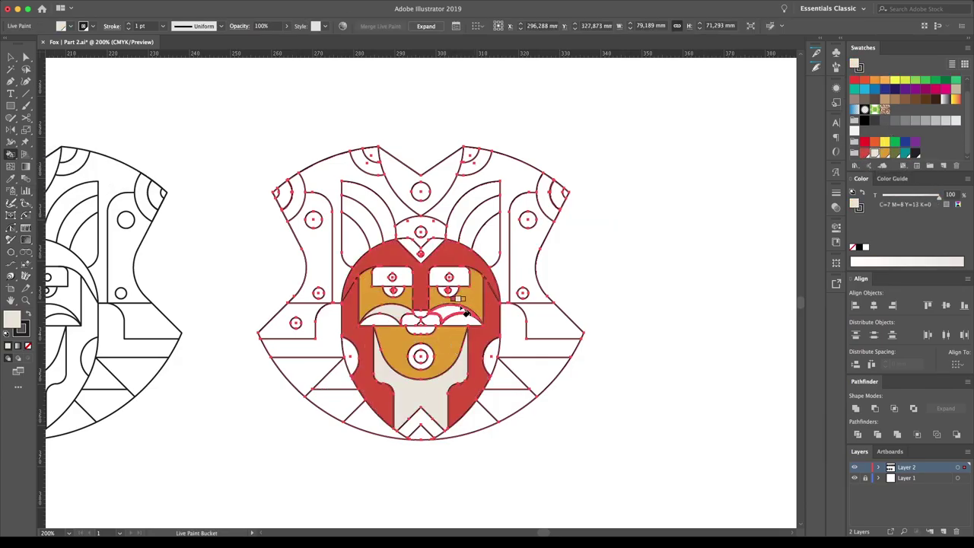
{"action": "left_click", "coordinate": [426, 333]}
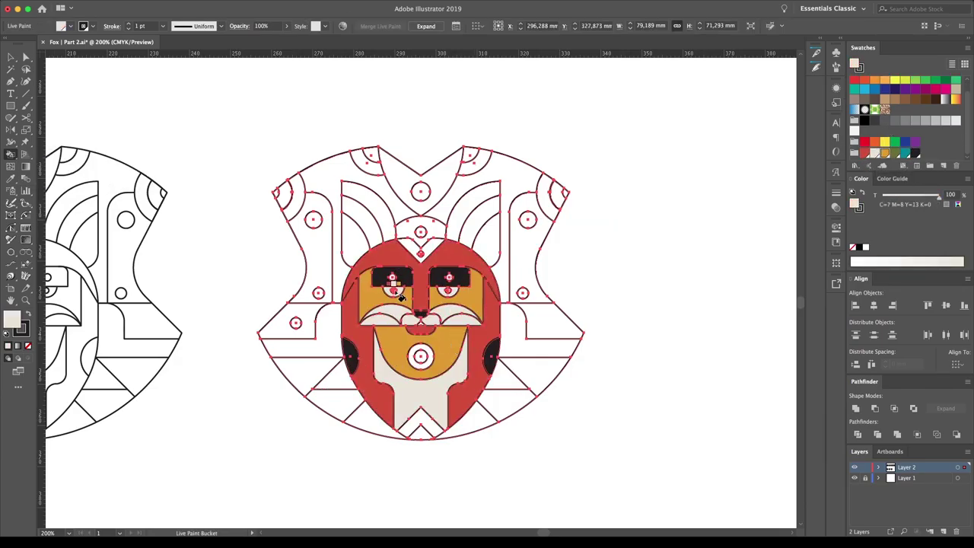
{"action": "left_click", "coordinate": [359, 199]}
{"action": "left_click", "coordinate": [480, 199]}
{"action": "left_click", "coordinate": [358, 228]}
{"action": "left_click", "coordinate": [486, 228]}
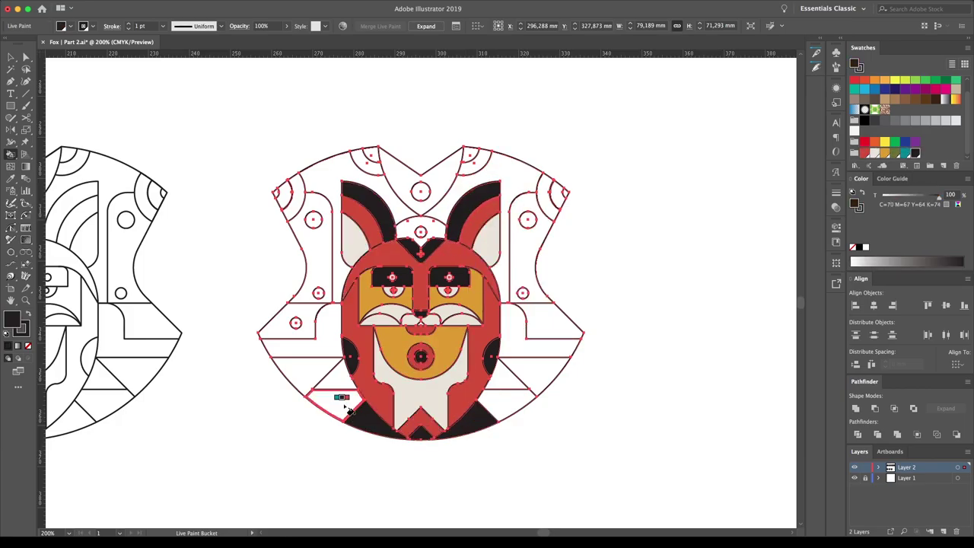
Fill side stripes orange, lower stripes olive, shoulders cream and black, head patch and shoulder tips teal.
{"action": "left_click", "coordinate": [305, 334]}
{"action": "left_click", "coordinate": [533, 251]}
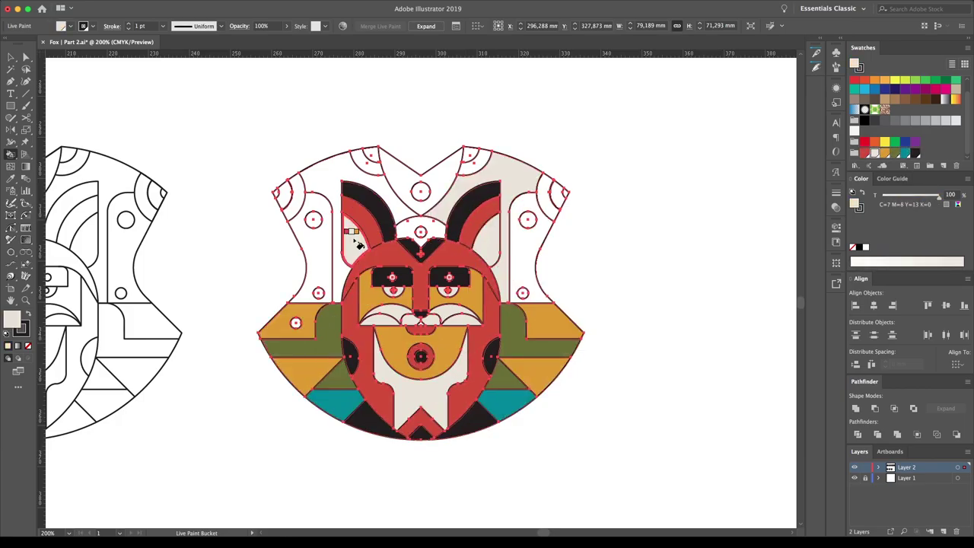
{"action": "left_click", "coordinate": [319, 251]}
{"action": "left_click", "coordinate": [430, 226]}
{"action": "left_click", "coordinate": [283, 199]}
{"action": "left_click", "coordinate": [531, 228]}
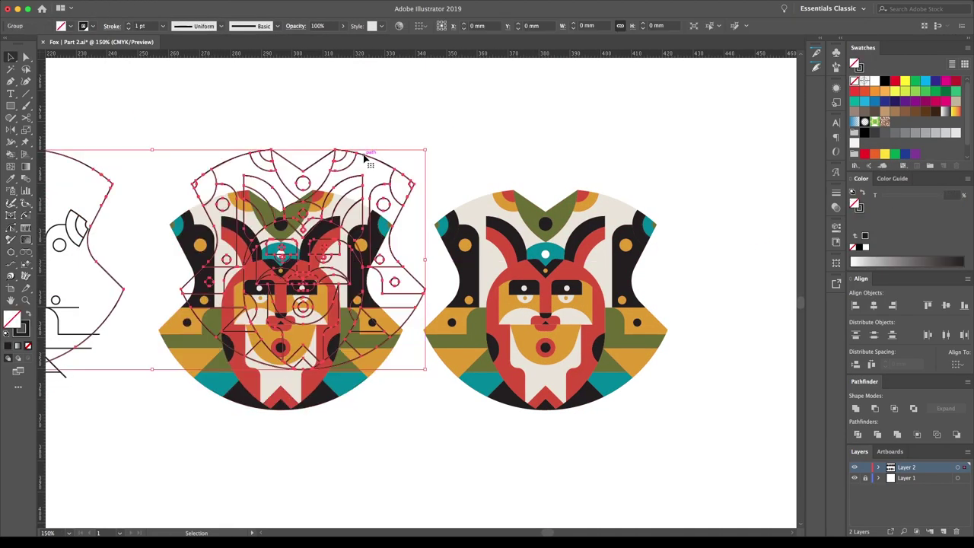
Select the shield outline together with the finished coloured fox.
{"action": "left_click", "coordinate": [605, 207], "text": "shift"}
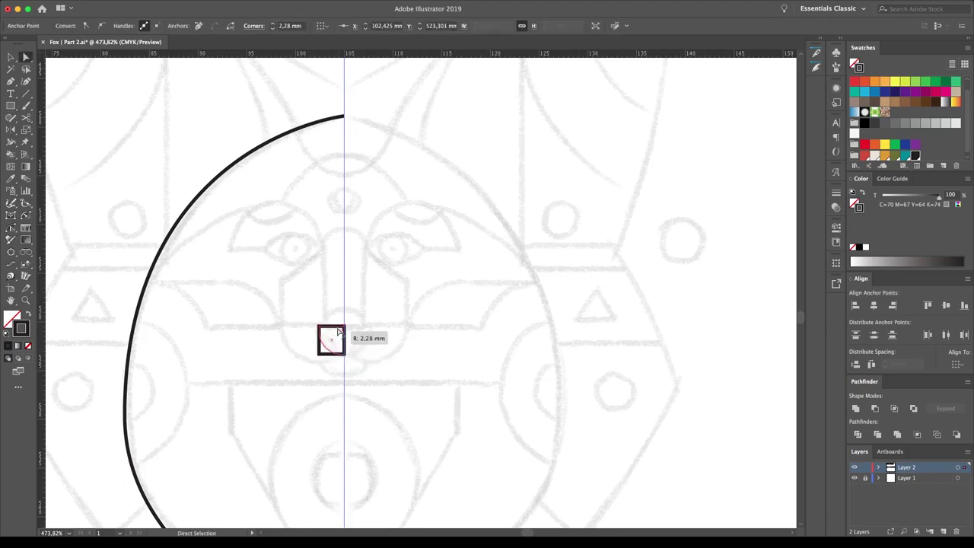
Close the nose with a rounded top, copy the circle onto the half-ellipse, and outline the cheek.
{"action": "left_click", "coordinate": [345, 228]}
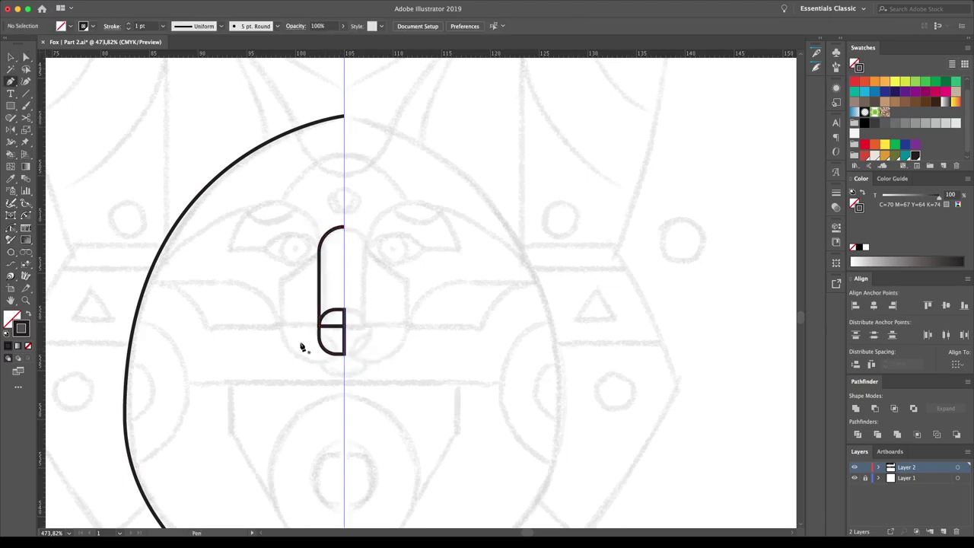
{"action": "left_click", "coordinate": [322, 263]}
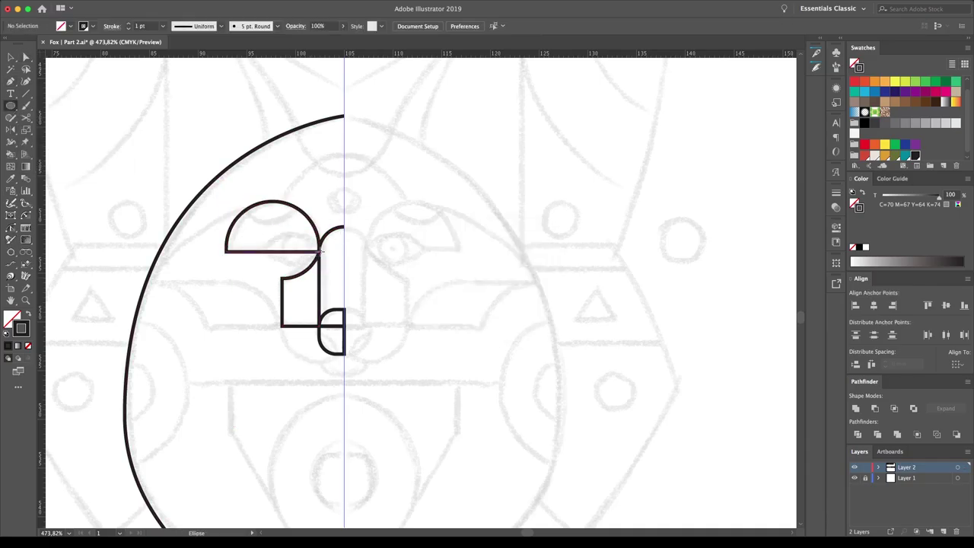
{"action": "left_click_drag", "start_coordinate": [319, 248], "coordinate": [300, 239]}
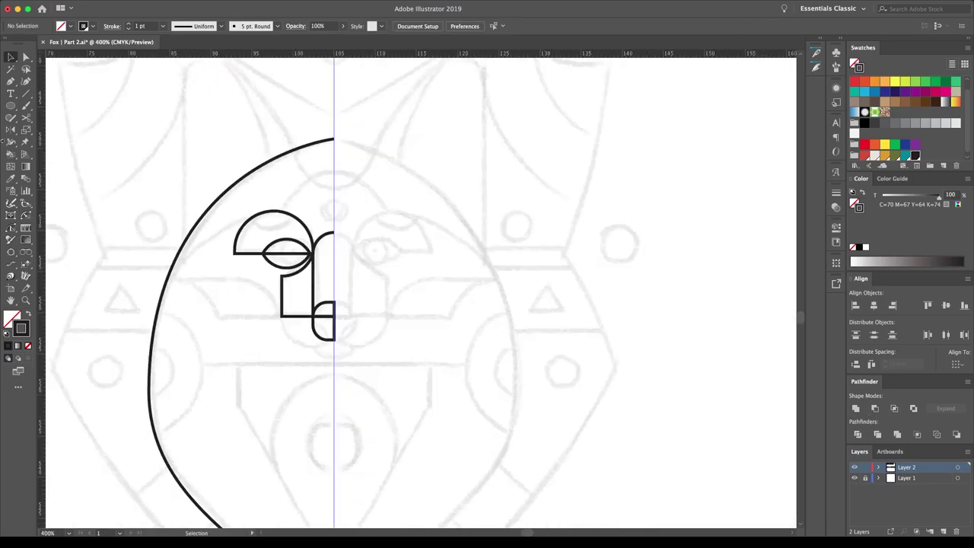
{"action": "left_click", "coordinate": [272, 278]}
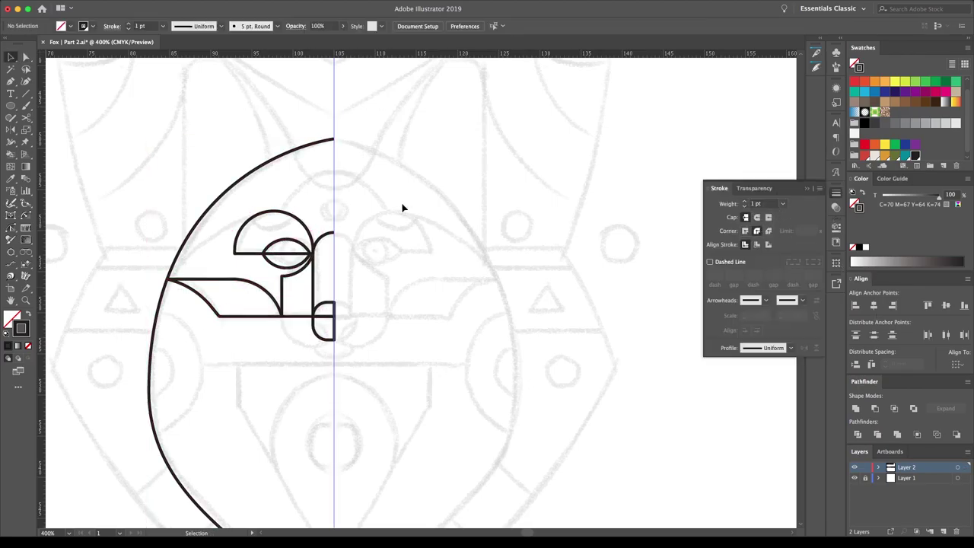
{"action": "left_click", "coordinate": [167, 279]}
{"action": "left_click", "coordinate": [242, 278]}
{"action": "left_click", "coordinate": [281, 276]}
{"action": "left_click", "coordinate": [282, 315]}
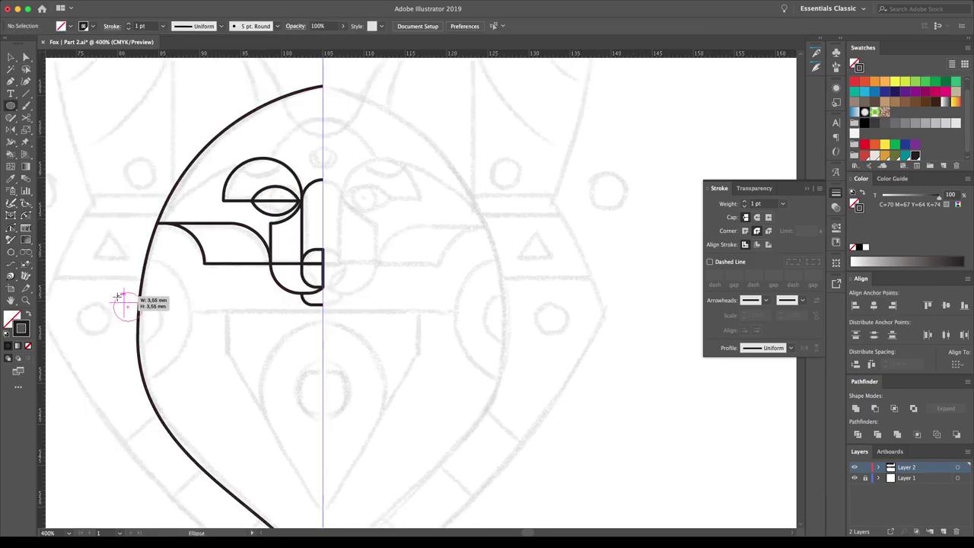
Use Shape Builder to delete the double circle and remove ring parts outside the big arc.
{"action": "key", "text": "ctrl+a"}
{"action": "left_click", "coordinate": [15, 153]}
{"action": "left_click", "coordinate": [45, 154]}
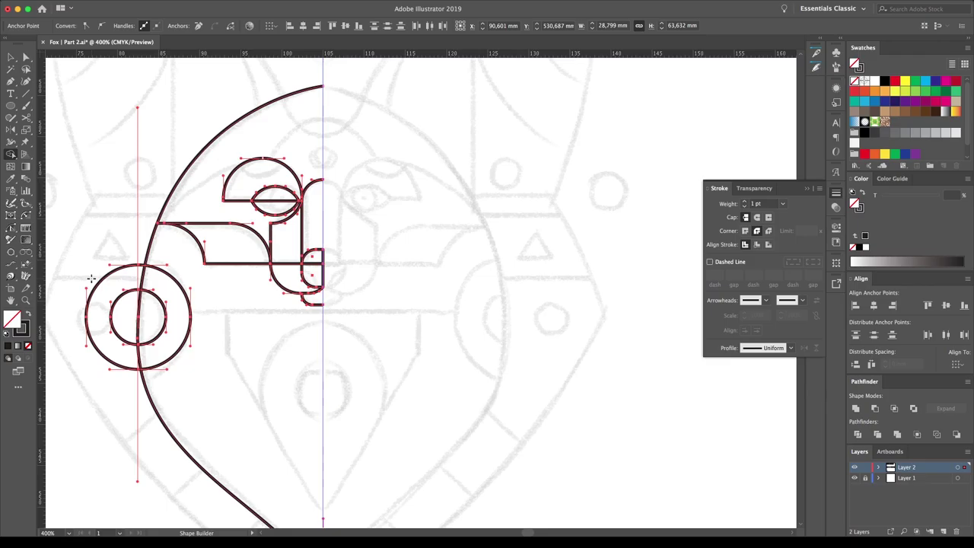
{"action": "left_click", "coordinate": [150, 295]}
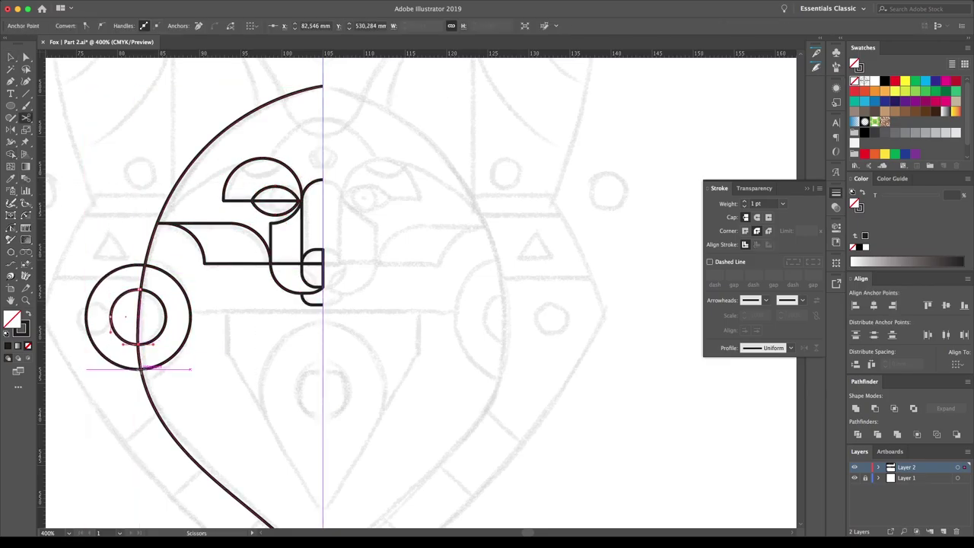
{"action": "key", "text": "Delete"}
{"action": "left_click_drag", "start_coordinate": [266, 336], "coordinate": [215, 315]}
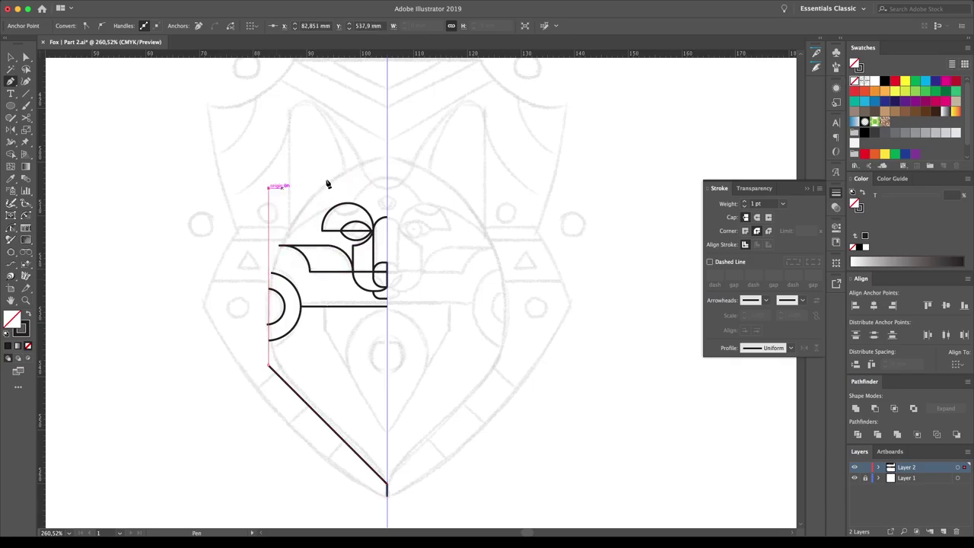
Cut the arc at its lower point with Scissors and select the stray arc.
{"action": "key", "text": "z"}
{"action": "left_click", "coordinate": [313, 308]}
{"action": "key", "text": "c"}
{"action": "left_click", "coordinate": [326, 361]}
{"action": "left_click_drag", "start_coordinate": [398, 245], "coordinate": [302, 404]}
{"action": "left_click", "coordinate": [315, 170]}
{"action": "scroll", "coordinate": [388, 136], "scroll_direction": "up", "scroll_amount": 5}
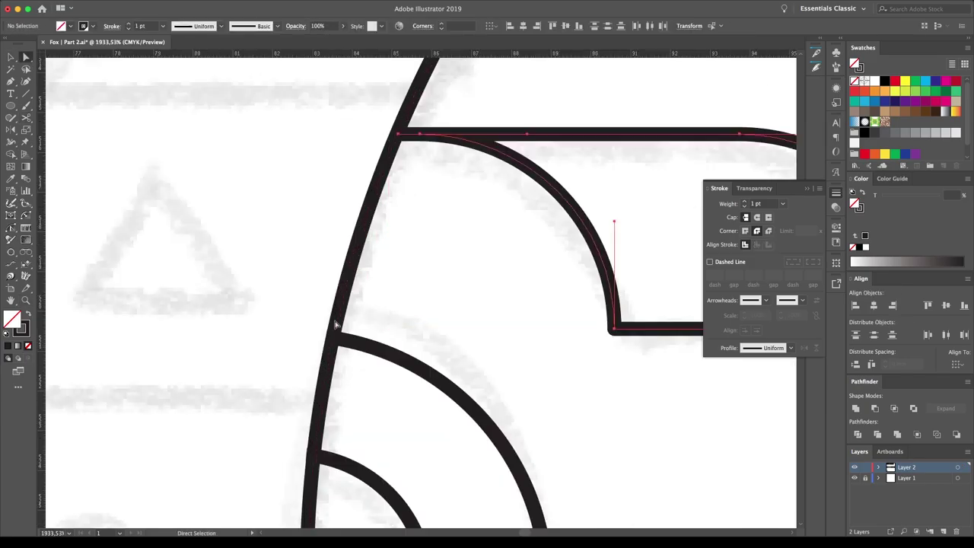
{"action": "key", "text": "z"}
{"action": "scroll", "coordinate": [355, 315], "scroll_direction": "down", "scroll_amount": 5}
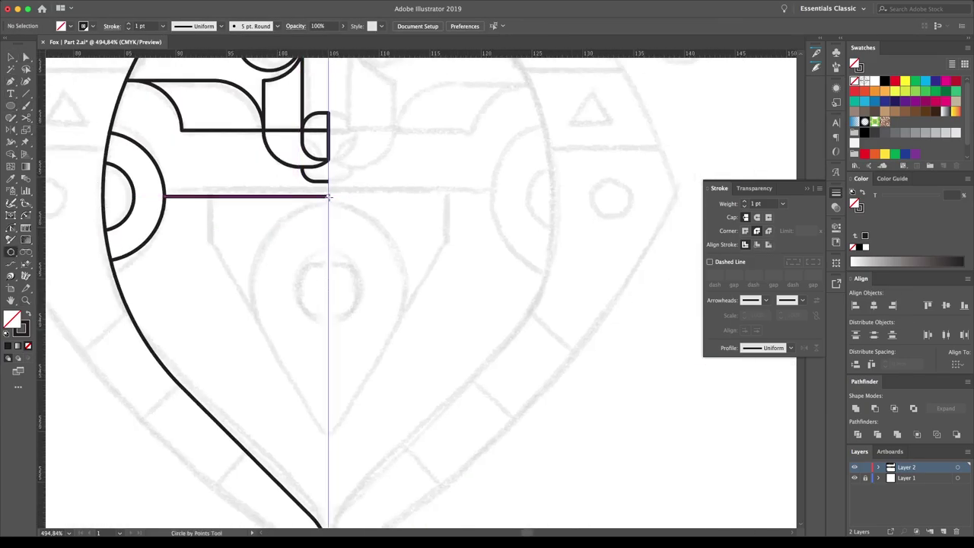
Draw a circle below the cheek line and pull its bottom into a sharp-pointed teardrop.
{"action": "left_click", "coordinate": [328, 361]}
{"action": "key", "text": "a"}
{"action": "left_click_drag", "start_coordinate": [327, 362], "coordinate": [328, 434]}
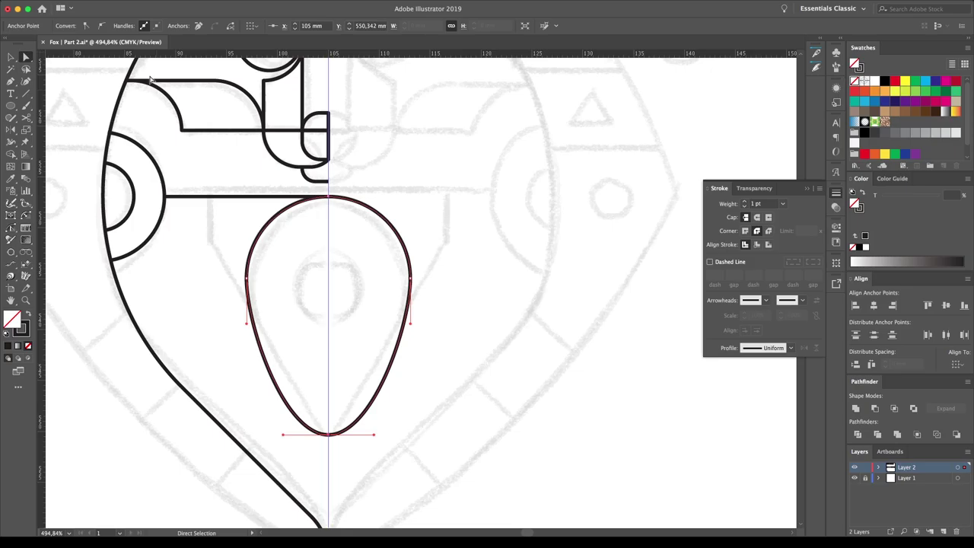
{"action": "left_click", "coordinate": [86, 26]}
Add a pen curve beside the teardrop, undoing a stray segment.
{"action": "key", "text": "p"}
{"action": "left_click", "coordinate": [209, 198]}
{"action": "scroll", "coordinate": [326, 256], "scroll_direction": "down", "scroll_amount": 3}
{"action": "key", "text": "l"}
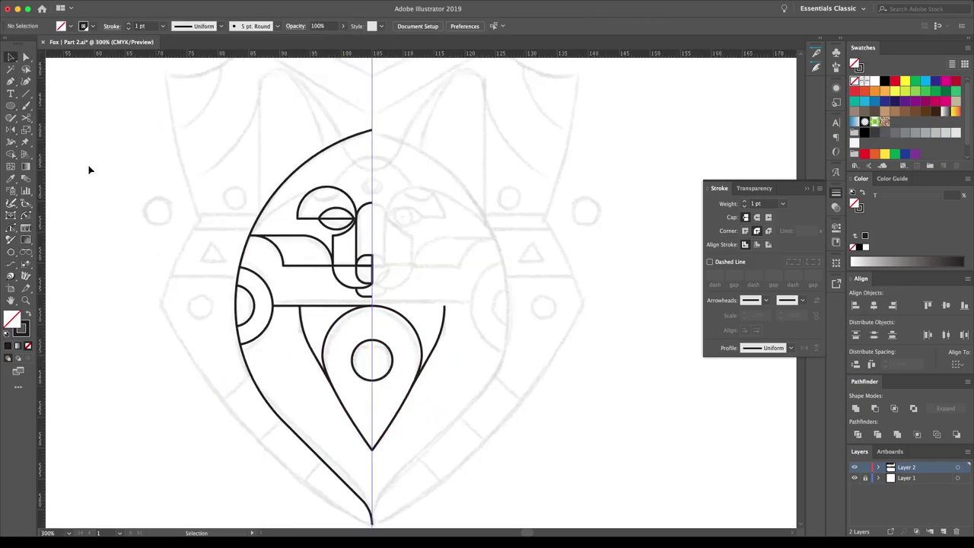
{"action": "key", "text": "p"}
{"action": "scroll", "coordinate": [368, 491], "scroll_direction": "down", "scroll_amount": 2}
{"action": "left_click", "coordinate": [207, 450]}
{"action": "key", "text": "ctrl+z"}
{"action": "scroll", "coordinate": [194, 234], "scroll_direction": "down", "scroll_amount": 2}
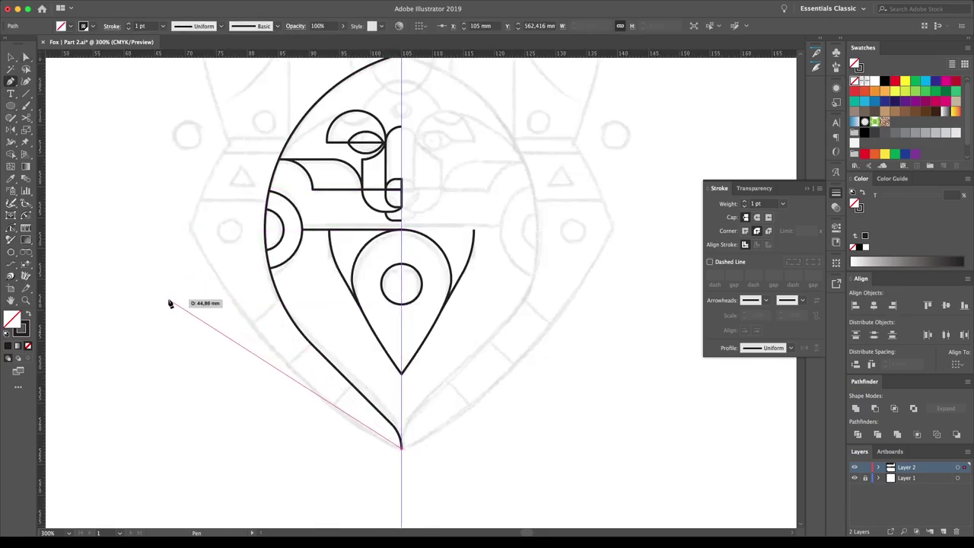
Draw a large rotated ellipse meeting the drop point and place two copies higher up.
{"action": "key", "text": "ctrl+minus"}
{"action": "key", "text": "ctrl+minus"}
{"action": "key", "text": "l"}
{"action": "left_click_drag", "start_coordinate": [239, 167], "coordinate": [495, 428]}
{"action": "key", "text": "v"}
{"action": "left_click_drag", "start_coordinate": [469, 220], "coordinate": [466, 259]}
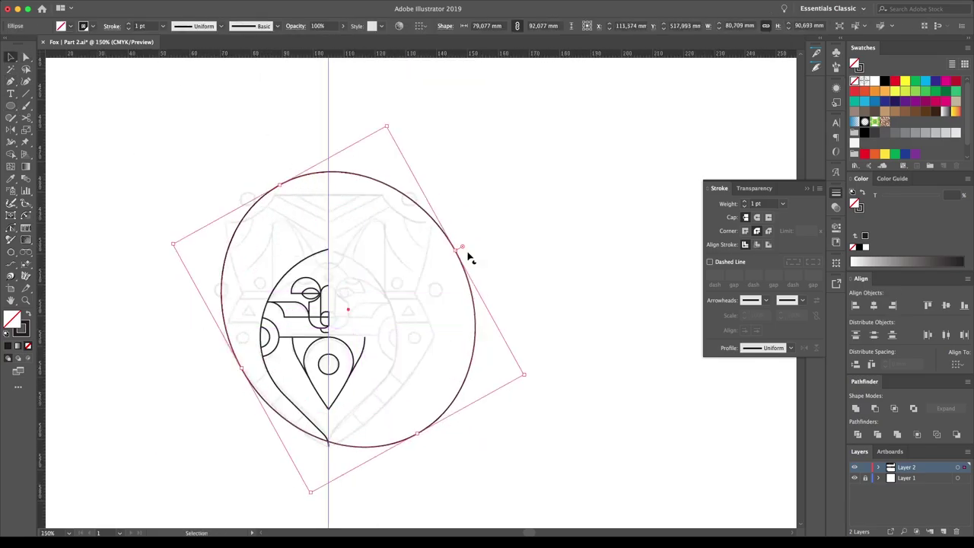
{"action": "key", "text": "ctrl+plus"}
{"action": "key", "text": "ctrl+minus"}
{"action": "left_click_drag", "start_coordinate": [322, 354], "coordinate": [608, 326]}
{"action": "left_click_drag", "start_coordinate": [407, 422], "coordinate": [407, 429]}
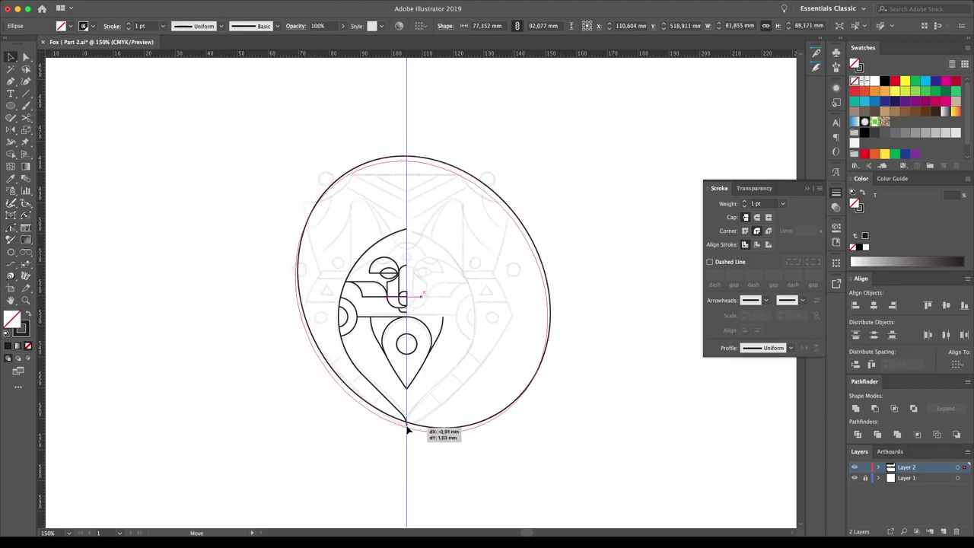
{"action": "key", "text": "ctrl+plus"}
{"action": "left_click_drag", "start_coordinate": [235, 257], "coordinate": [256, 180]}
{"action": "mouse_move", "coordinate": [304, 218]}
{"action": "left_mouse_down"}
{"action": "mouse_move", "coordinate": [352, 72]}
{"action": "mouse_move", "coordinate": [332, 217]}
{"action": "left_mouse_up"}
{"action": "key", "text": "ctrl+minus"}
Merge the shield regions, delete the outline's right half, and select the top rectangle's anchors.
{"action": "key", "text": "ctrl+a"}
{"action": "key", "text": "shift+m"}
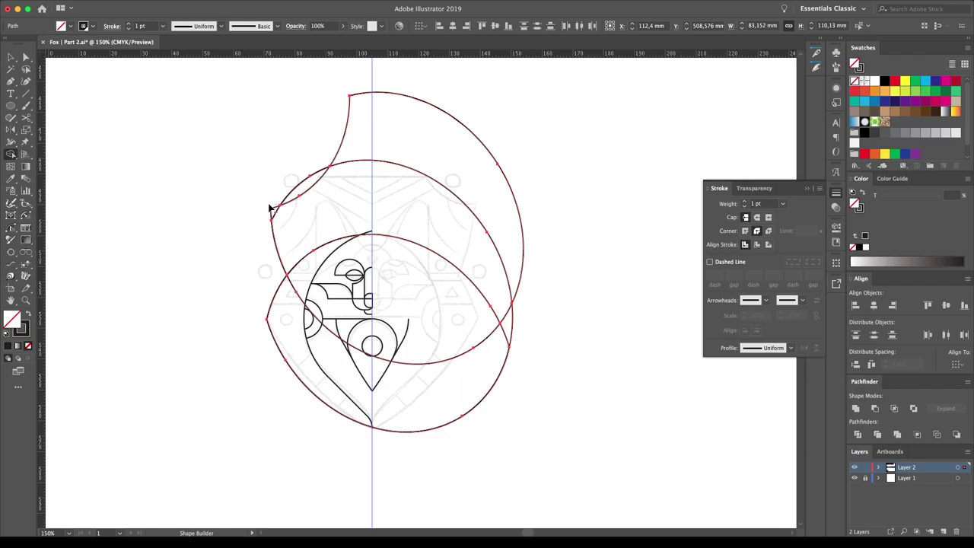
{"action": "left_click", "coordinate": [457, 305], "text": "alt"}
{"action": "key", "text": "v"}
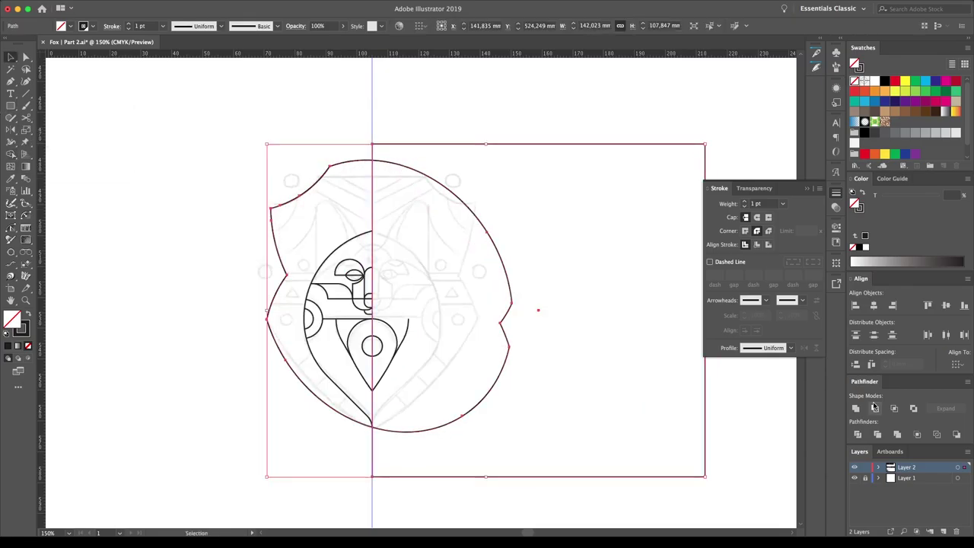
{"action": "key", "text": "ctrl+plus"}
{"action": "left_click_drag", "start_coordinate": [451, 86], "coordinate": [271, 128]}
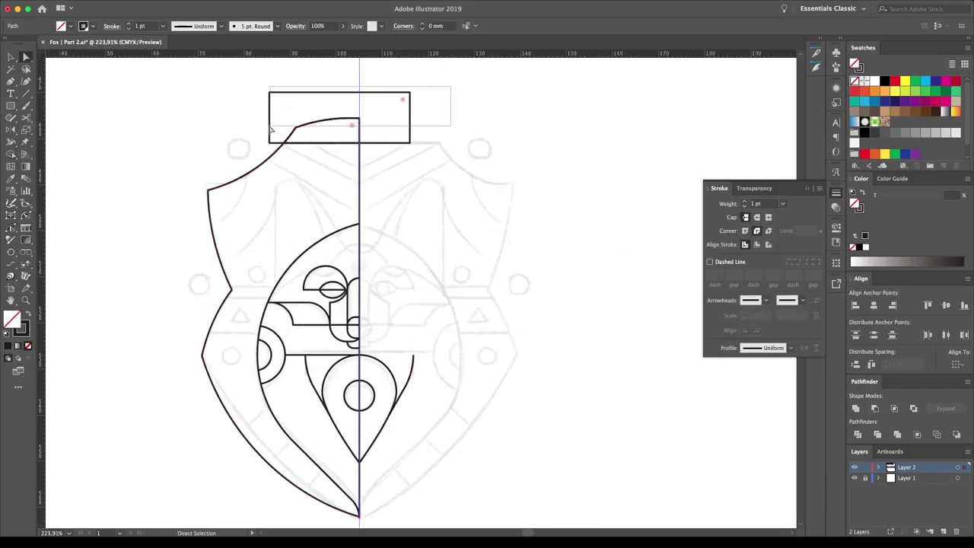
{"action": "scroll", "coordinate": [285, 142], "scroll_direction": "down", "scroll_amount": 2}
Draw the fox's ear outline with a rounded top and an inner ear curve.
{"action": "left_click", "coordinate": [273, 133]}
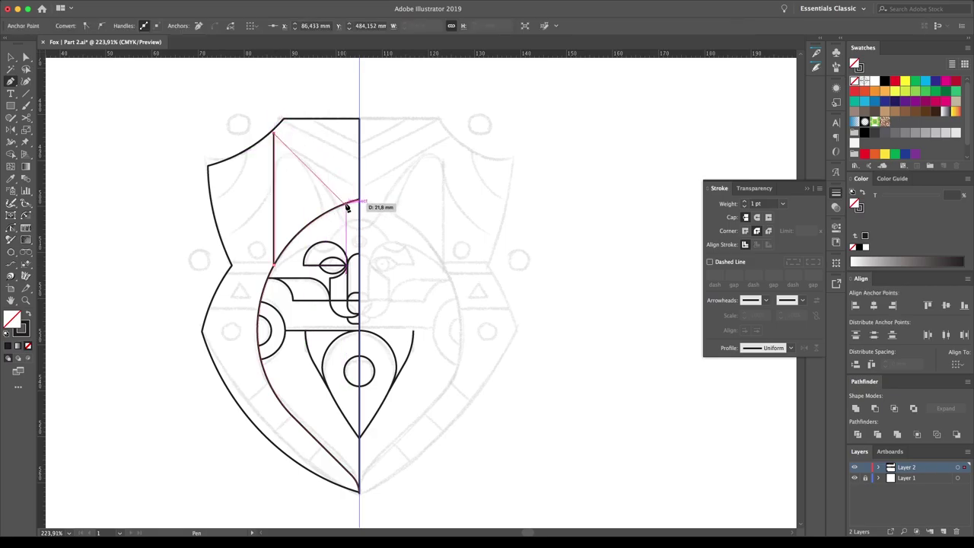
{"action": "left_click_drag", "start_coordinate": [275, 140], "coordinate": [283, 154]}
{"action": "key", "text": "ctrl+shift+a"}
{"action": "key", "text": "p"}
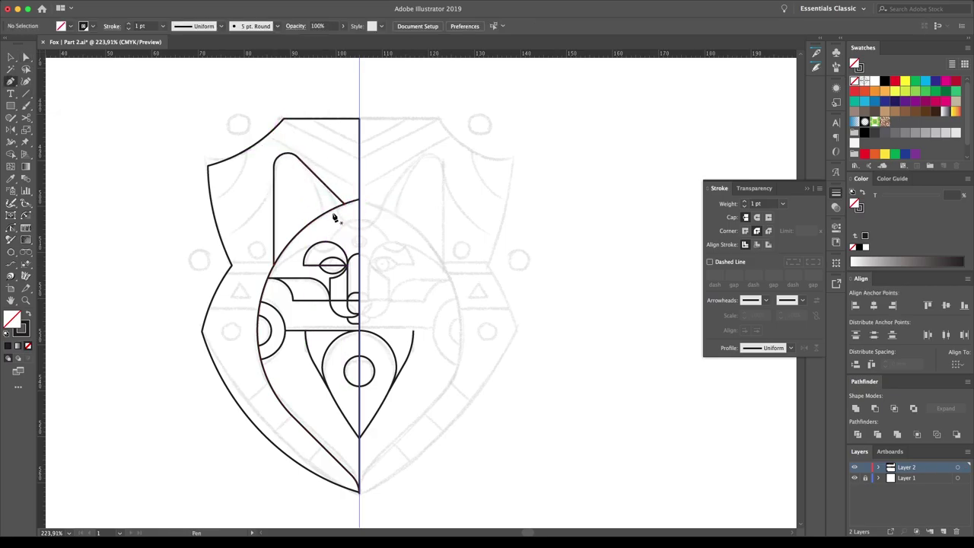
{"action": "left_click", "coordinate": [266, 161]}
{"action": "left_click", "coordinate": [360, 162], "text": "ctrl"}
{"action": "key", "text": "a"}
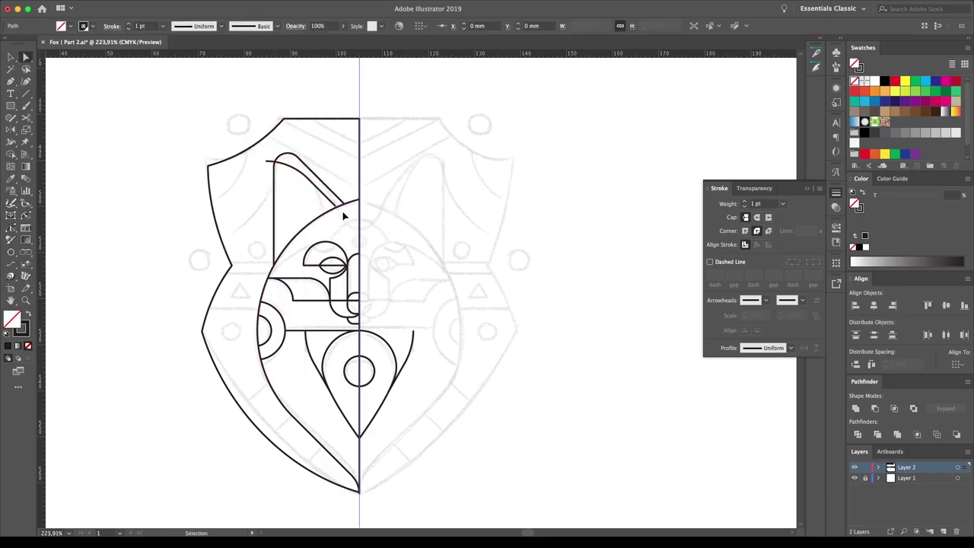
Replace an oversized circle with a small circle at the top of the head.
{"action": "scroll", "coordinate": [314, 165], "scroll_direction": "up", "scroll_amount": 5}
{"action": "scroll", "coordinate": [340, 259], "scroll_direction": "down", "scroll_amount": 5}
{"action": "scroll", "coordinate": [340, 258], "scroll_direction": "up", "scroll_amount": 2}
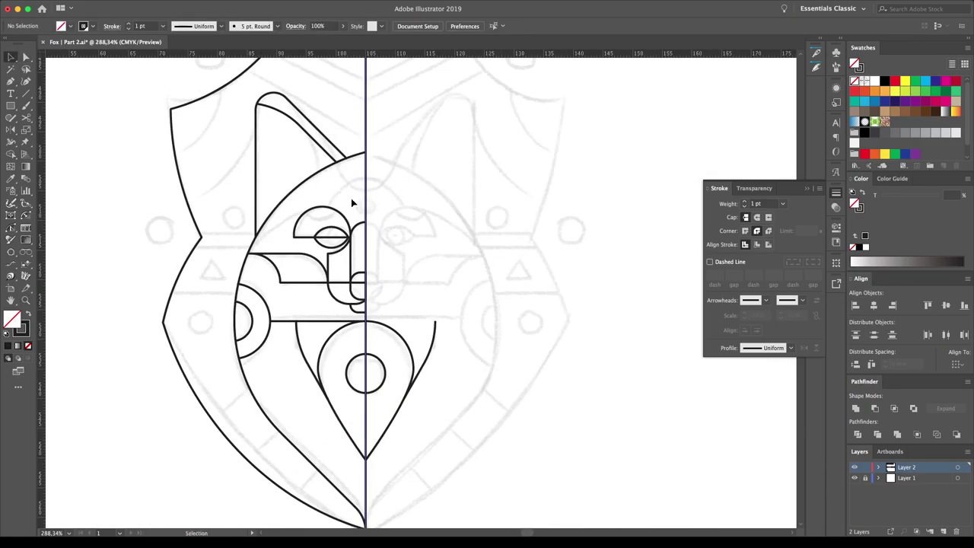
{"action": "left_click", "coordinate": [402, 293]}
{"action": "key", "text": "ctrl+z"}
{"action": "key", "text": "p"}
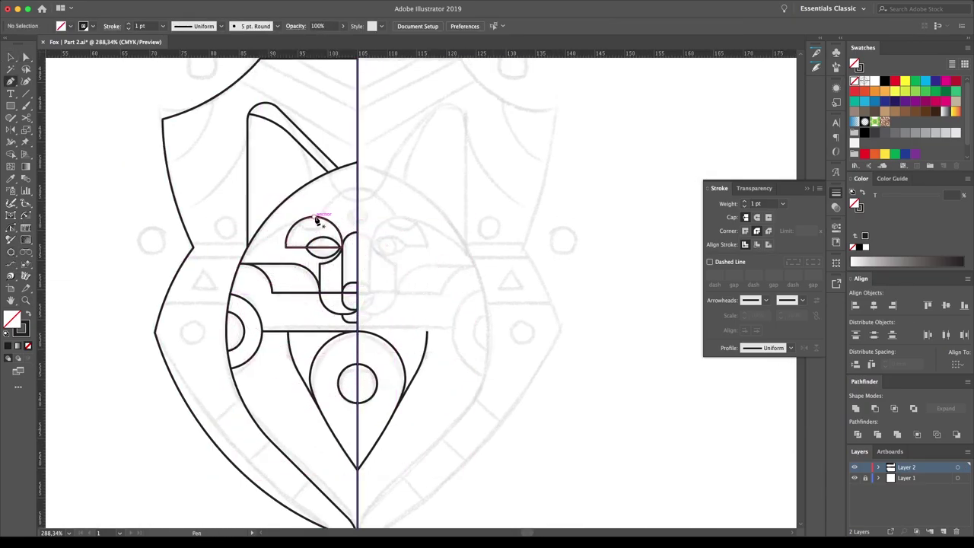
{"action": "left_click_drag", "start_coordinate": [10, 105], "coordinate": [68, 130]}
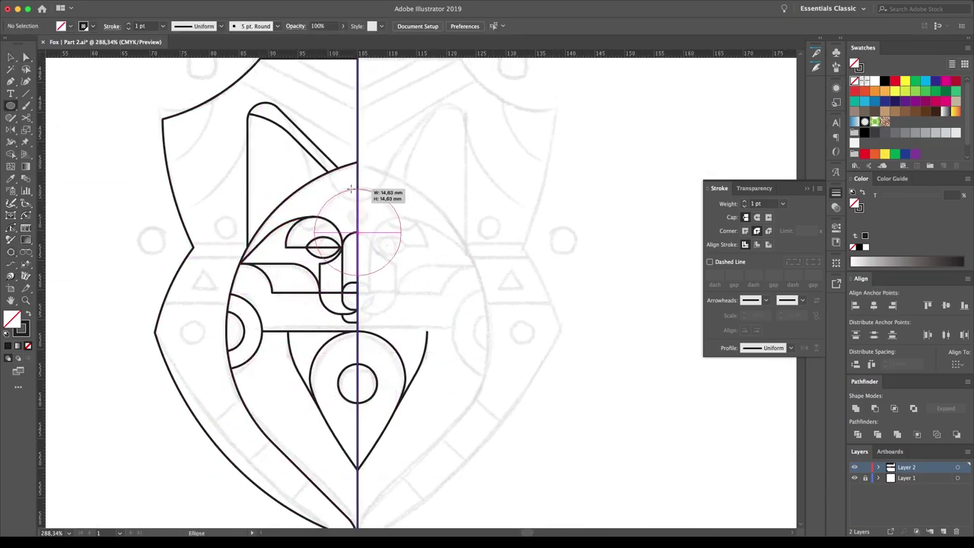
{"action": "scroll", "coordinate": [358, 228], "scroll_direction": "up", "scroll_amount": 5}
{"action": "scroll", "coordinate": [604, 388], "scroll_direction": "down", "scroll_amount": 3}
{"action": "mouse_move", "coordinate": [373, 218]}
{"action": "left_mouse_down"}
{"action": "mouse_move", "coordinate": [373, 238]}
{"action": "mouse_move", "coordinate": [387, 223]}
{"action": "left_mouse_up"}
Cut the arc above the eye with Scissors.
{"action": "scroll", "coordinate": [387, 223], "scroll_direction": "up", "scroll_amount": 3}
{"action": "key", "text": "c"}
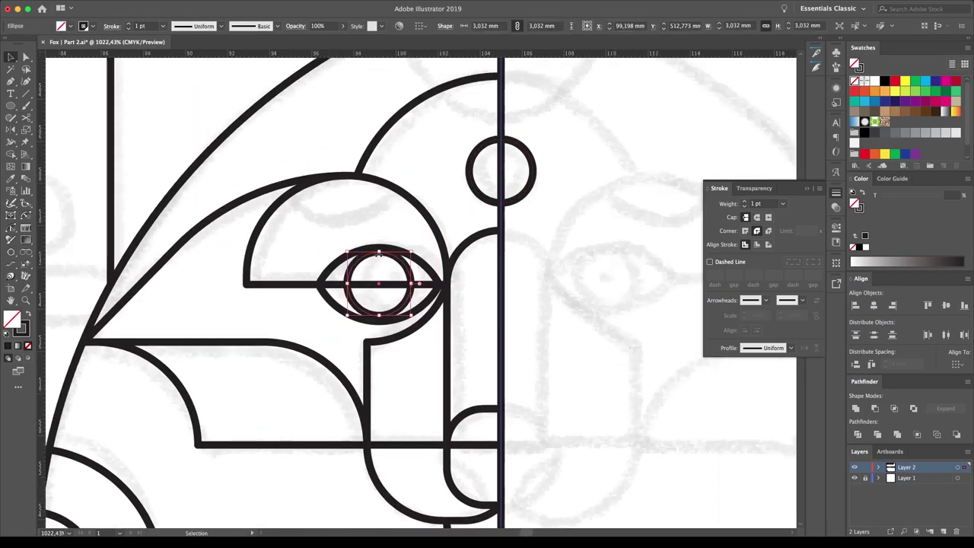
{"action": "left_click", "coordinate": [441, 283]}
{"action": "scroll", "coordinate": [337, 282], "scroll_direction": "down", "scroll_amount": 3}
{"action": "scroll", "coordinate": [337, 278], "scroll_direction": "down", "scroll_amount": 2}
Draw the curved arcs in the shield's upper-left section.
{"action": "key", "text": "p"}
{"action": "left_click_drag", "start_coordinate": [315, 303], "coordinate": [259, 312]}
{"action": "left_click", "coordinate": [276, 261], "text": "ctrl"}
{"action": "left_click_drag", "start_coordinate": [303, 244], "coordinate": [301, 190]}
{"action": "left_click", "coordinate": [219, 196]}
{"action": "left_click", "coordinate": [264, 130]}
Add a small triangle, a band line to the D shape, and a small circle on the left shield.
{"action": "left_click", "coordinate": [376, 205], "text": "ctrl"}
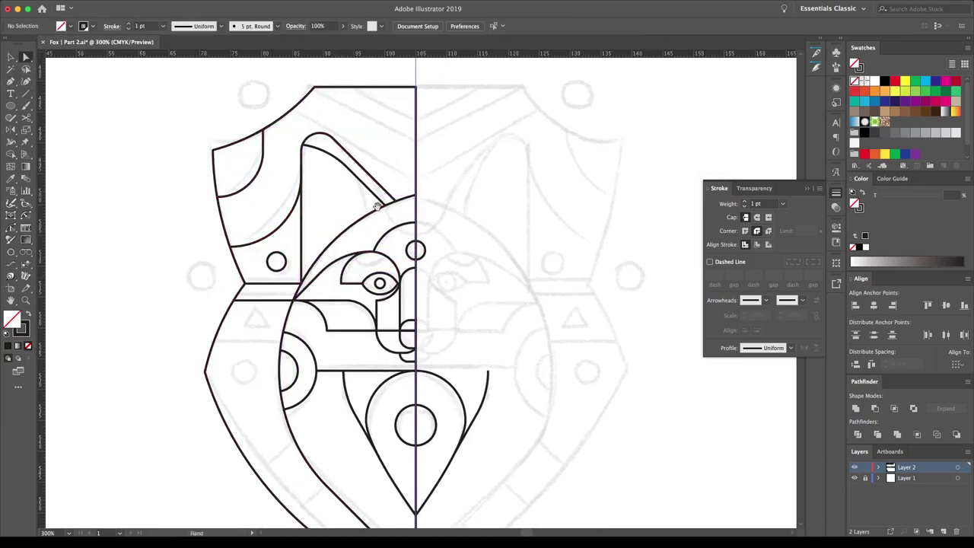
{"action": "left_click_drag", "start_coordinate": [376, 206], "coordinate": [322, 157]}
{"action": "left_click_drag", "start_coordinate": [182, 286], "coordinate": [202, 314]}
{"action": "left_click", "coordinate": [226, 302]}
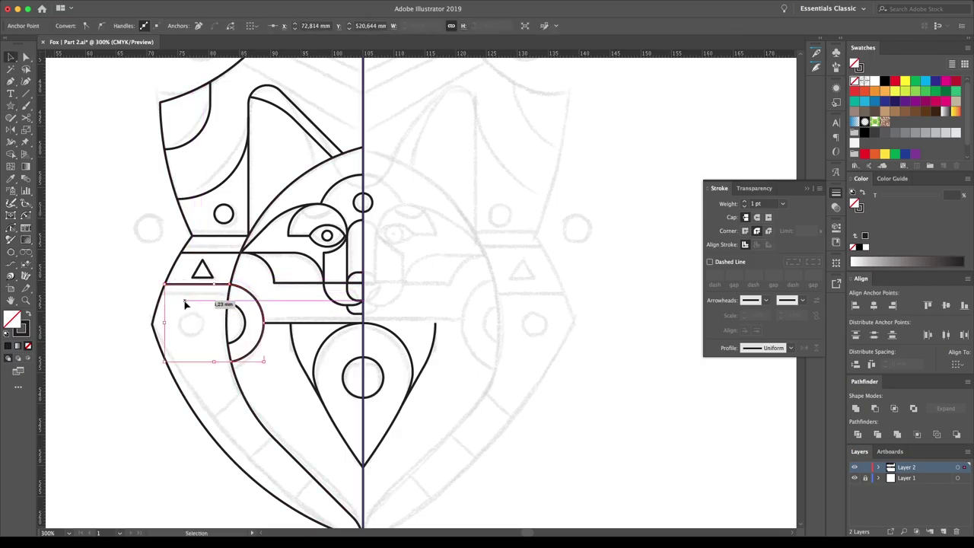
{"action": "left_click", "coordinate": [229, 346]}
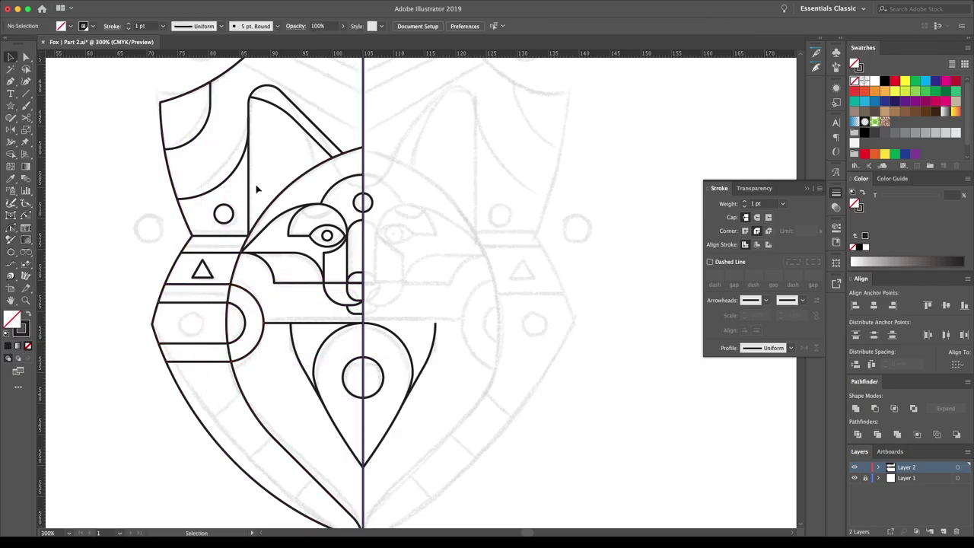
{"action": "left_click_drag", "start_coordinate": [200, 319], "coordinate": [201, 320]}
{"action": "key", "text": "ctrl+minus"}
Draw a diamond on the centre line and apply Offset Path to it.
{"action": "key", "text": "m"}
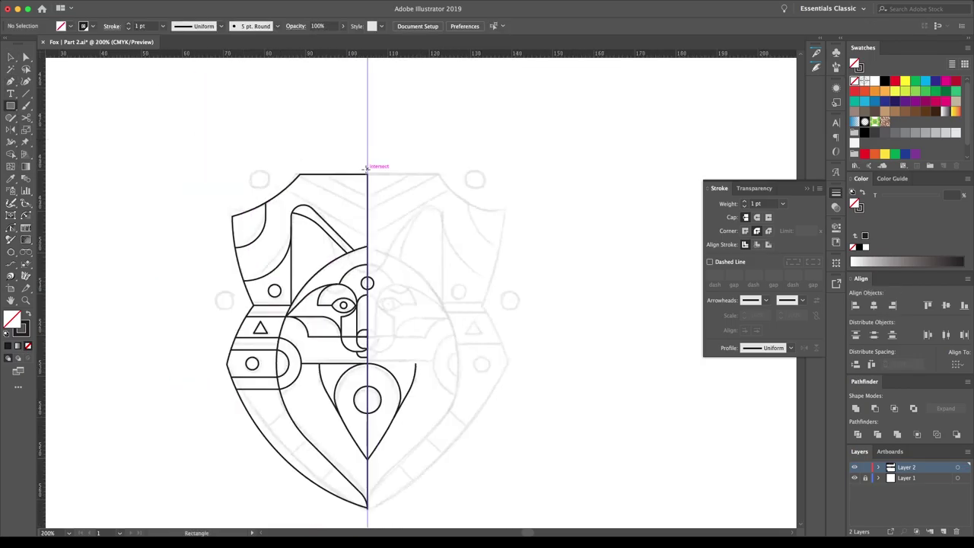
{"action": "mouse_move", "coordinate": [423, 121]}
{"action": "left_mouse_down"}
{"action": "mouse_move", "coordinate": [380, 174]}
{"action": "mouse_move", "coordinate": [373, 94]}
{"action": "left_mouse_up"}
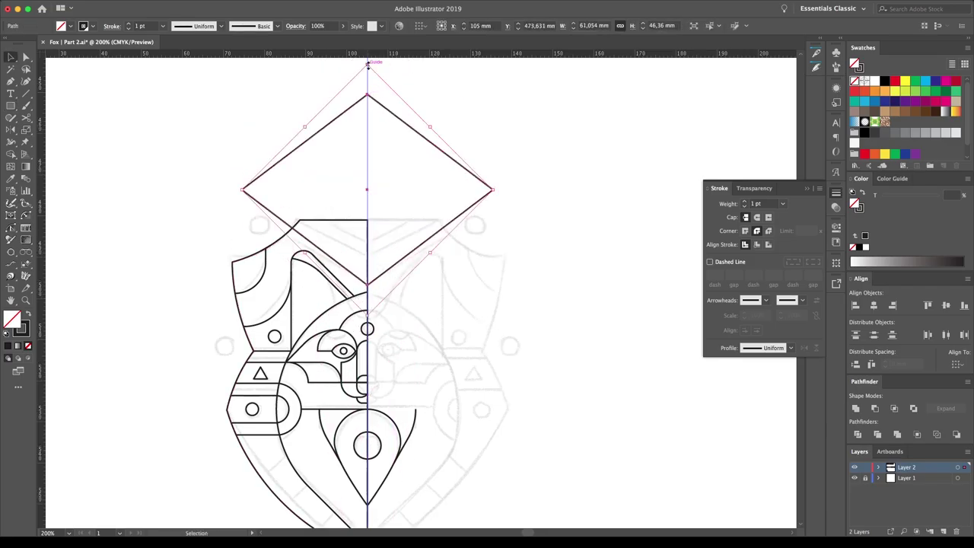
{"action": "key", "text": "ctrl+shift+a"}
{"action": "left_click", "coordinate": [368, 296]}
{"action": "key", "text": "v"}
{"action": "left_click", "coordinate": [266, 264]}
{"action": "left_click", "coordinate": [521, 301]}
Repeat copies of the diagonal line, then delete parts past the centre and the upper bars.
{"action": "key", "text": "a"}
{"action": "key", "text": "ctrl+shift+a"}
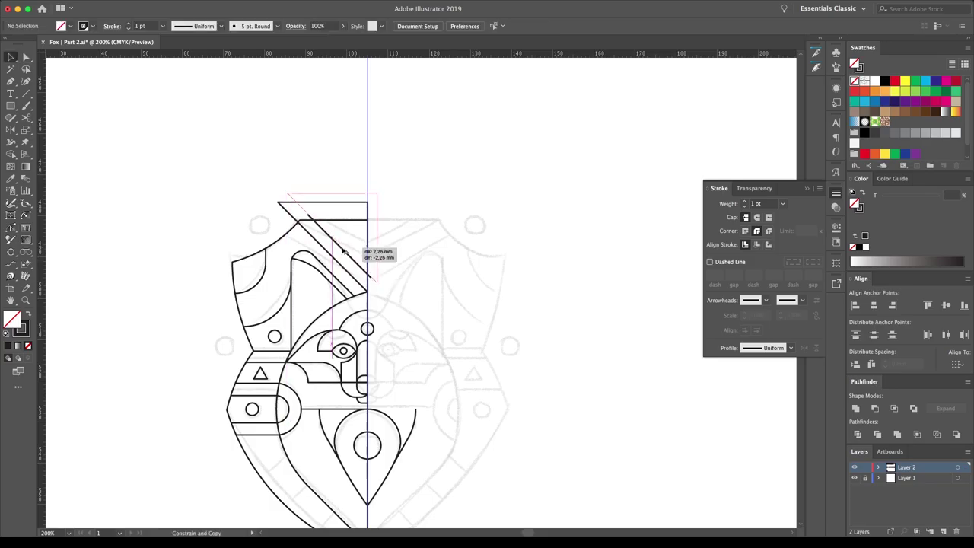
{"action": "left_click_drag", "start_coordinate": [343, 249], "coordinate": [343, 248]}
{"action": "scroll", "coordinate": [344, 248], "scroll_direction": "up", "scroll_amount": 5}
{"action": "key", "text": "ctrl+d"}
{"action": "key", "text": "ctrl+d"}
{"action": "key", "text": "c"}
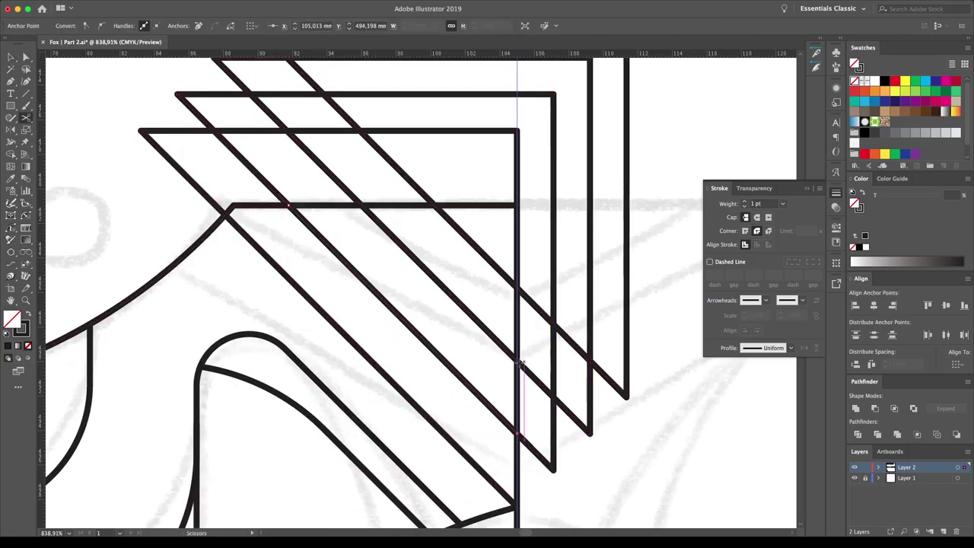
{"action": "left_click_drag", "start_coordinate": [660, 286], "coordinate": [532, 477]}
{"action": "key", "text": "Delete"}
{"action": "left_click", "coordinate": [515, 134]}
{"action": "key", "text": "Delete"}
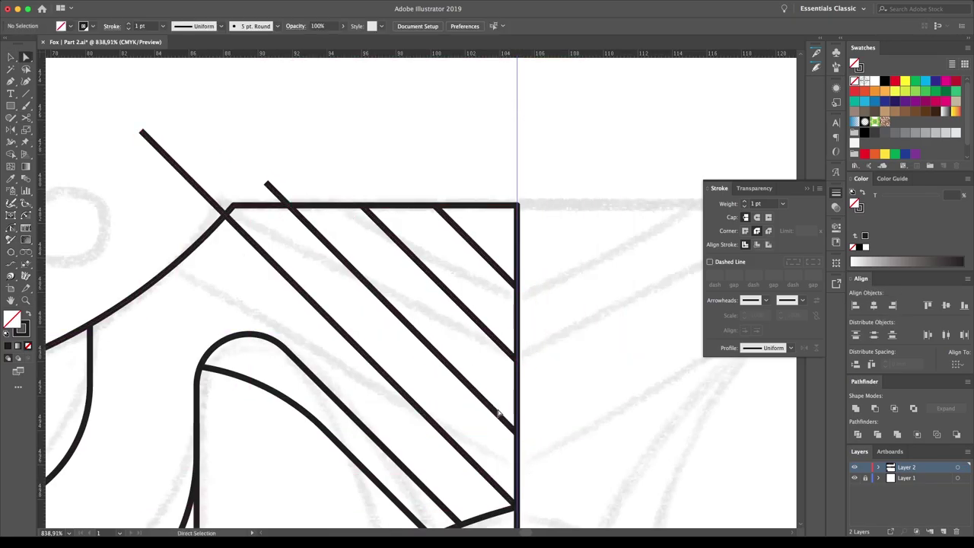
{"action": "scroll", "coordinate": [278, 251], "scroll_direction": "down", "scroll_amount": 5}
{"action": "scroll", "coordinate": [278, 250], "scroll_direction": "down", "scroll_amount": 5}
{"action": "scroll", "coordinate": [321, 235], "scroll_direction": "down", "scroll_amount": 5}
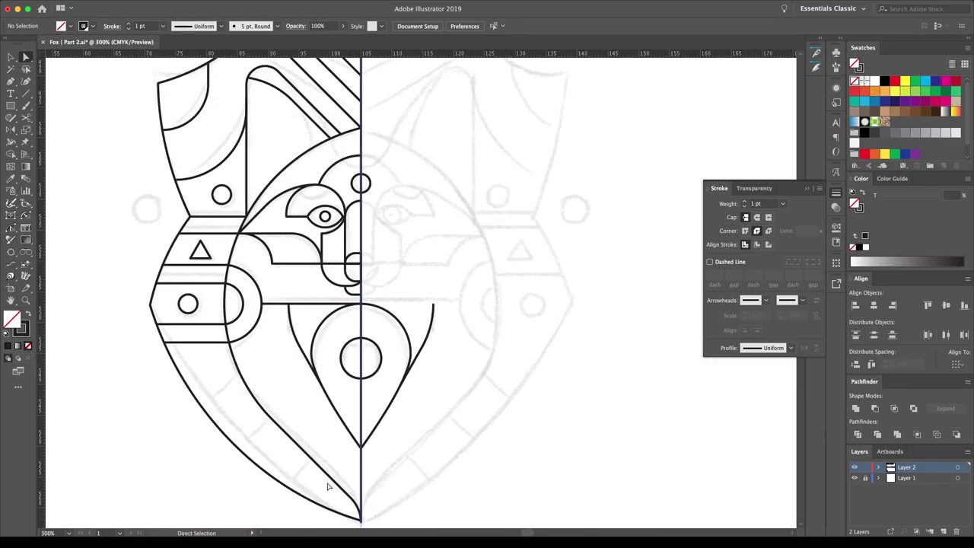
Draw a small circle on the fox's head and a large circle over its top.
{"action": "key", "text": "a"}
{"action": "left_click_drag", "start_coordinate": [11, 105], "coordinate": [46, 131]}
{"action": "left_click_drag", "start_coordinate": [314, 196], "coordinate": [335, 215]}
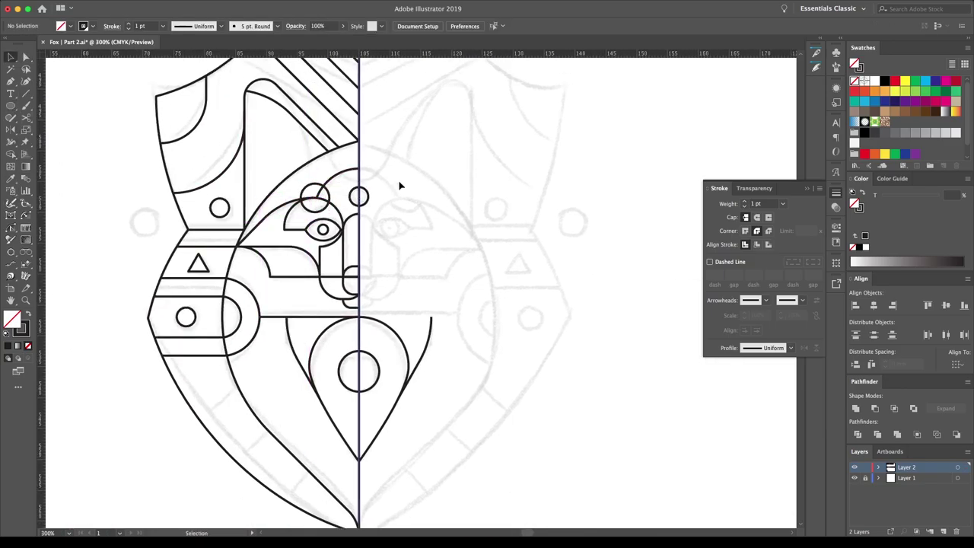
{"action": "scroll", "coordinate": [387, 183], "scroll_direction": "up", "scroll_amount": 3}
{"action": "scroll", "coordinate": [428, 228], "scroll_direction": "down", "scroll_amount": 1}
{"action": "scroll", "coordinate": [447, 248], "scroll_direction": "down", "scroll_amount": 2}
{"action": "left_click_drag", "start_coordinate": [397, 258], "coordinate": [436, 299]}
{"action": "key", "text": "a"}
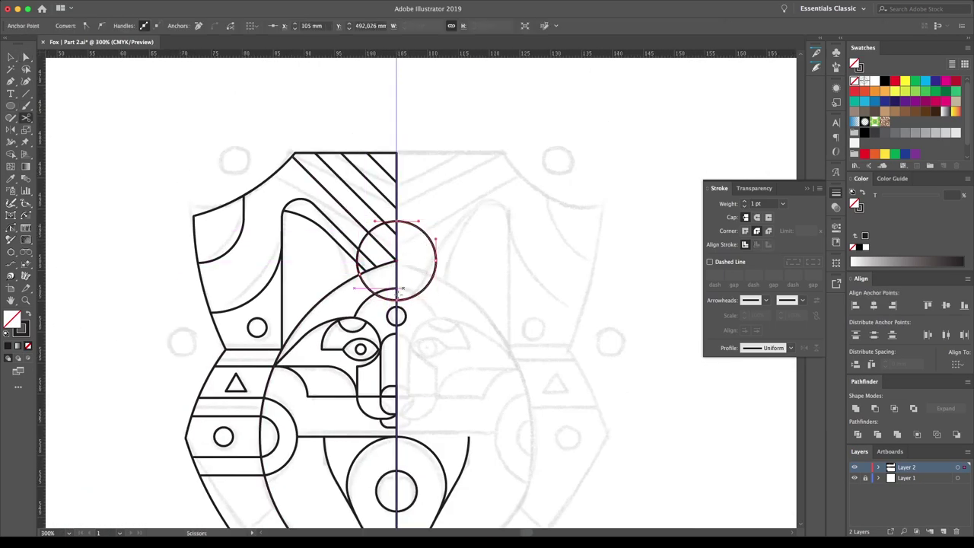
{"action": "key", "text": "ctrl+minus"}
{"action": "left_click", "coordinate": [469, 213]}
Reflect a copy of the left-half line art across the centre and place a duplicate shield beside it.
{"action": "left_click_drag", "start_coordinate": [299, 324], "coordinate": [279, 363]}
{"action": "key", "text": "v"}
{"action": "key", "text": "ctrl+a"}
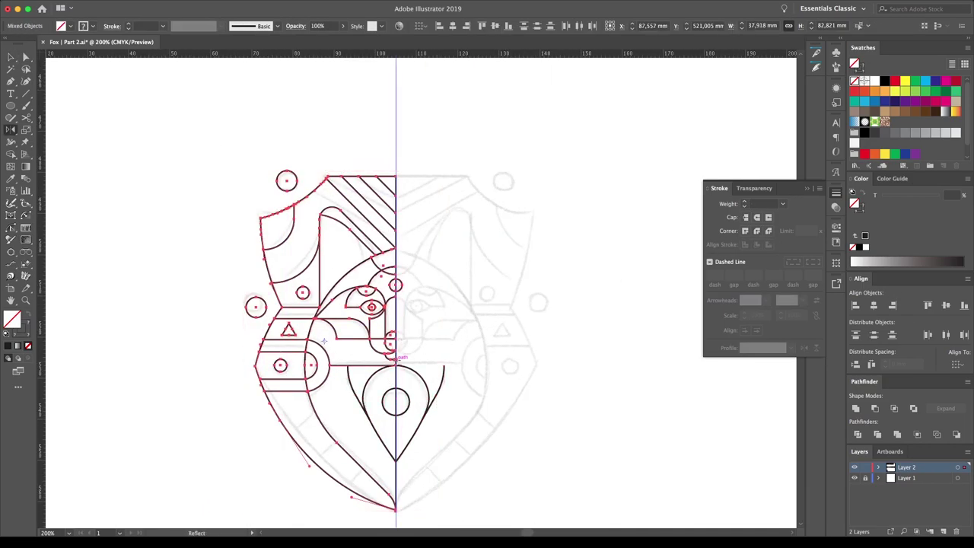
{"action": "left_click_drag", "start_coordinate": [323, 340], "coordinate": [598, 185]}
{"action": "key", "text": "ctrl+a"}
{"action": "left_click_drag", "start_coordinate": [245, 304], "coordinate": [515, 401]}
Select the duplicate fox shield and make it a Live Paint group with the Live Paint Bucket.
{"action": "left_click", "coordinate": [515, 402]}
{"action": "scroll", "coordinate": [515, 401], "scroll_direction": "right", "scroll_amount": 5}
{"action": "left_click", "coordinate": [91, 185]}
{"action": "scroll", "coordinate": [304, 304], "scroll_direction": "left", "scroll_amount": 5}
{"action": "left_click", "coordinate": [6, 154]}
{"action": "key", "text": "k"}
Fill the face band orange, the head and V red, the central drop and inner ears cream, and the ear strips red.
{"action": "left_click", "coordinate": [456, 325]}
{"action": "left_click", "coordinate": [415, 403]}
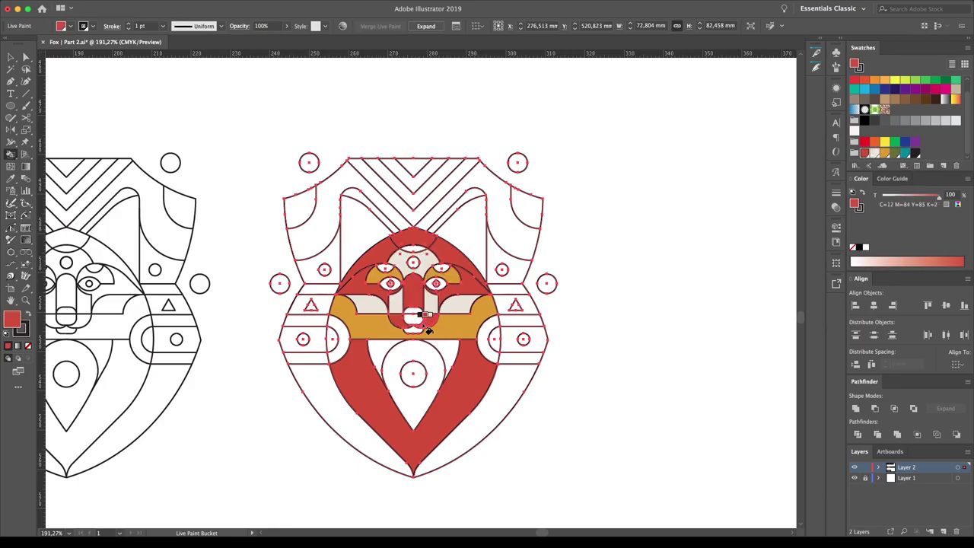
{"action": "key", "text": "Right"}
{"action": "left_click", "coordinate": [413, 372]}
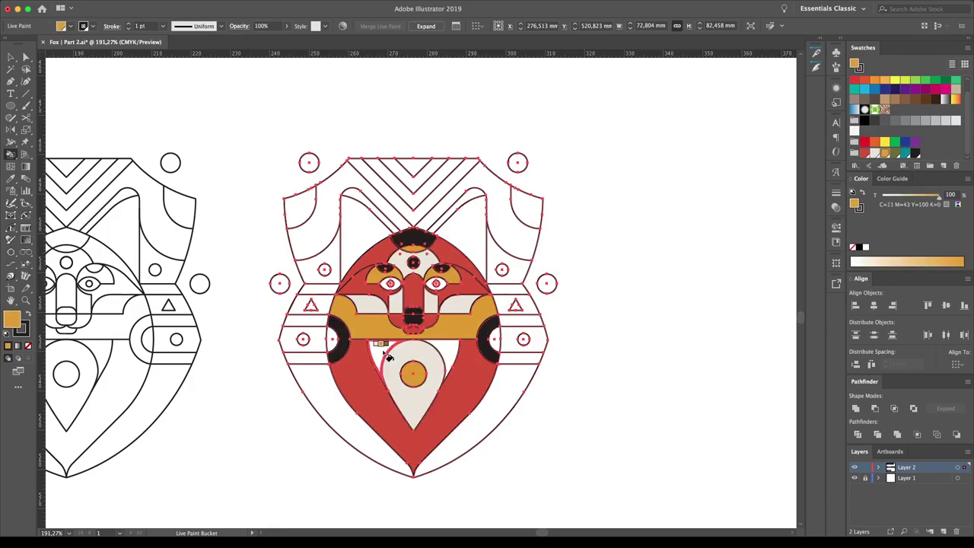
{"action": "left_click", "coordinate": [460, 228]}
{"action": "key", "text": "Left"}
{"action": "left_click", "coordinate": [479, 249]}
Fill the shield's bottom and side sections olive green and the side bands orange.
{"action": "key", "text": "Right"}
{"action": "left_click", "coordinate": [415, 452]}
{"action": "left_click", "coordinate": [304, 342]}
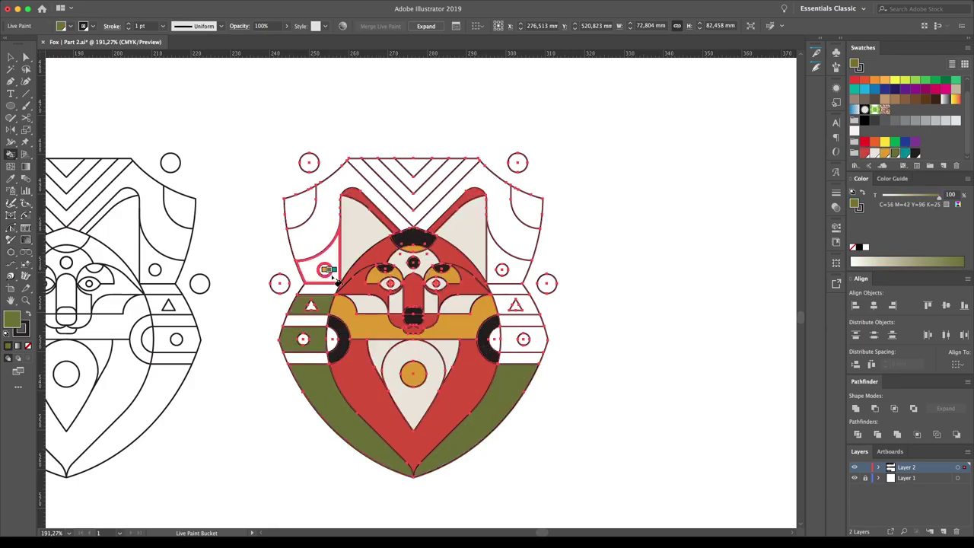
{"action": "left_click_drag", "start_coordinate": [312, 229], "coordinate": [517, 301]}
{"action": "key", "text": "Left"}
{"action": "left_click", "coordinate": [304, 354]}
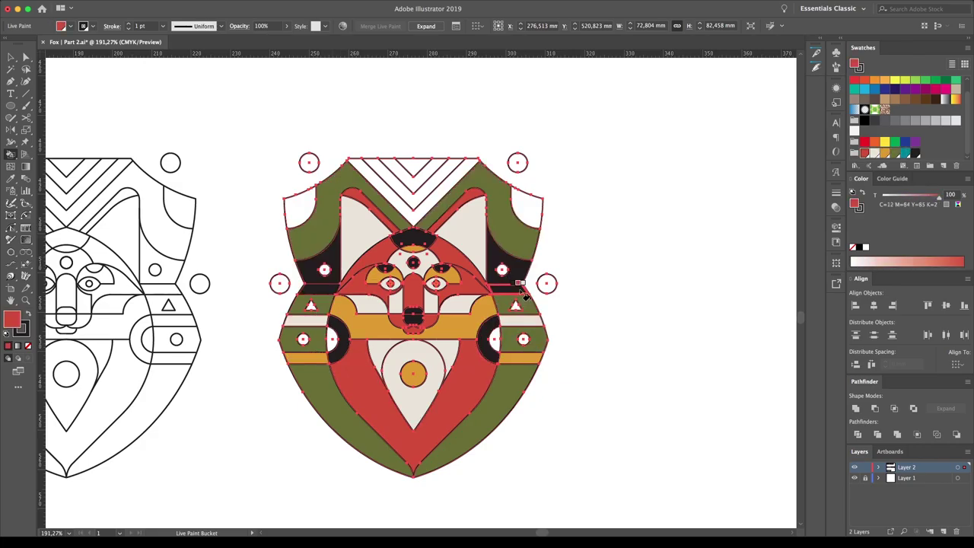
Fill the top chevron stripes, then the left, right and small side top circles orange.
{"action": "left_click", "coordinate": [428, 182]}
{"action": "key", "text": "Right"}
{"action": "left_click", "coordinate": [449, 183]}
{"action": "left_click", "coordinate": [517, 162]}
{"action": "left_click", "coordinate": [309, 162]}
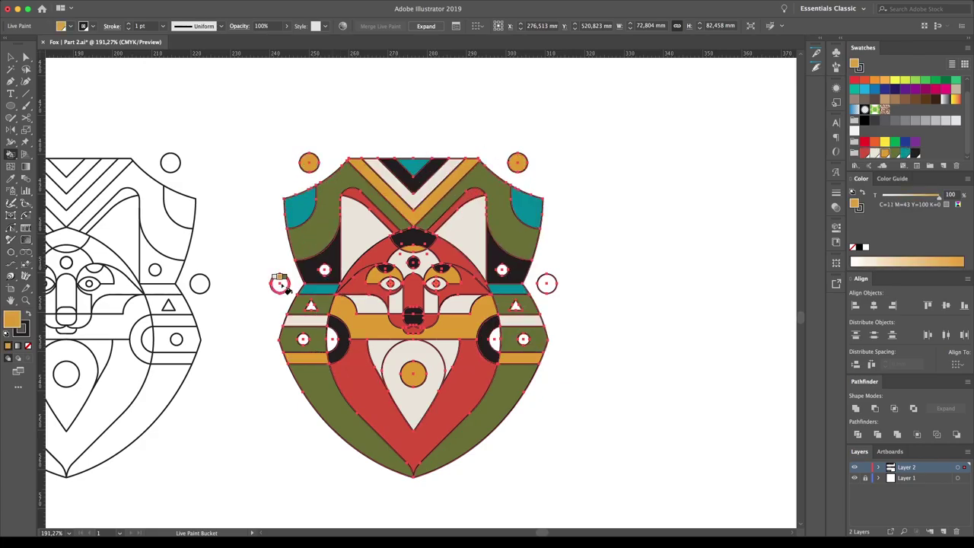